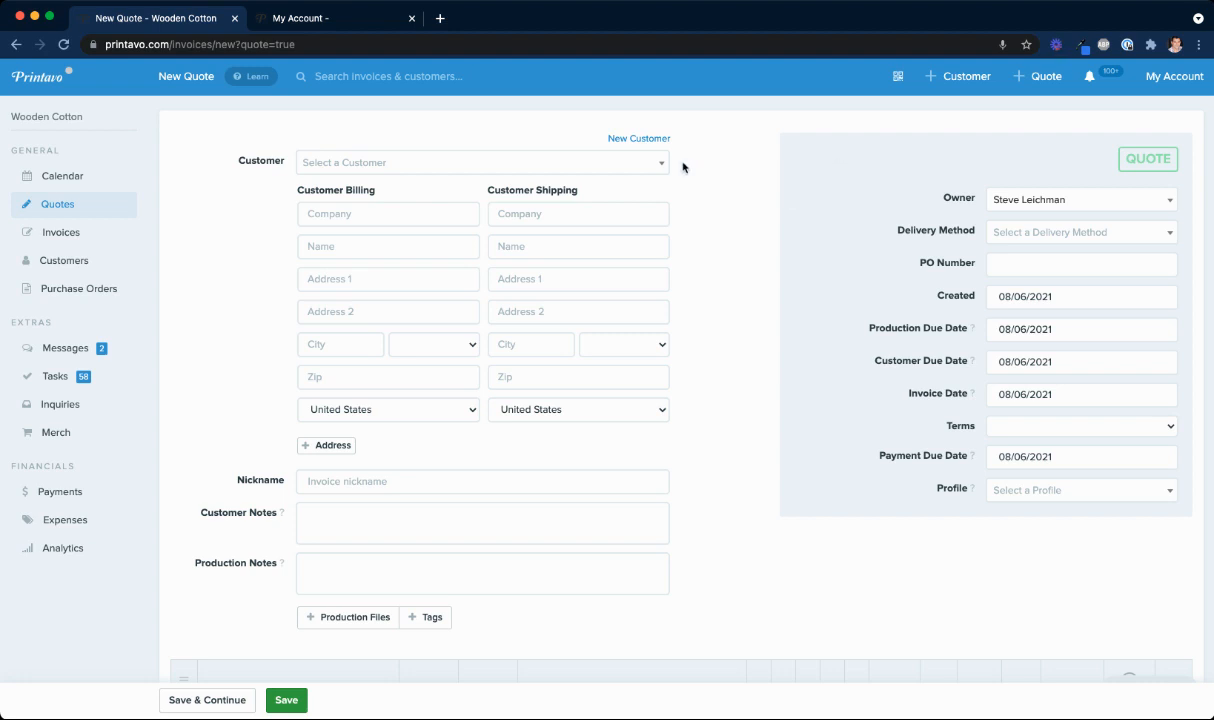
- Search the customer list for the Acme contact and select the Acme Production Inc customer for the new quote
drag(236, 160, 285, 172)
click(341, 176)
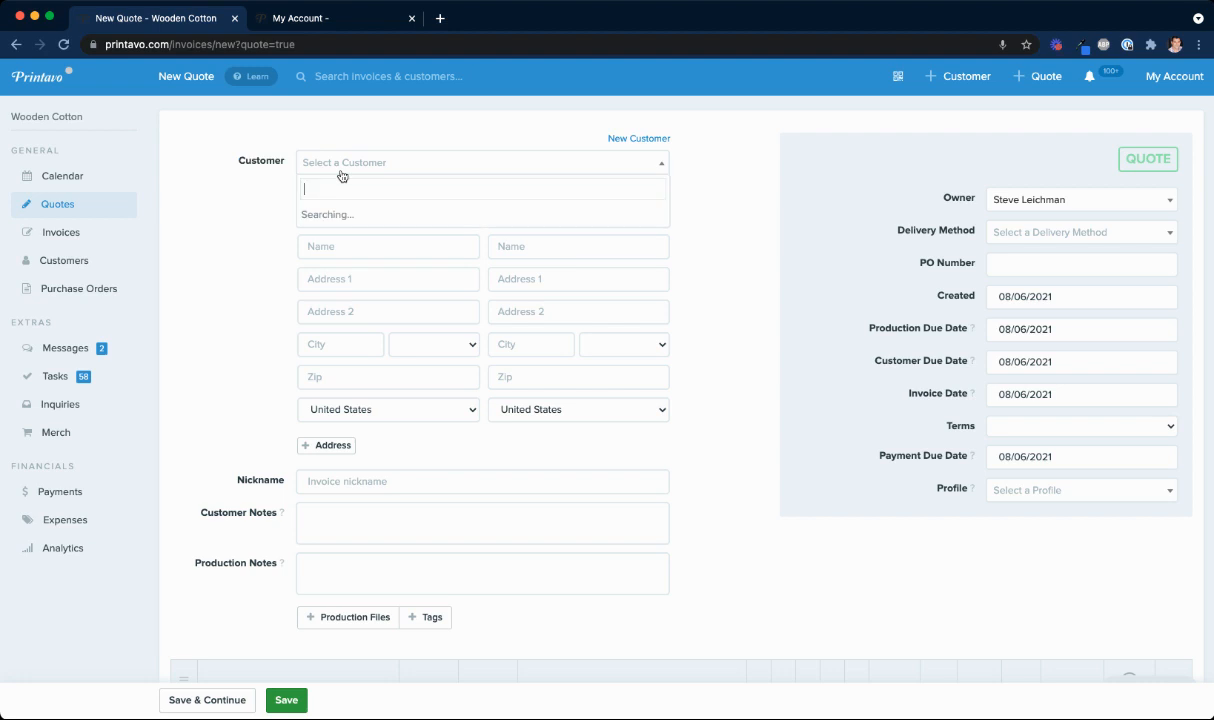
scroll(756, 187, down, 1)
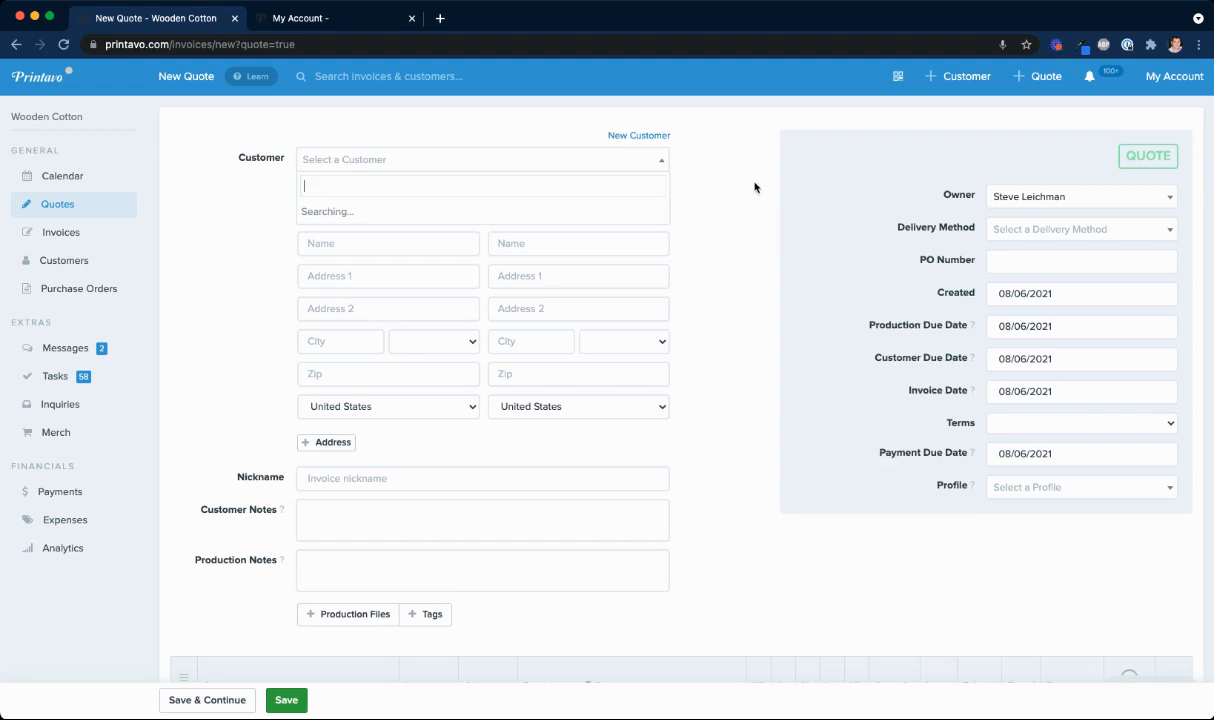
scroll(548, 200, down, 1)
scroll(548, 200, up, 1)
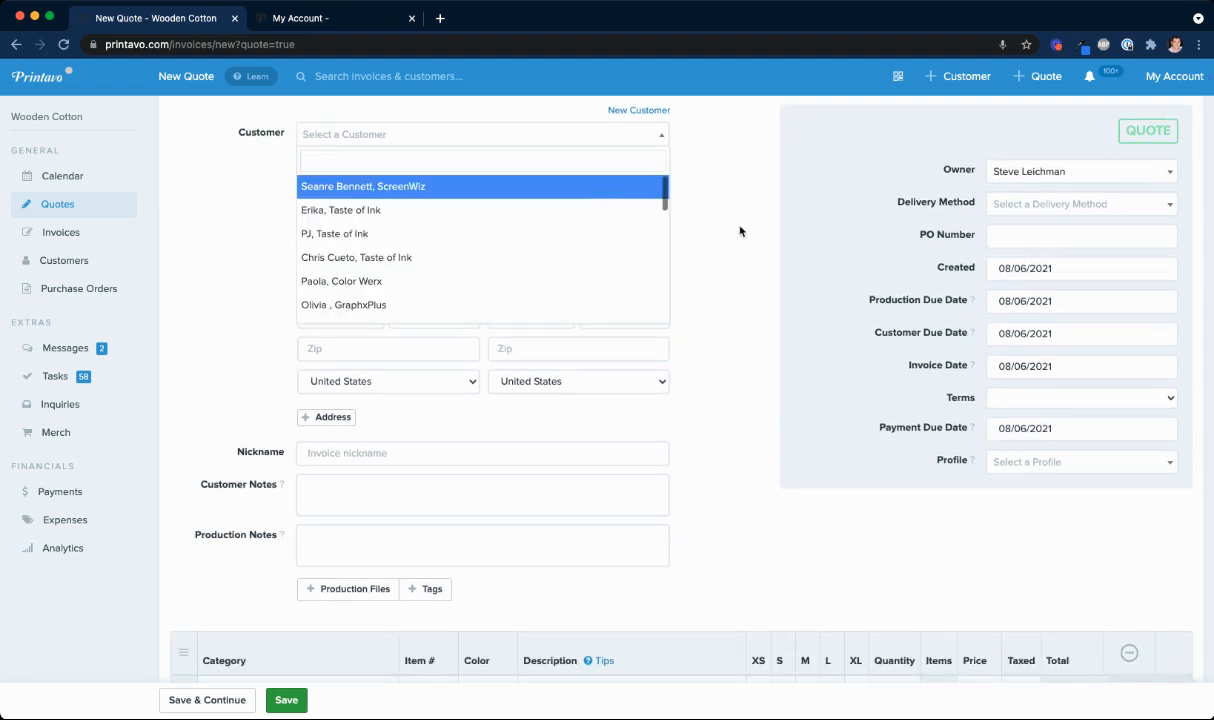
scroll(740, 229, up, 1)
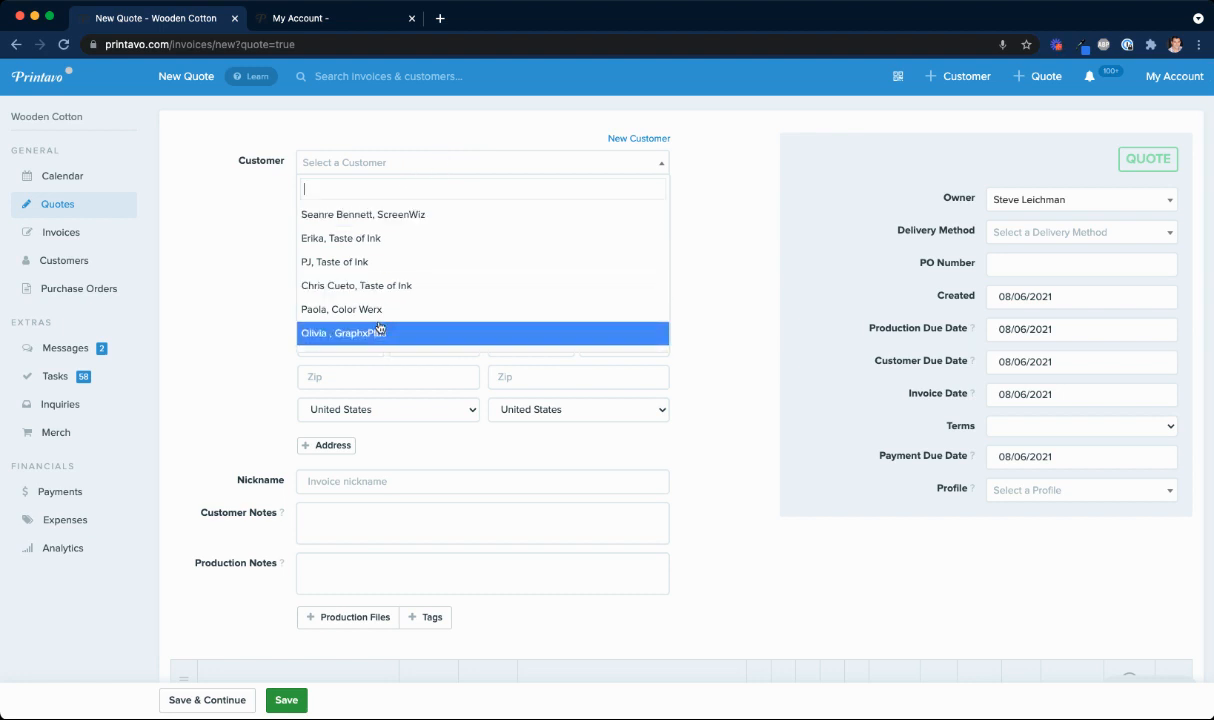
scroll(381, 293, down, 10)
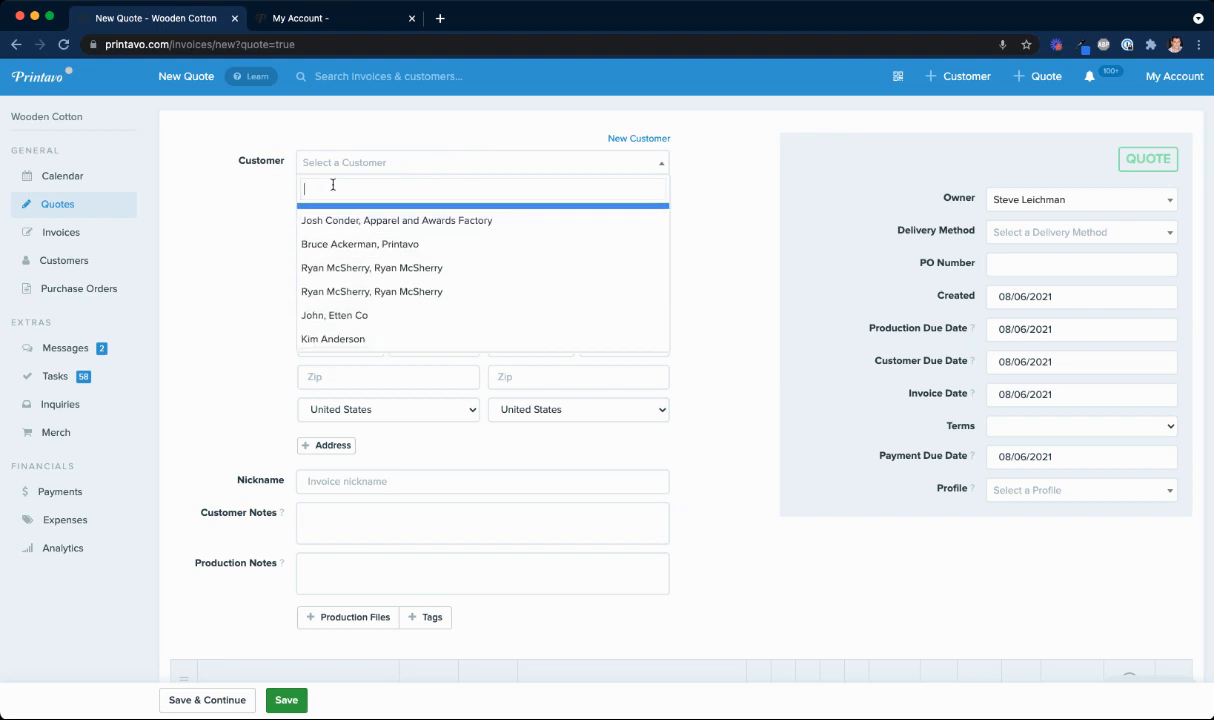
text(john doe acme)
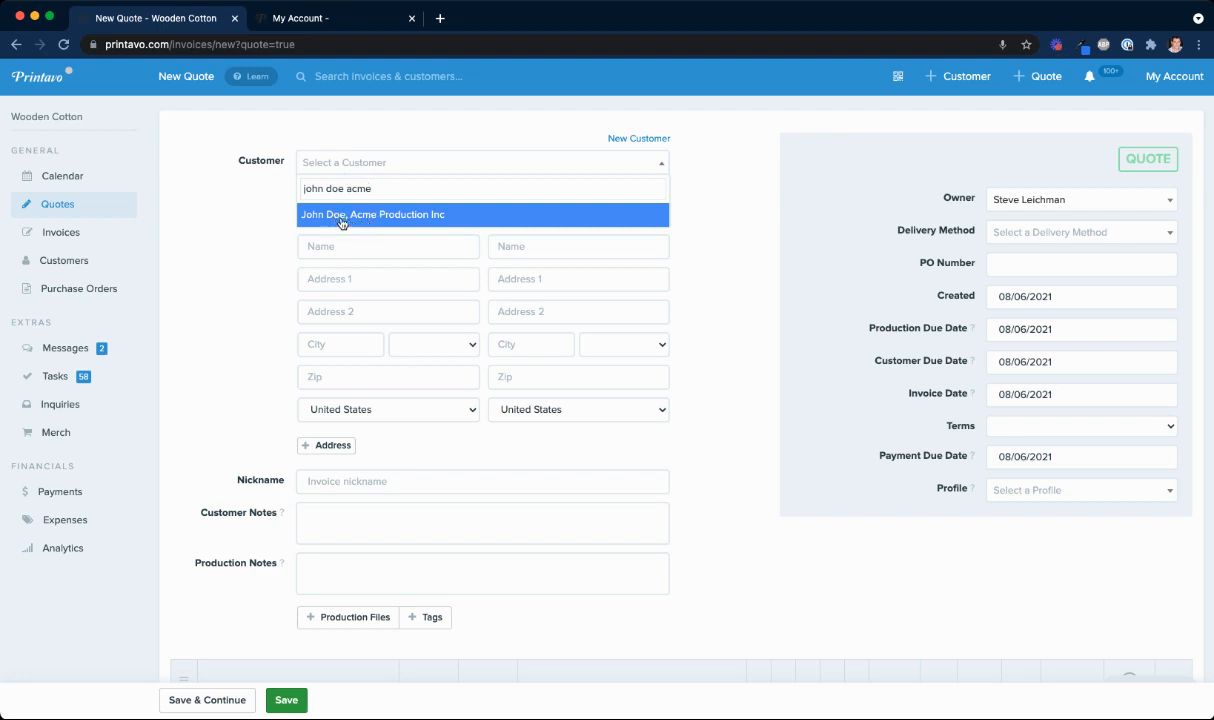
click(341, 223)
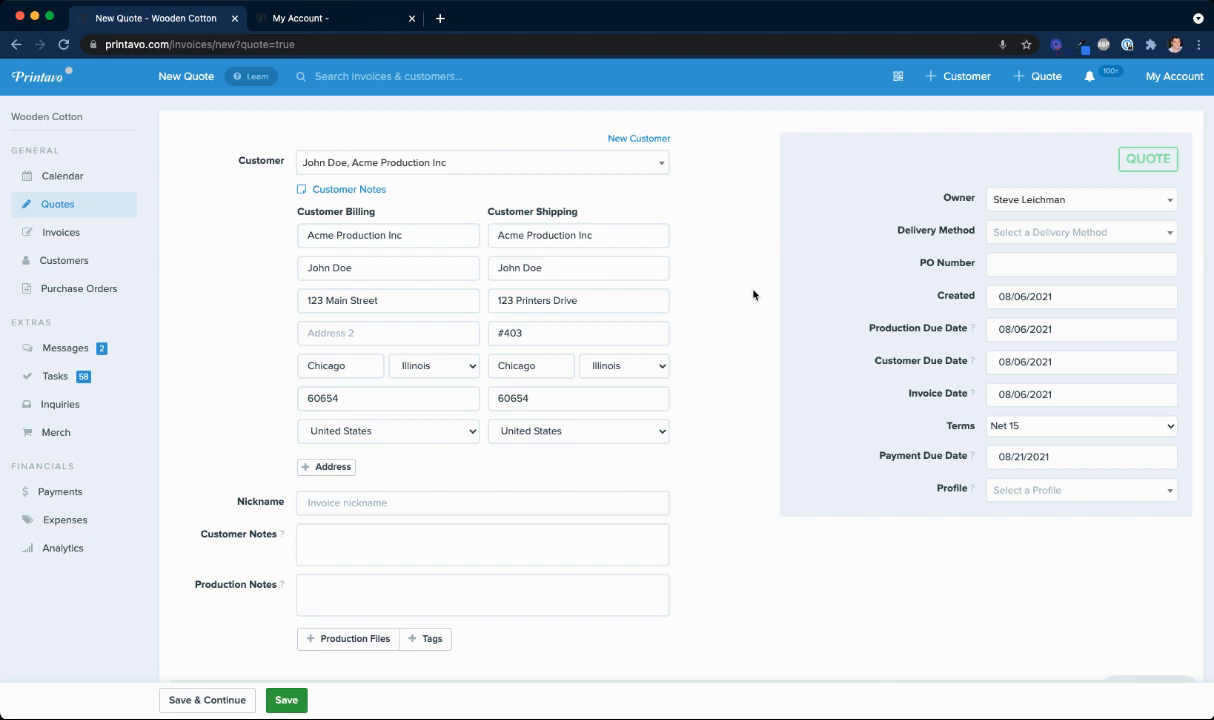
- Examine the general, billing, shipping and tax fields of the new customer form, then close it without creating a customer
click(628, 139)
scroll(596, 199, down, 5)
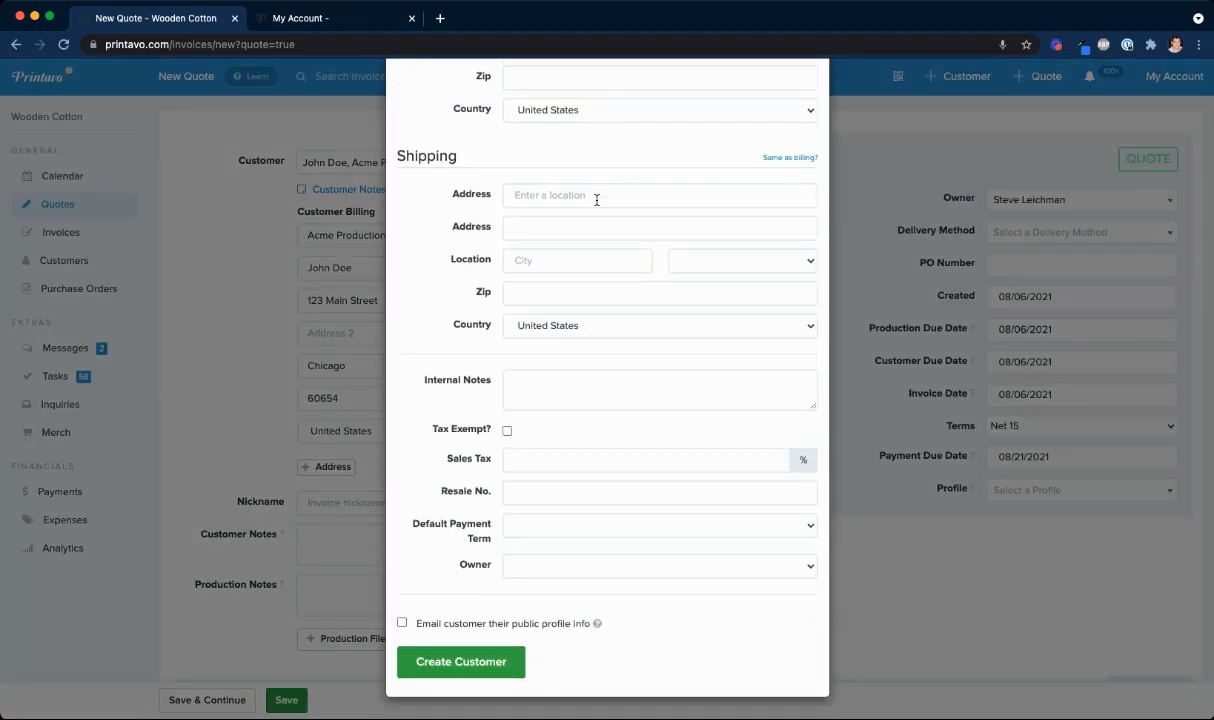
scroll(596, 199, up, 5)
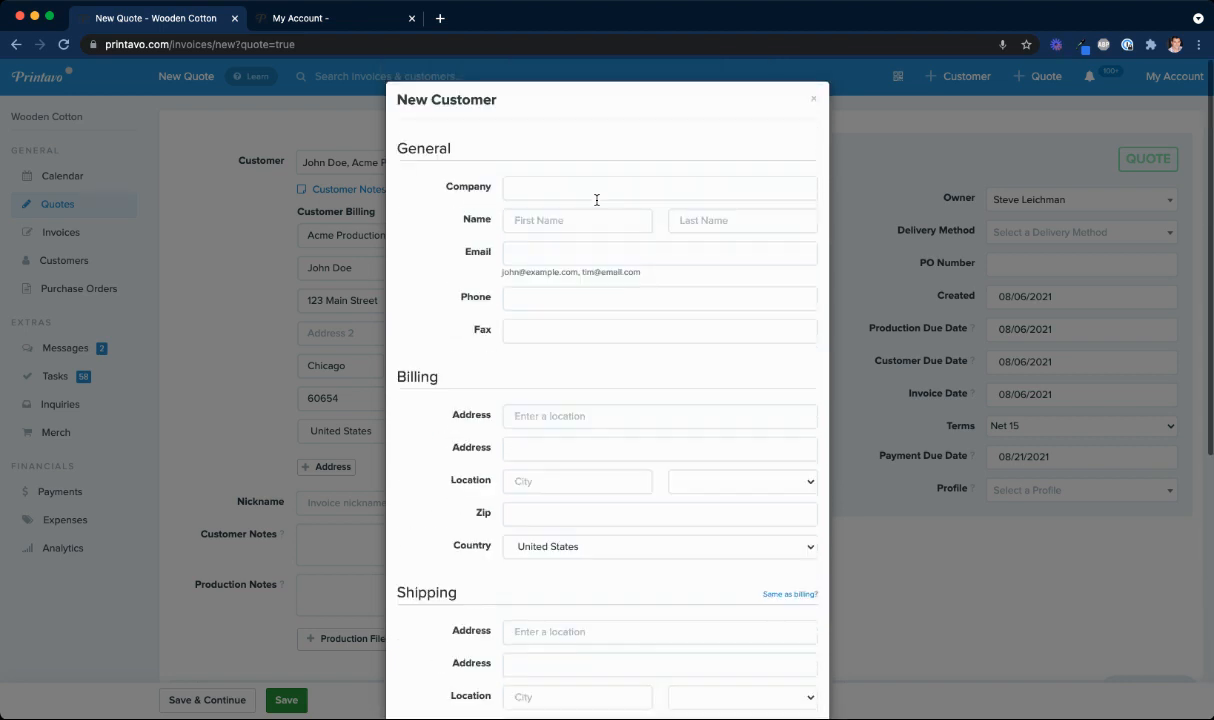
click(811, 99)
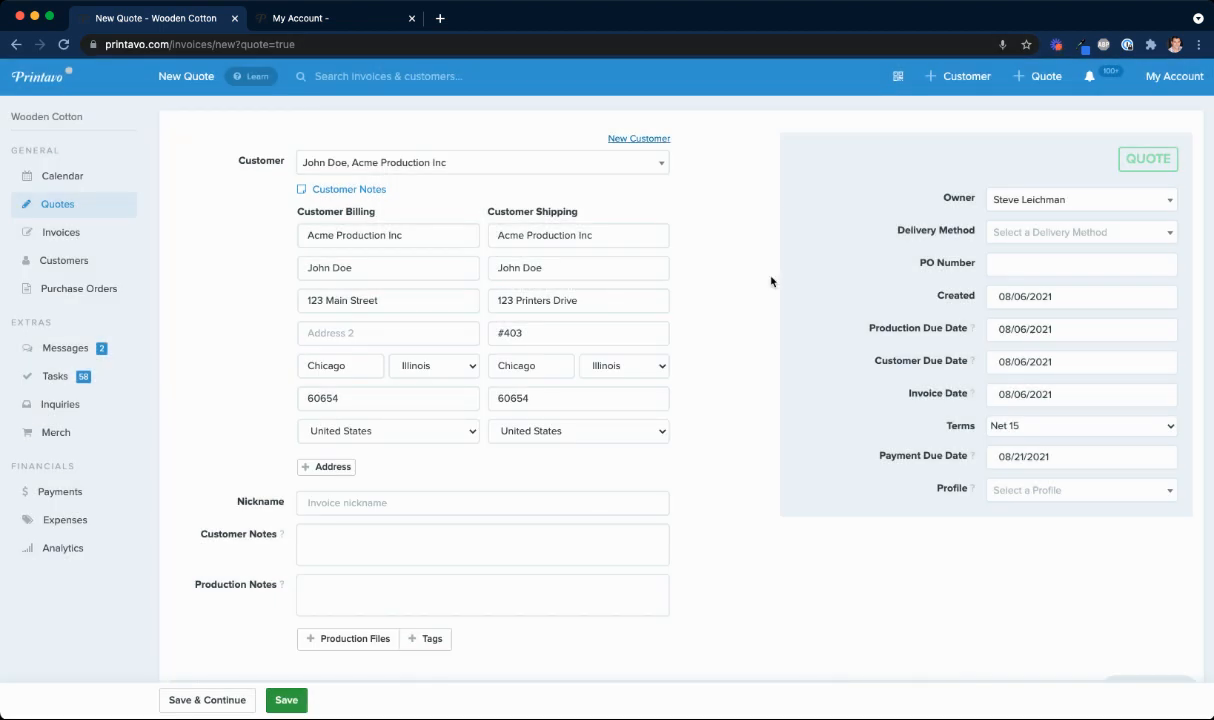
- Examine the Users entry in the account settings in a separate browser tab, then the list of selectable owners on the quote
drag(878, 187, 962, 645)
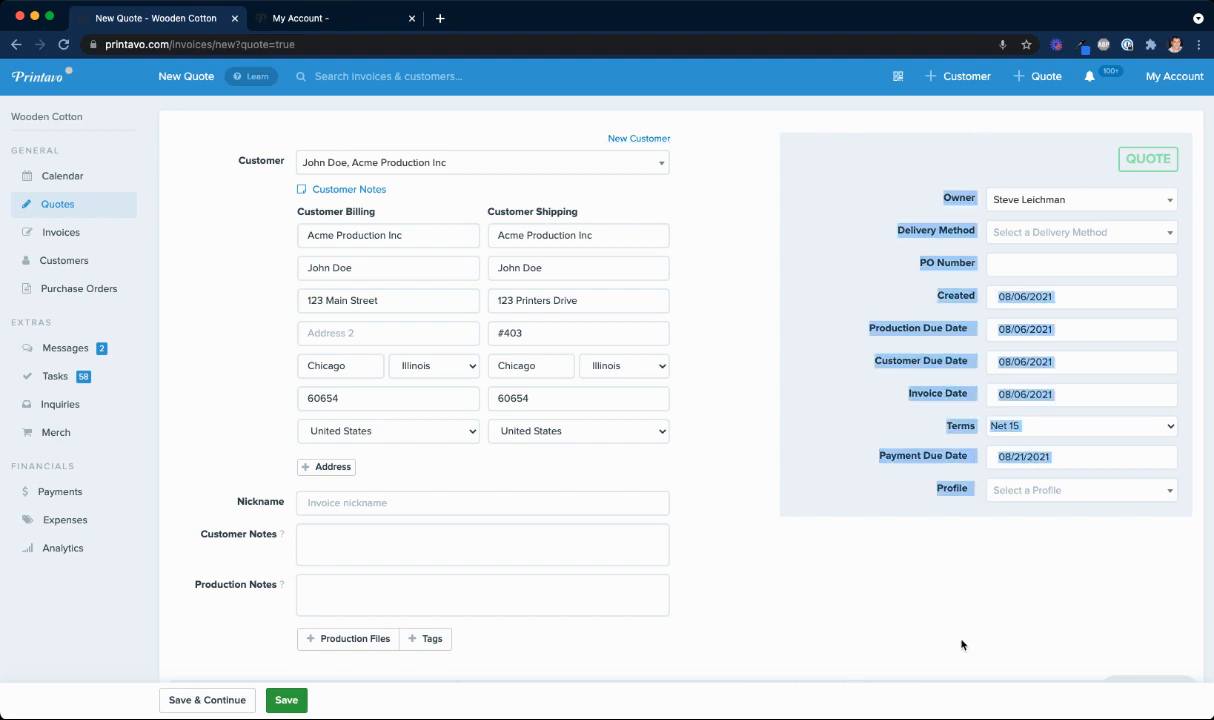
click(920, 554)
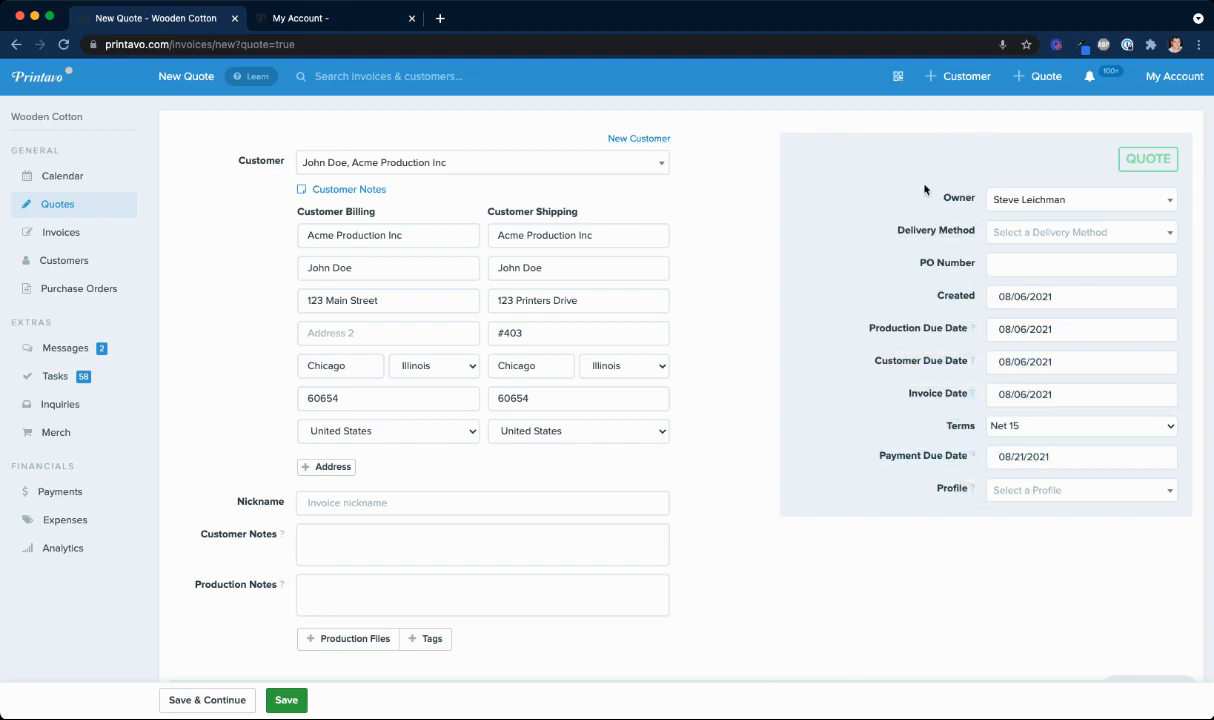
drag(896, 192, 977, 202)
right_click(1175, 77)
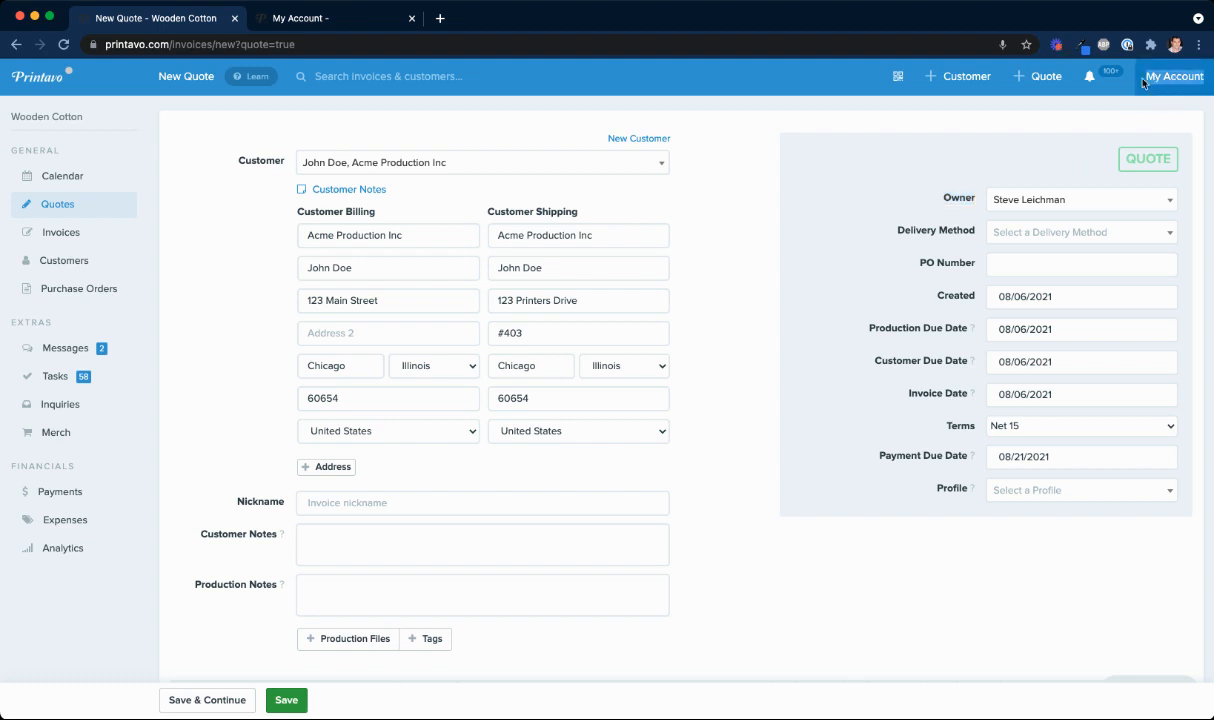
super+click(1143, 83)
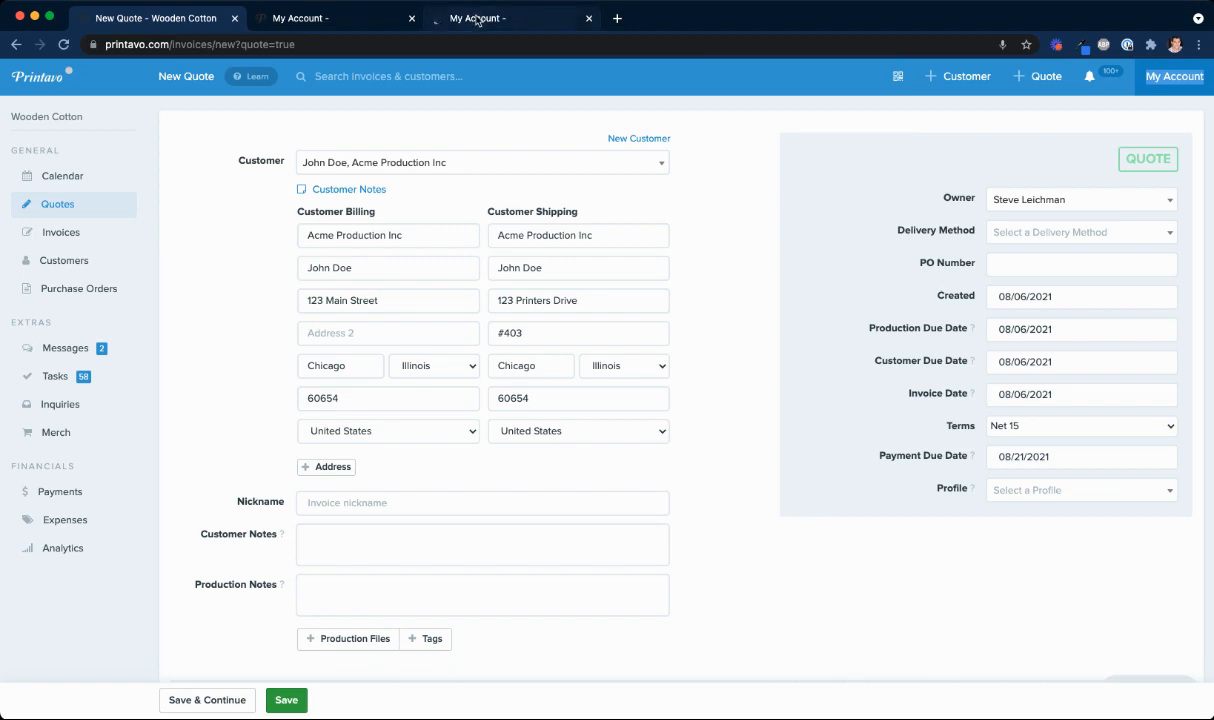
click(477, 19)
scroll(335, 271, down, 5)
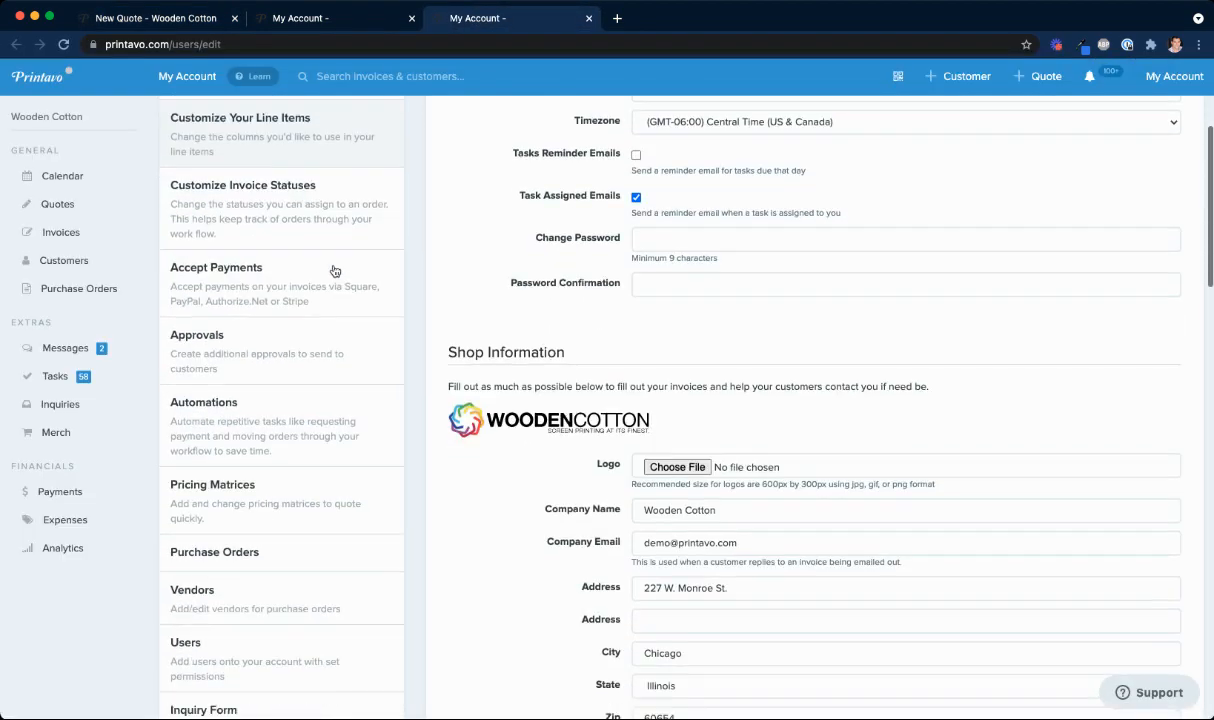
scroll(335, 271, down, 5)
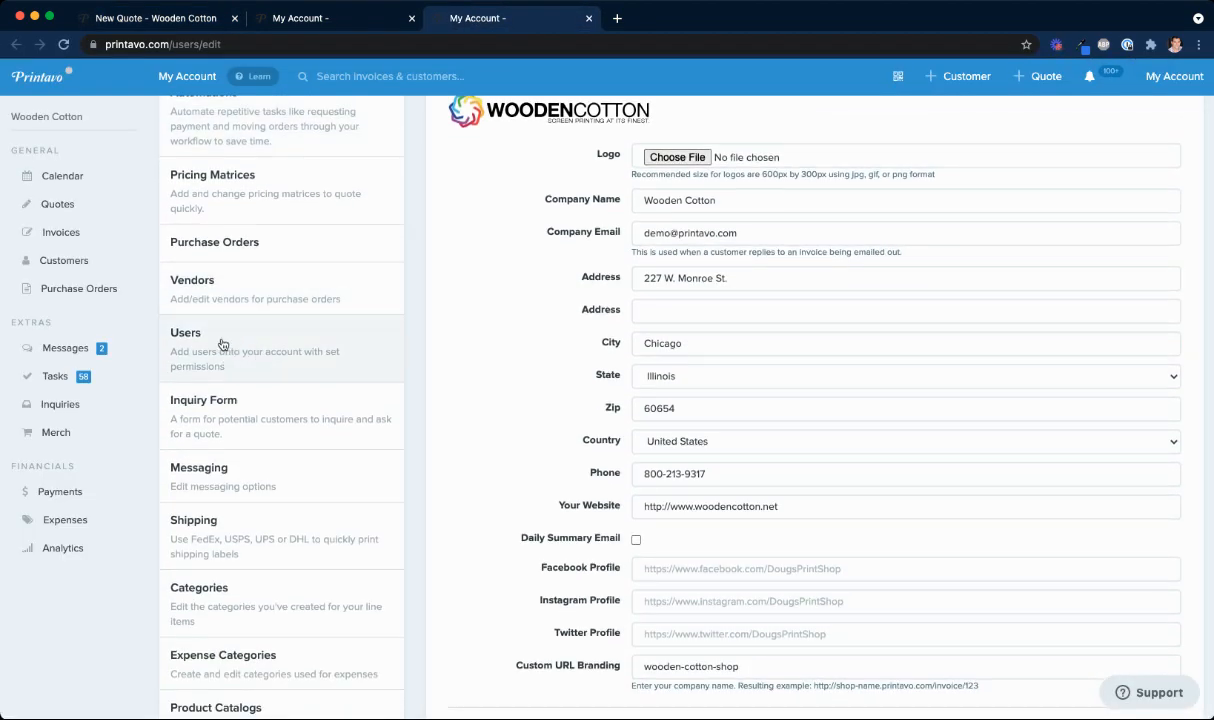
click(588, 19)
click(147, 18)
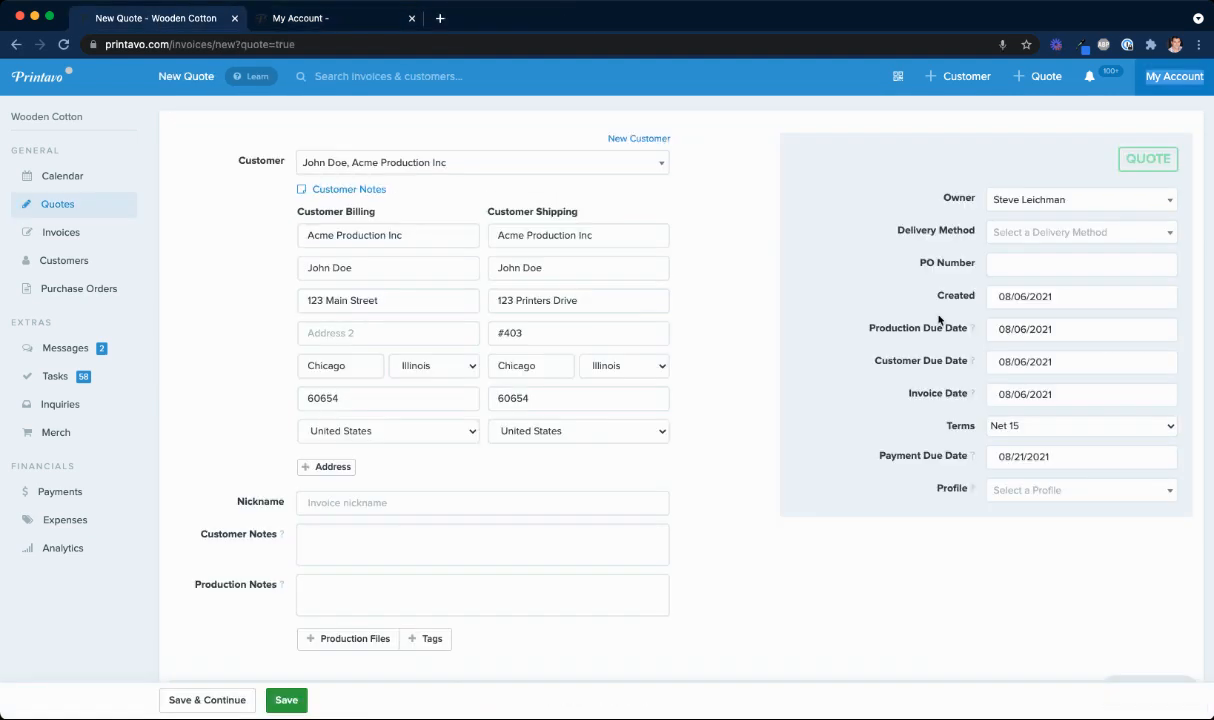
click(1014, 200)
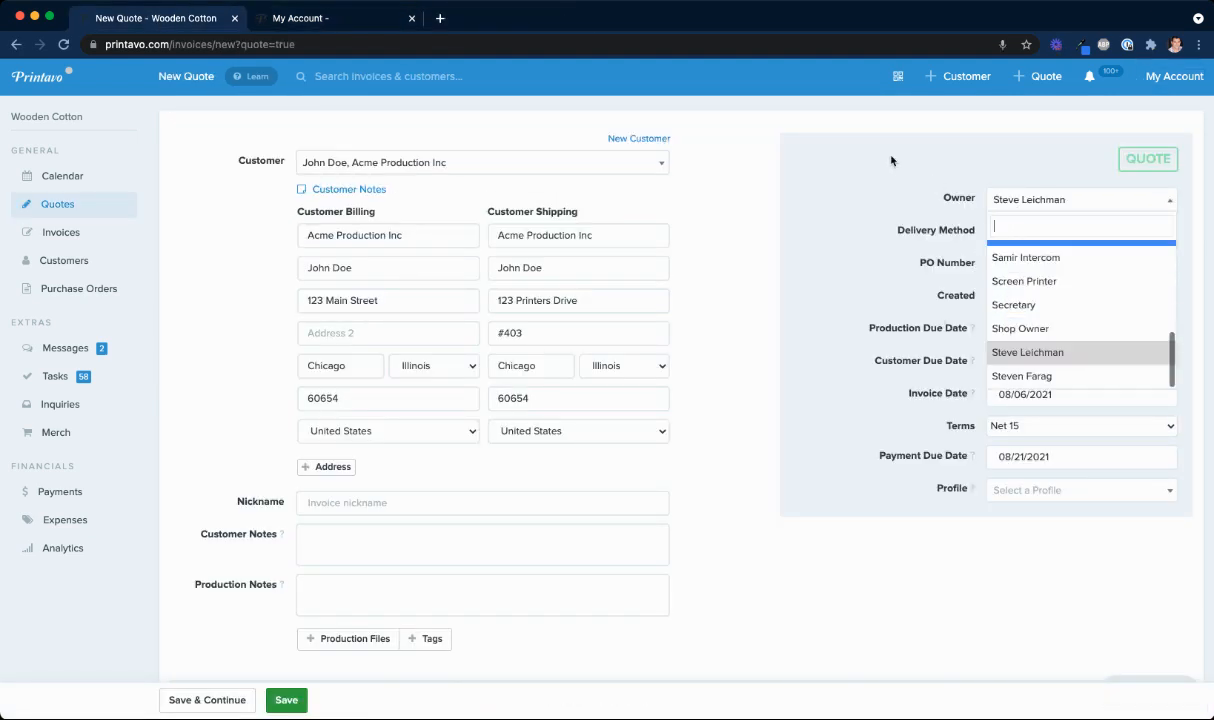
click(905, 190)
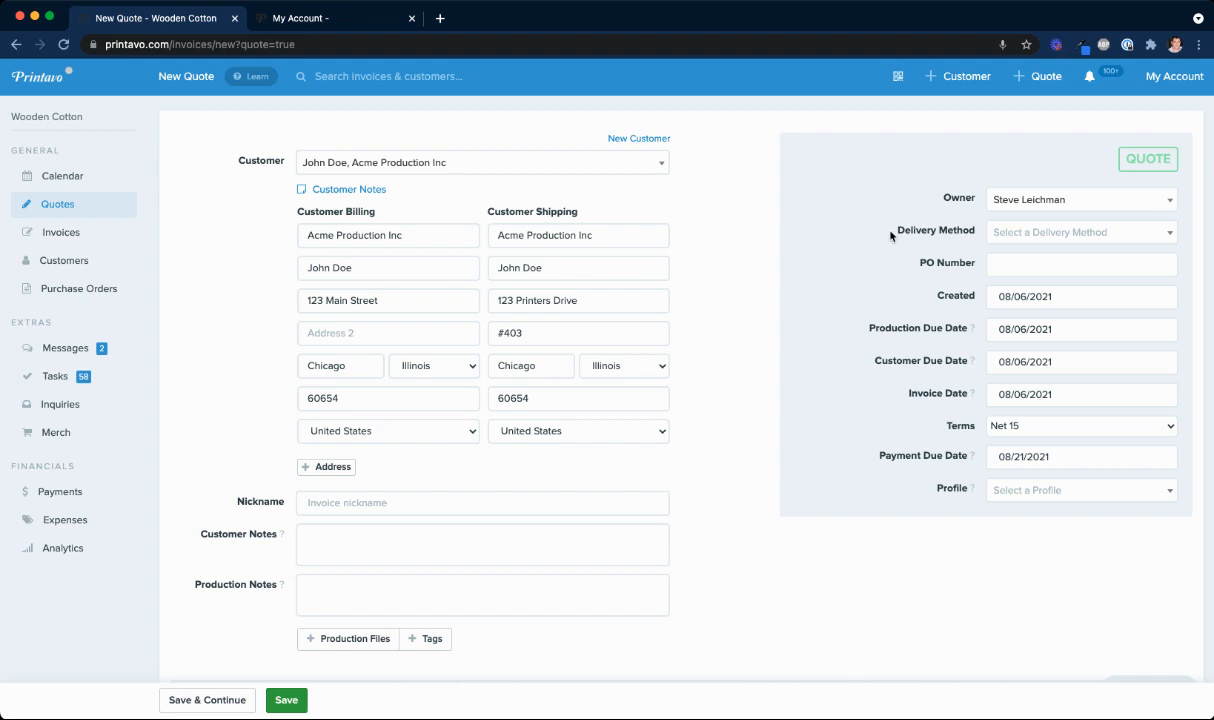
- Set the quote's delivery method to Pickup Retail
drag(892, 235, 979, 235)
click(1022, 238)
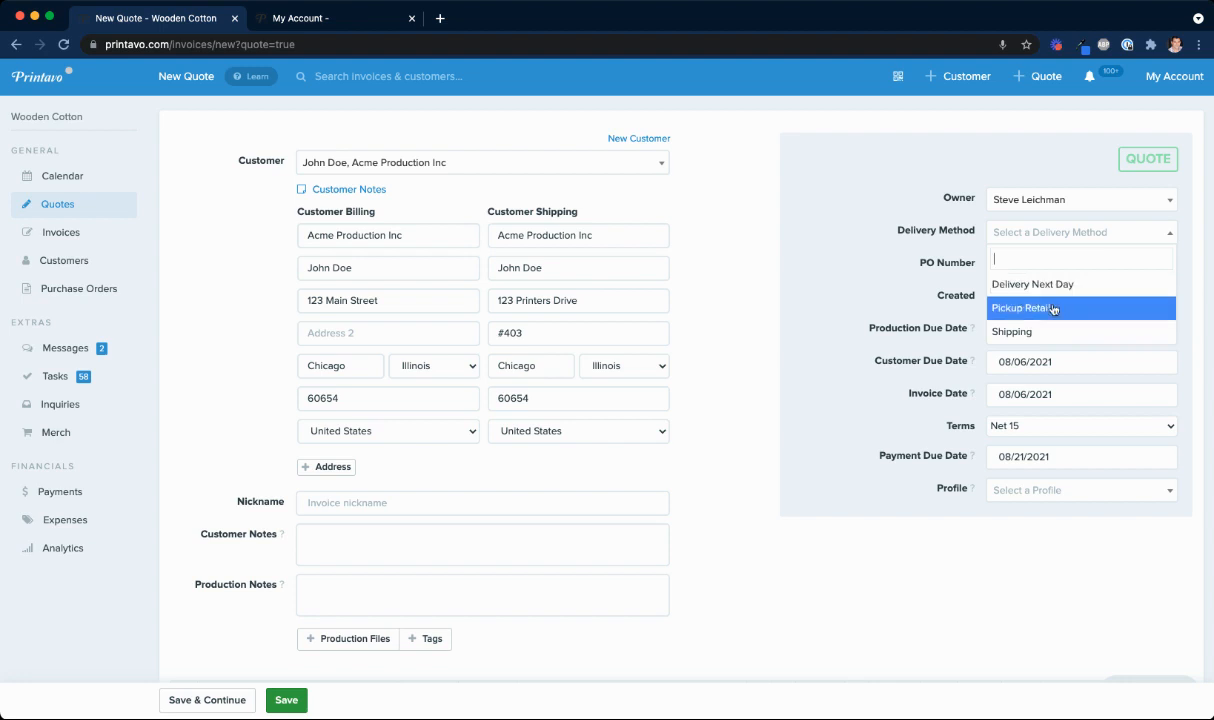
click(1003, 282)
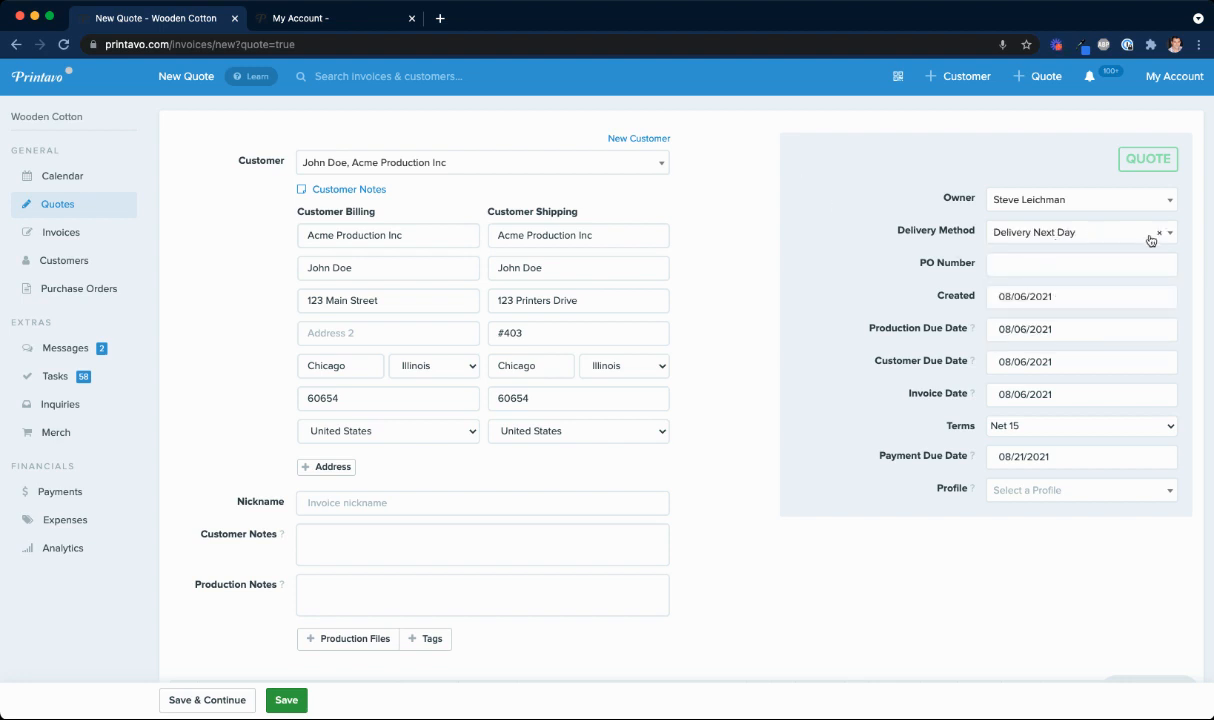
click(1095, 236)
click(995, 306)
drag(842, 226, 977, 236)
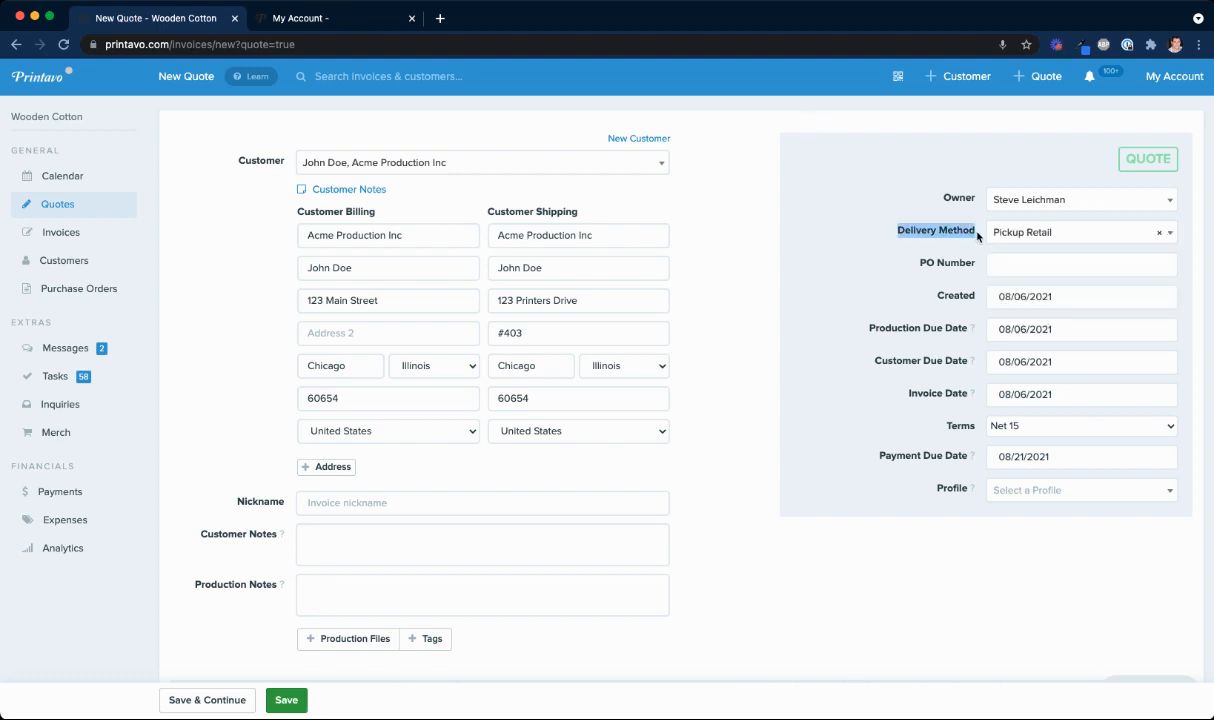
click(746, 104)
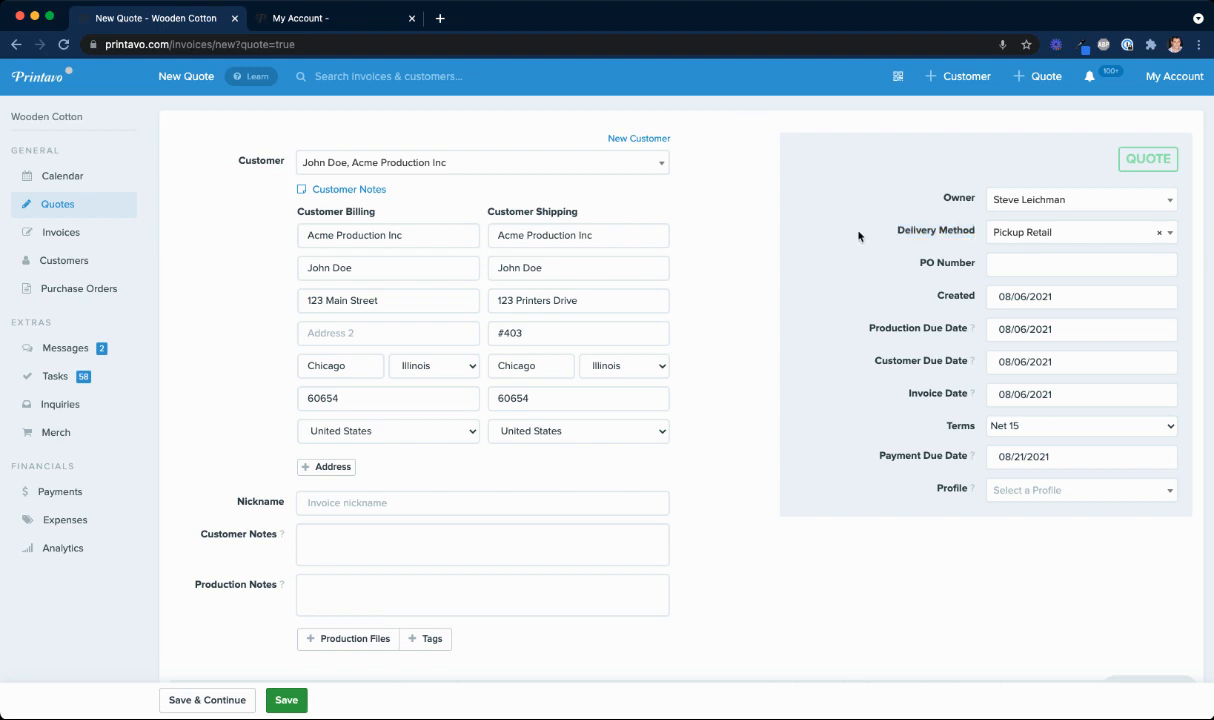
- Examine the Delivery Methods section in the account's Invoice Information settings, then return to the new quote
drag(897, 229, 987, 233)
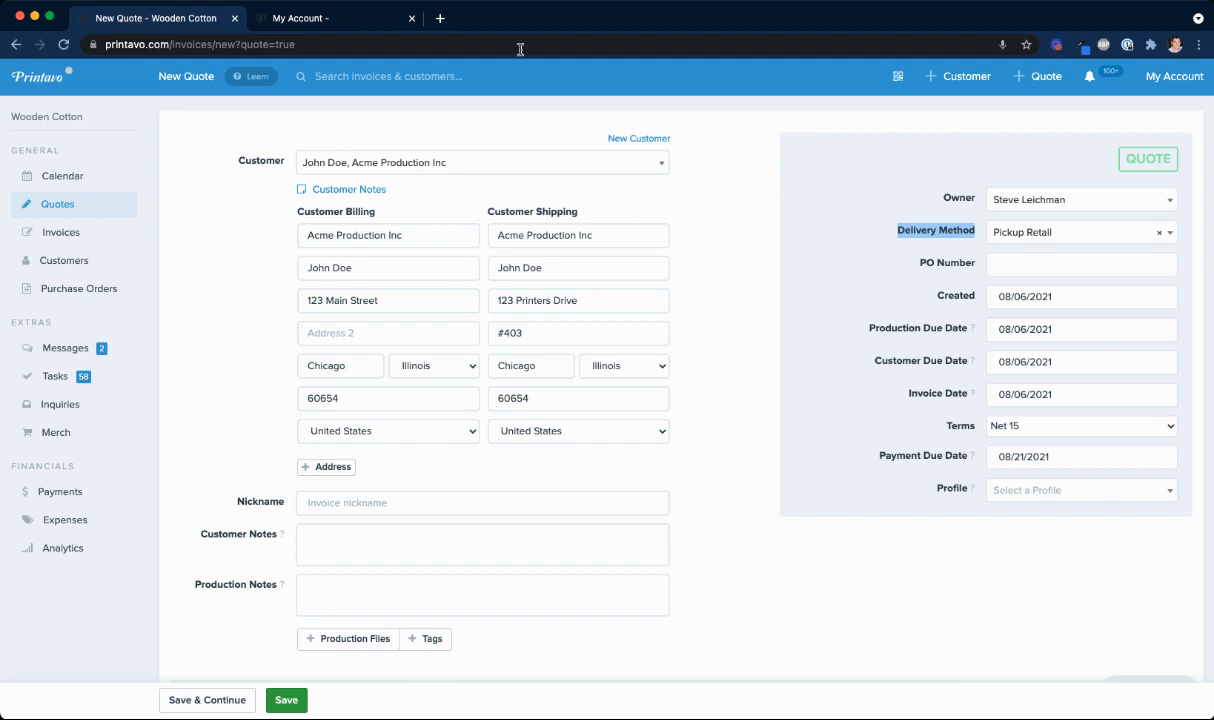
click(330, 16)
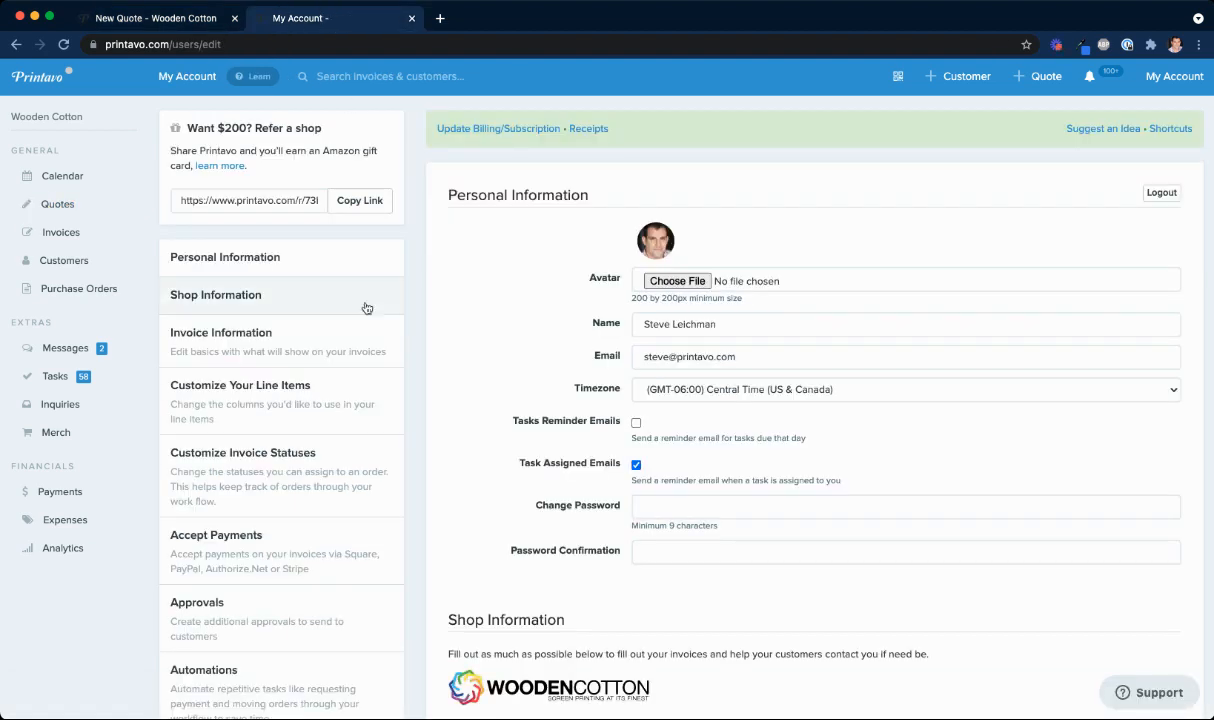
click(245, 344)
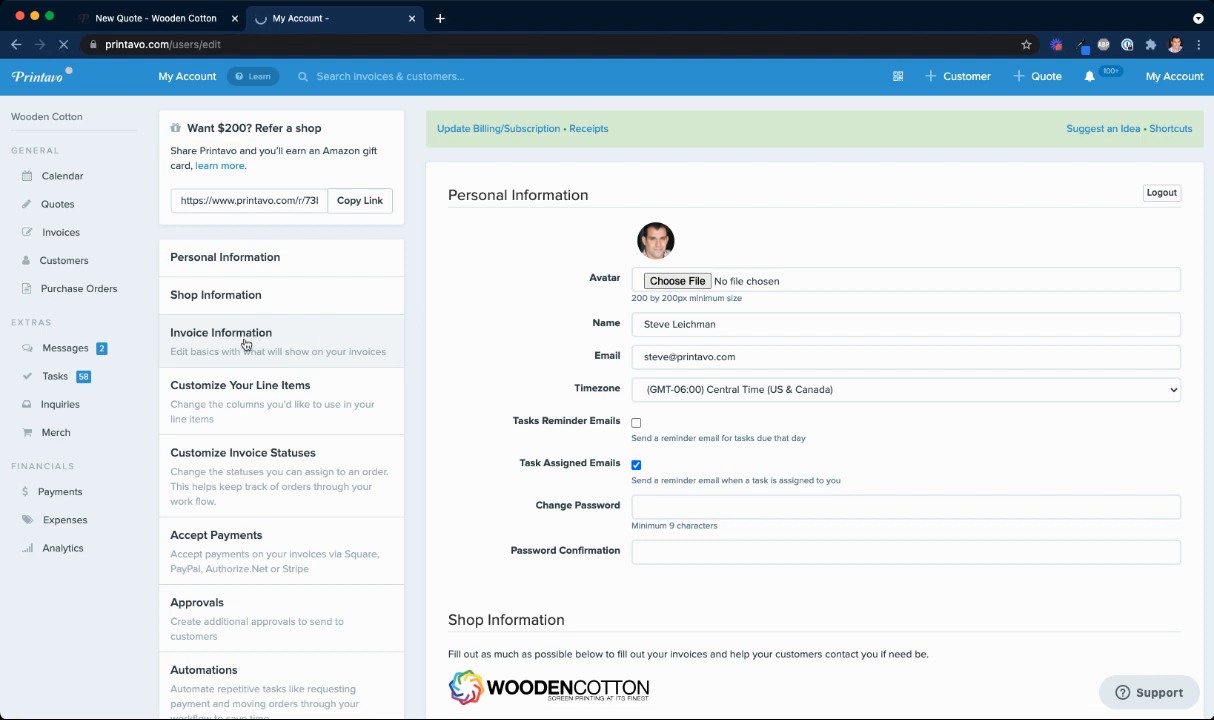
scroll(510, 345, down, 10)
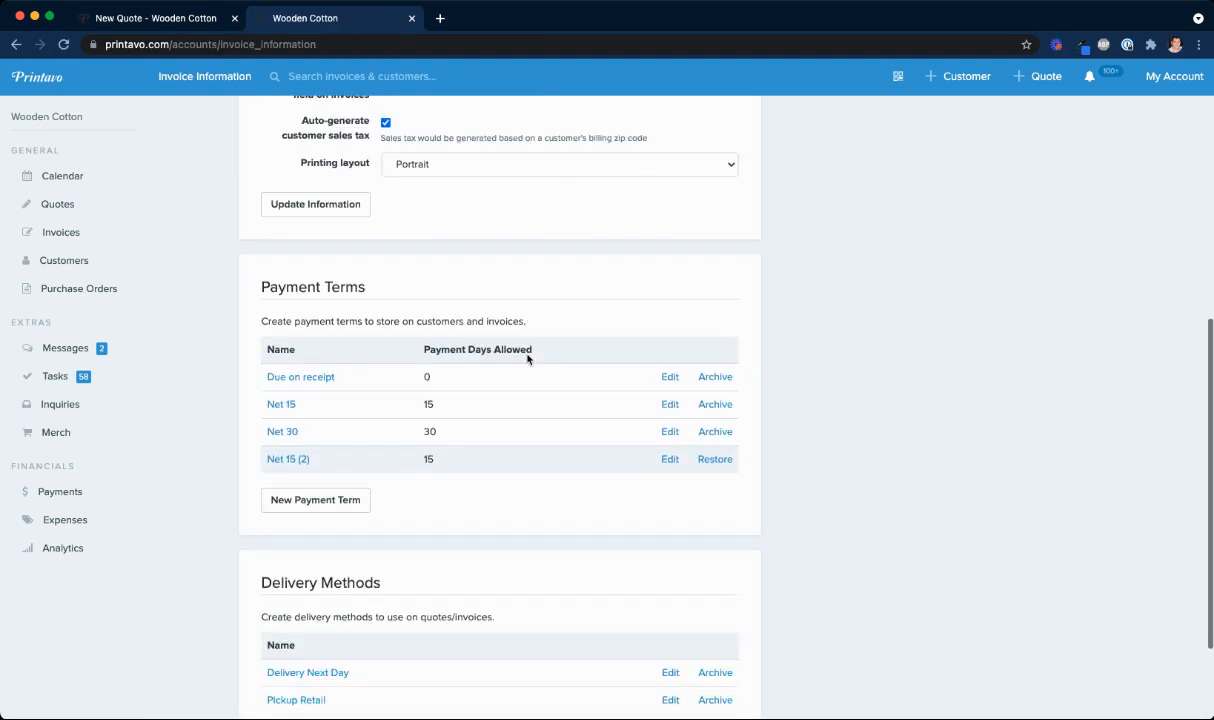
scroll(527, 358, down, 2)
drag(398, 469, 257, 468)
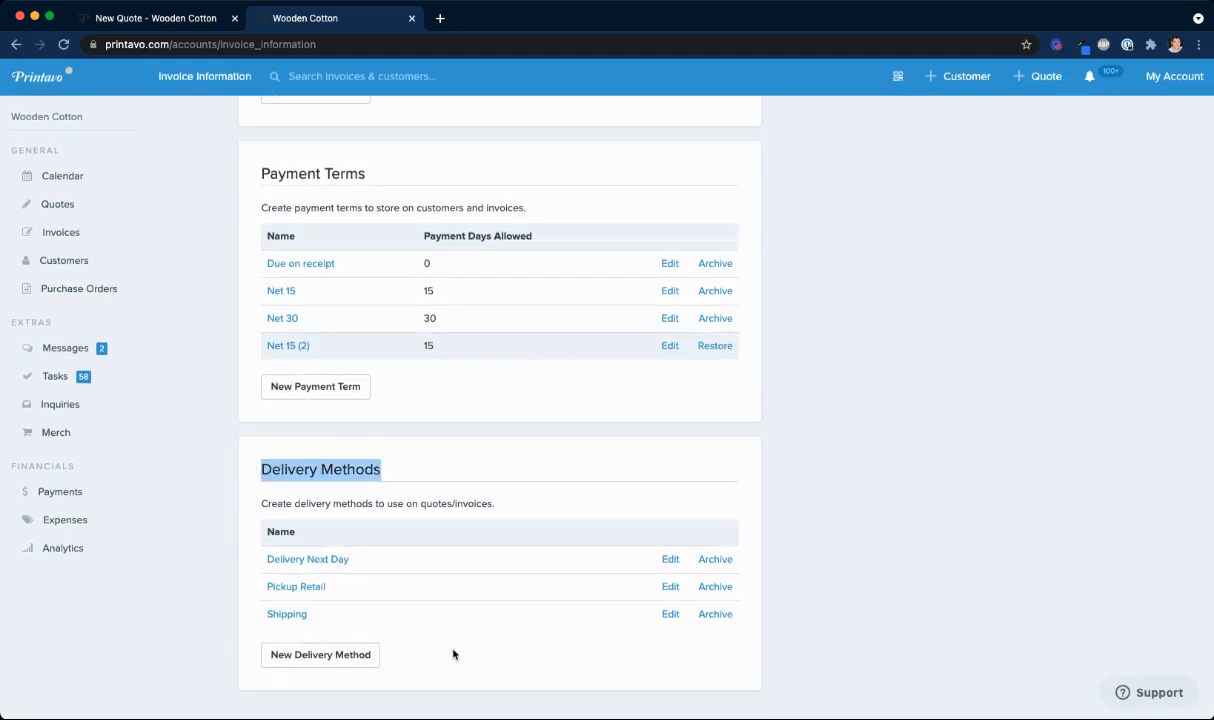
click(168, 18)
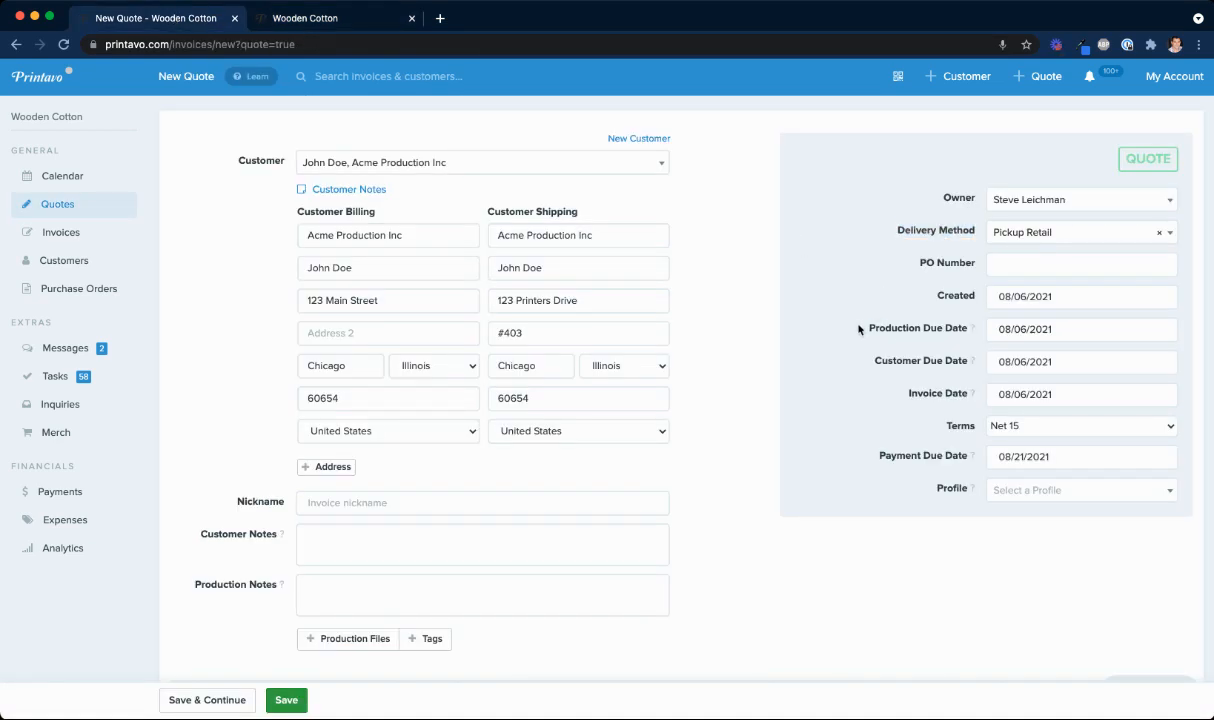
- Set the quote's production due date to 08/09/2021
drag(816, 314, 972, 393)
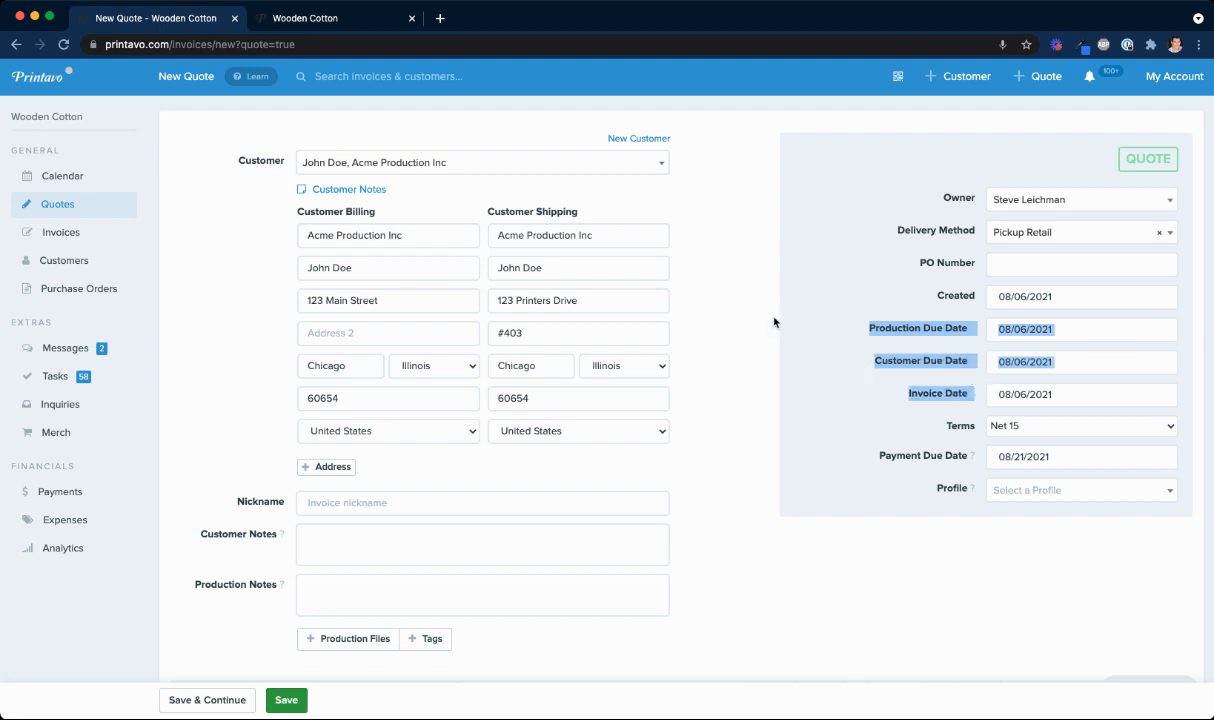
click(828, 334)
click(753, 341)
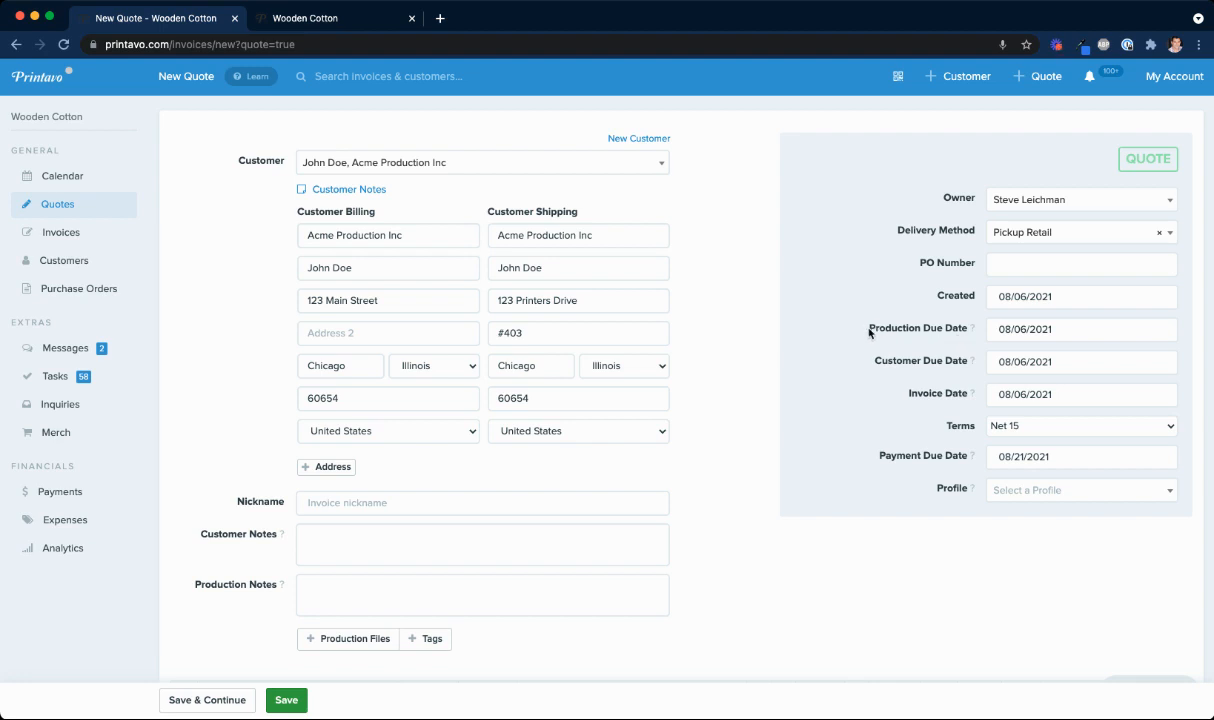
drag(870, 331, 921, 337)
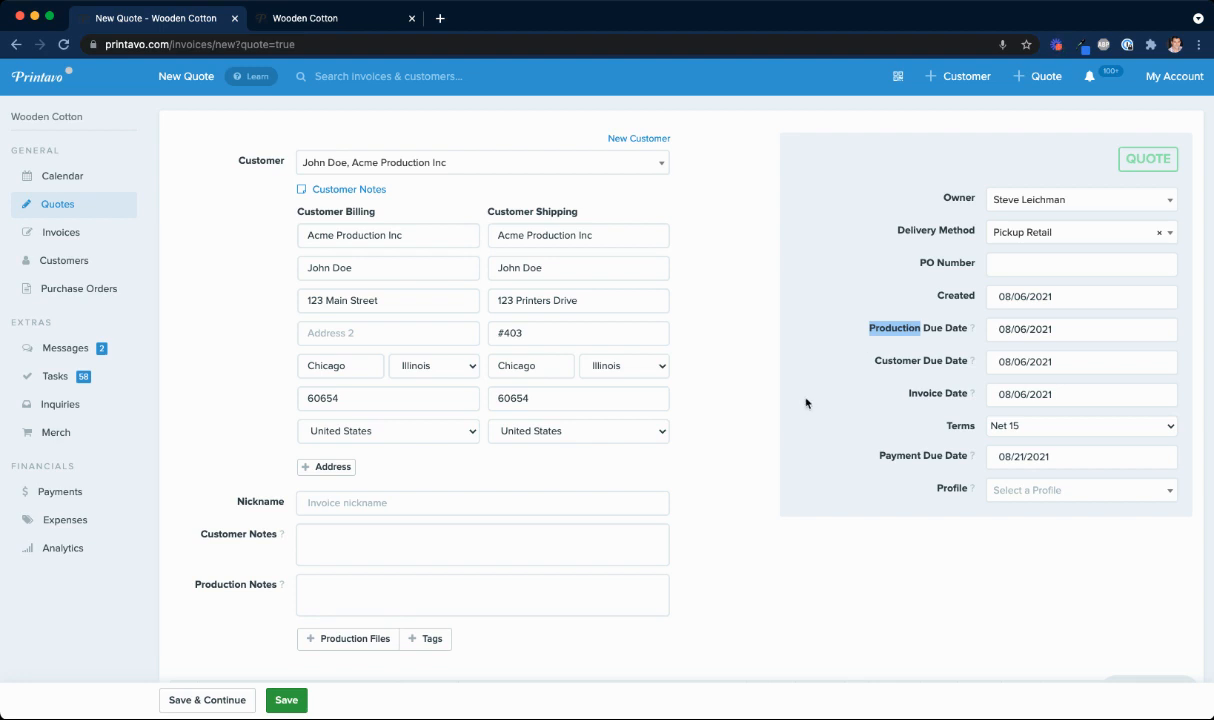
click(1015, 329)
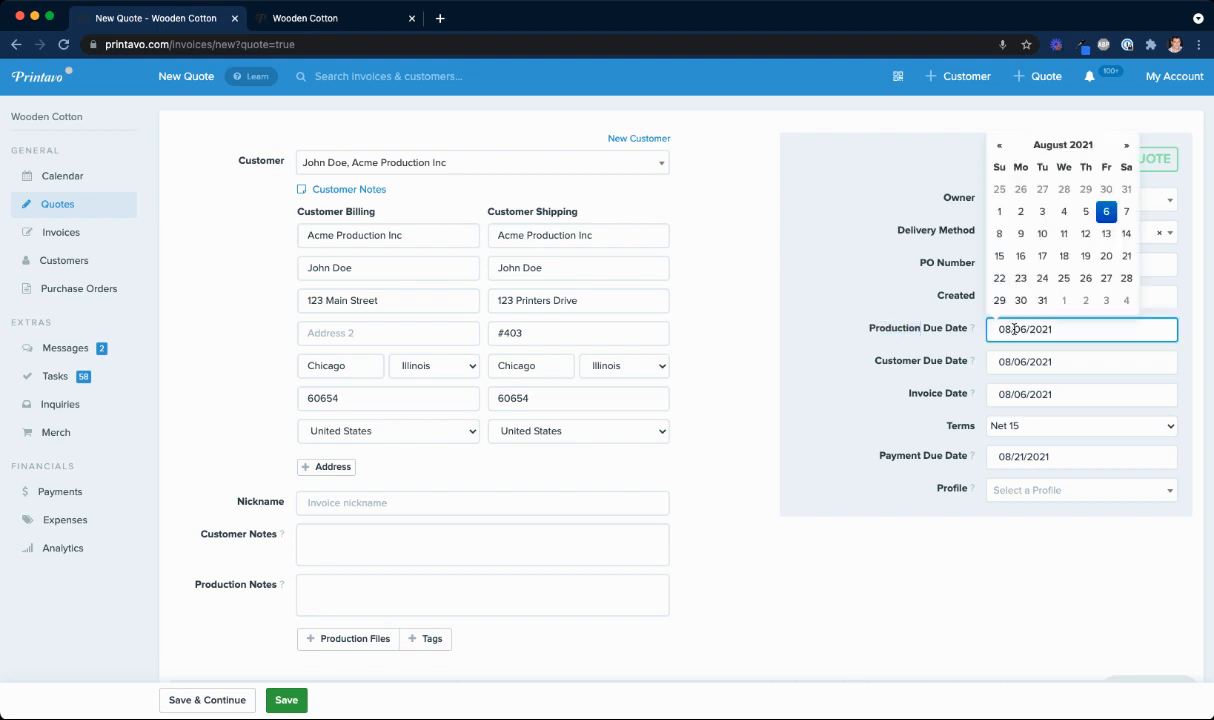
click(1020, 236)
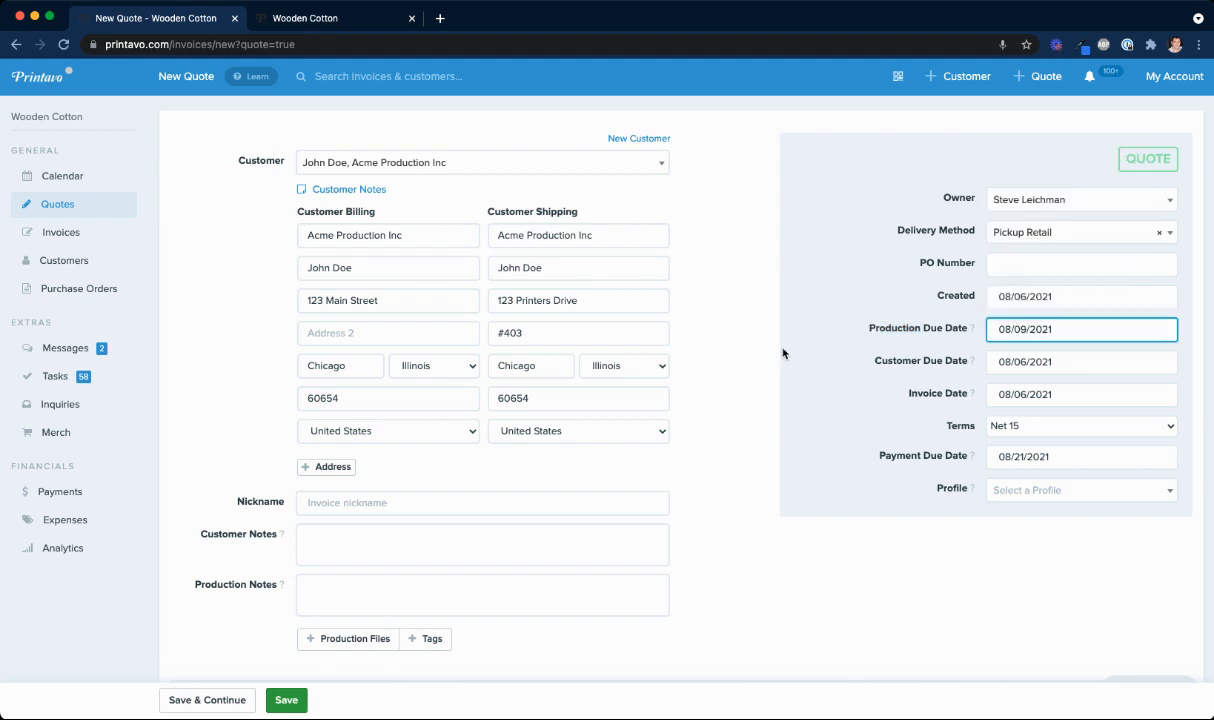
- Set the quote's customer due date to 08/16/2021
drag(826, 352, 967, 370)
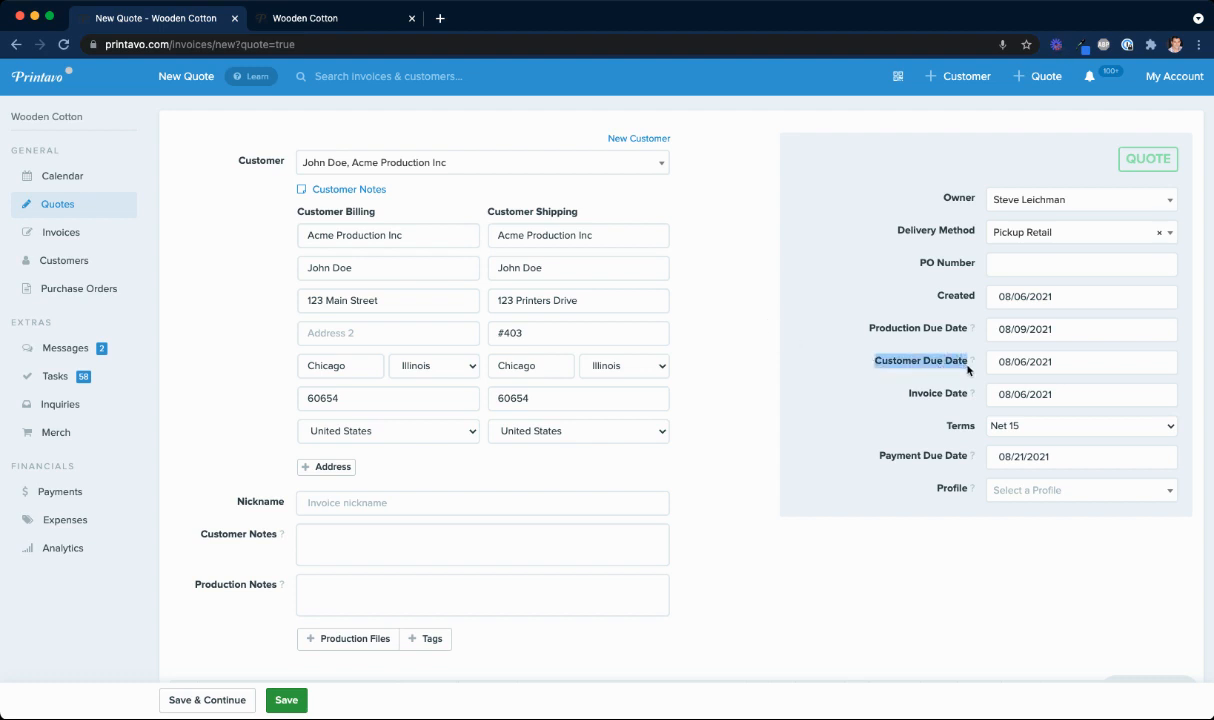
click(1024, 362)
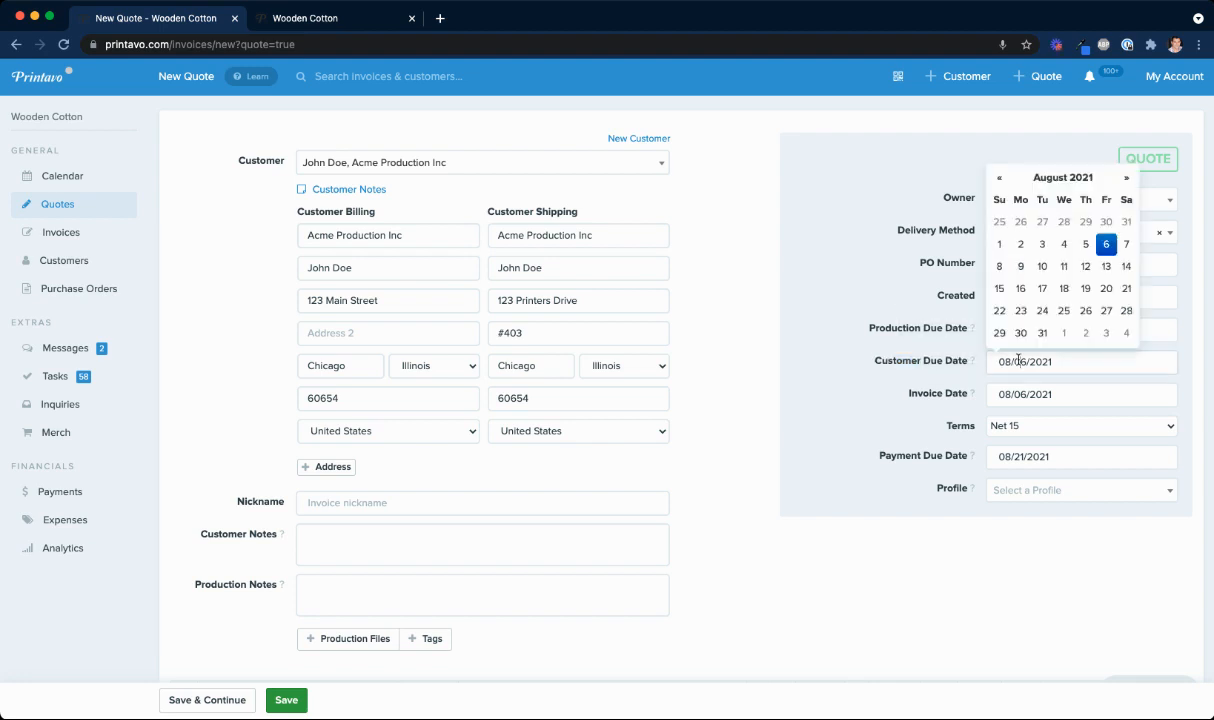
click(1020, 288)
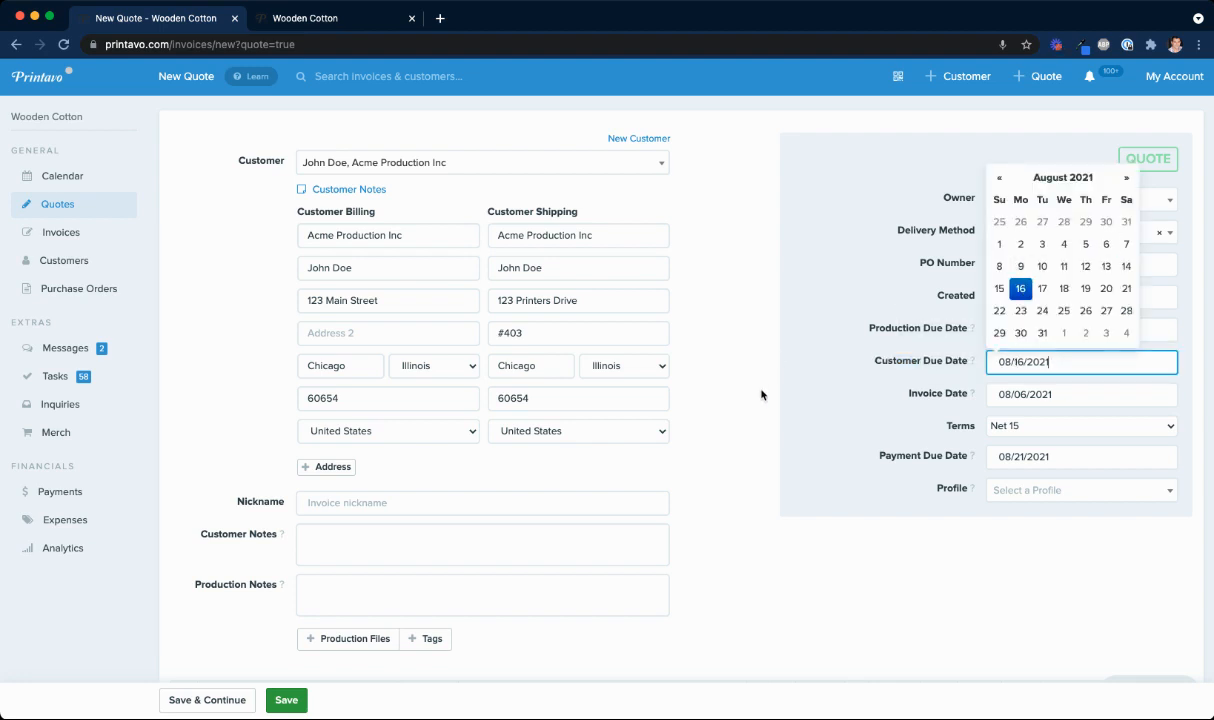
click(985, 386)
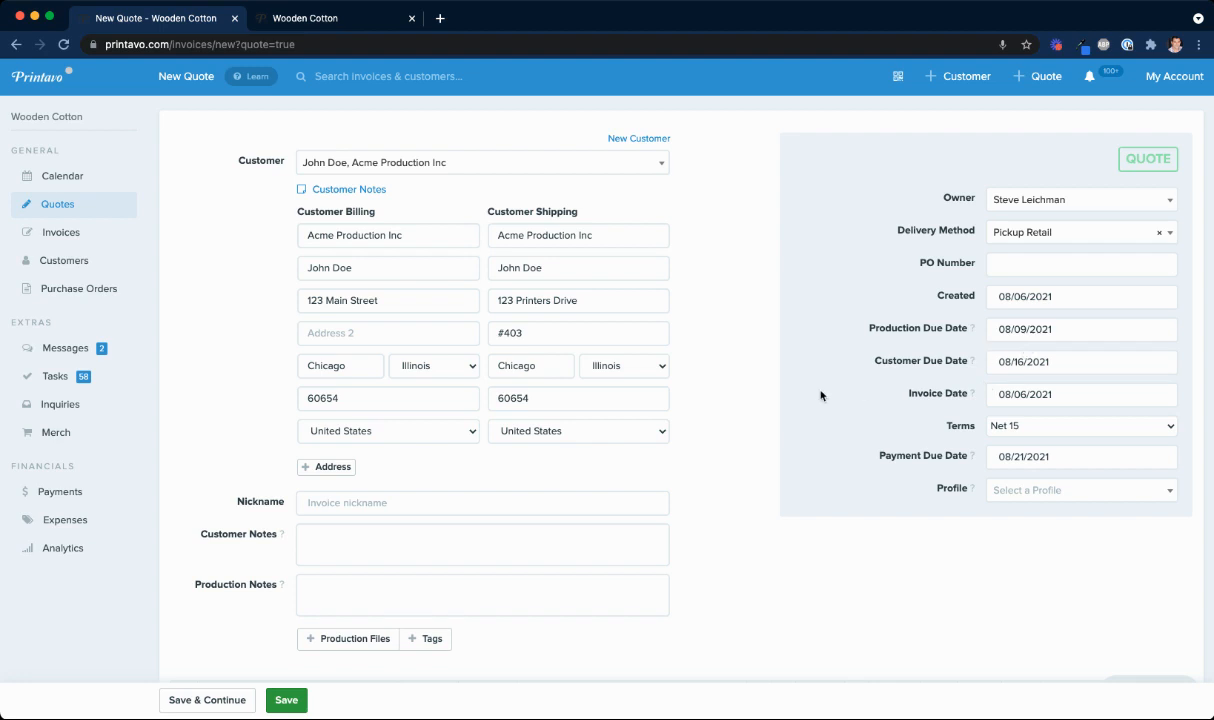
- Examine the Payment Terms section in the account's Invoice Information settings, then return to the new quote
drag(855, 396, 967, 402)
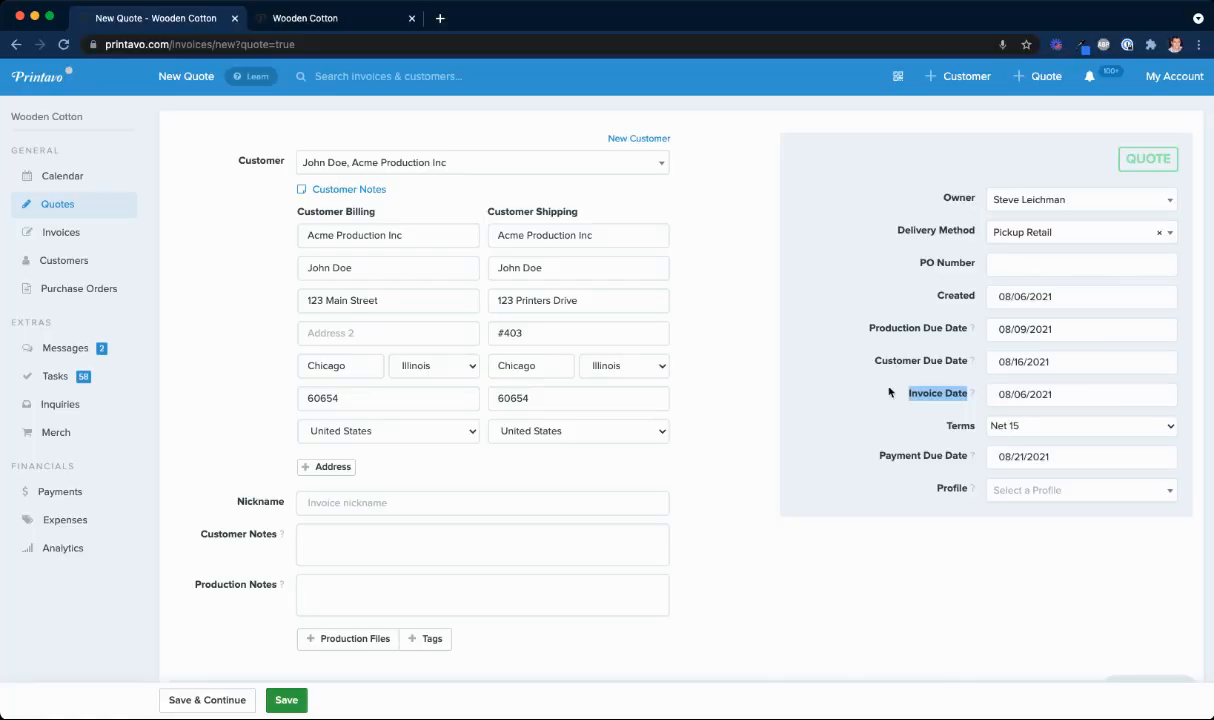
drag(944, 431, 979, 434)
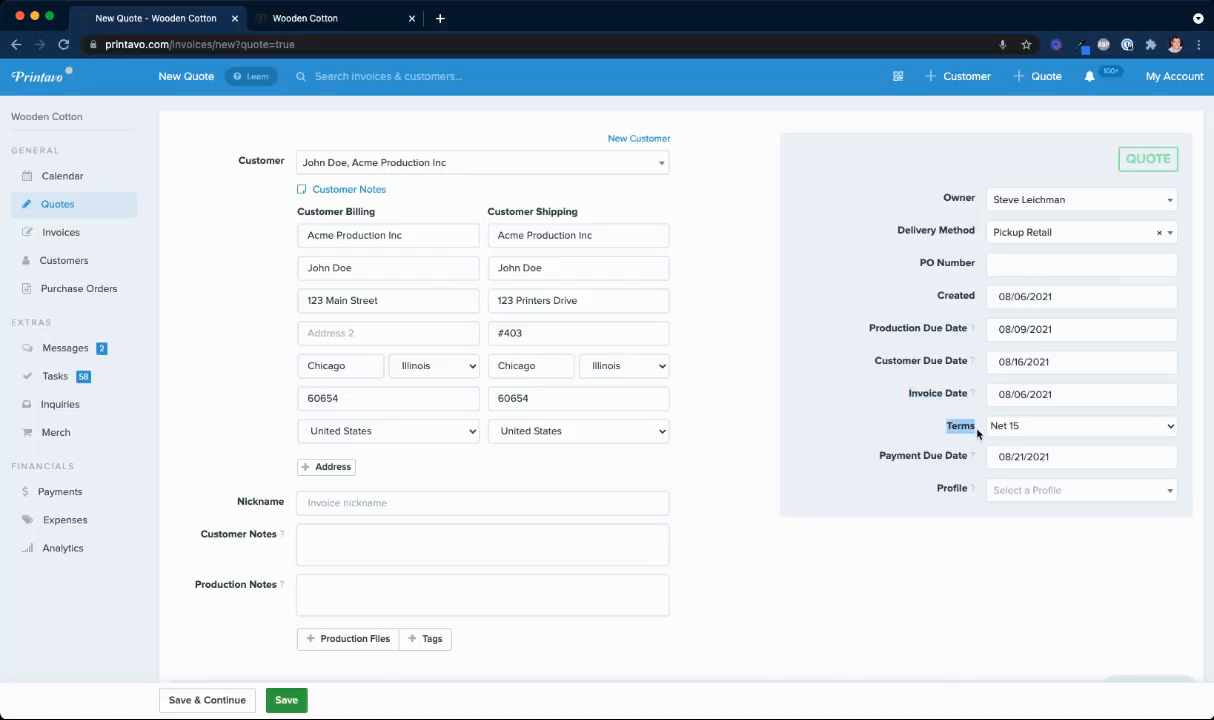
click(945, 432)
drag(945, 432, 979, 434)
click(343, 20)
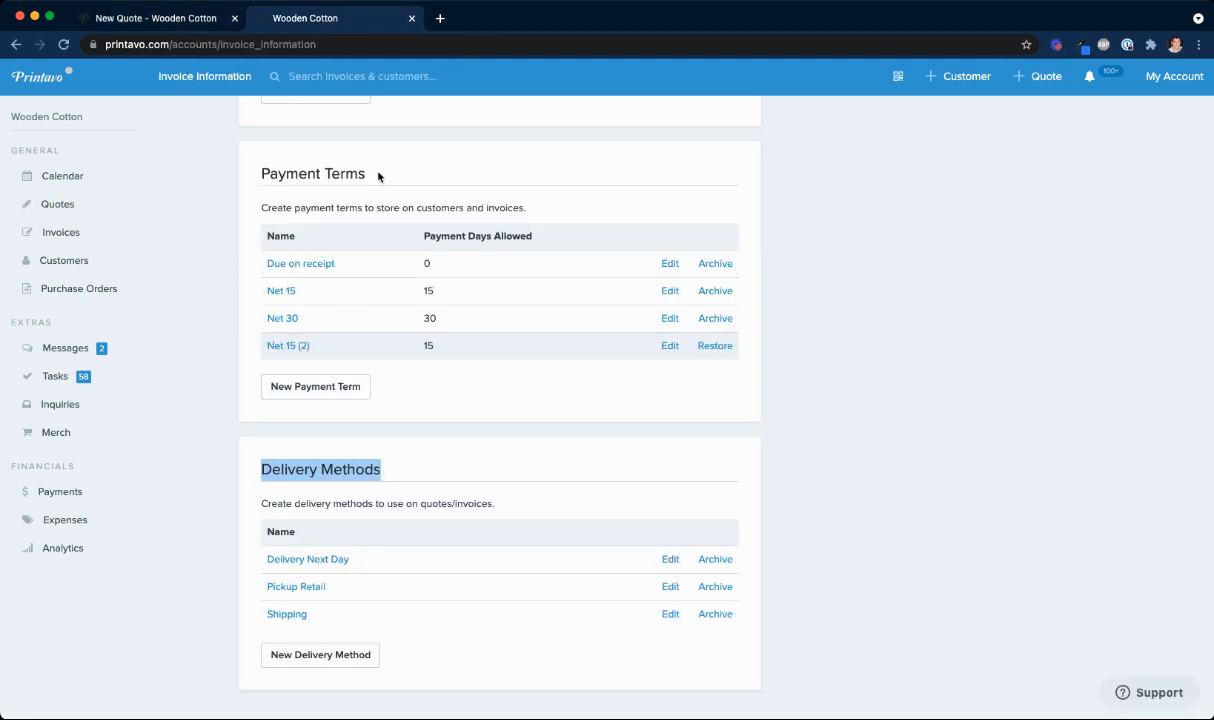
drag(358, 166, 241, 171)
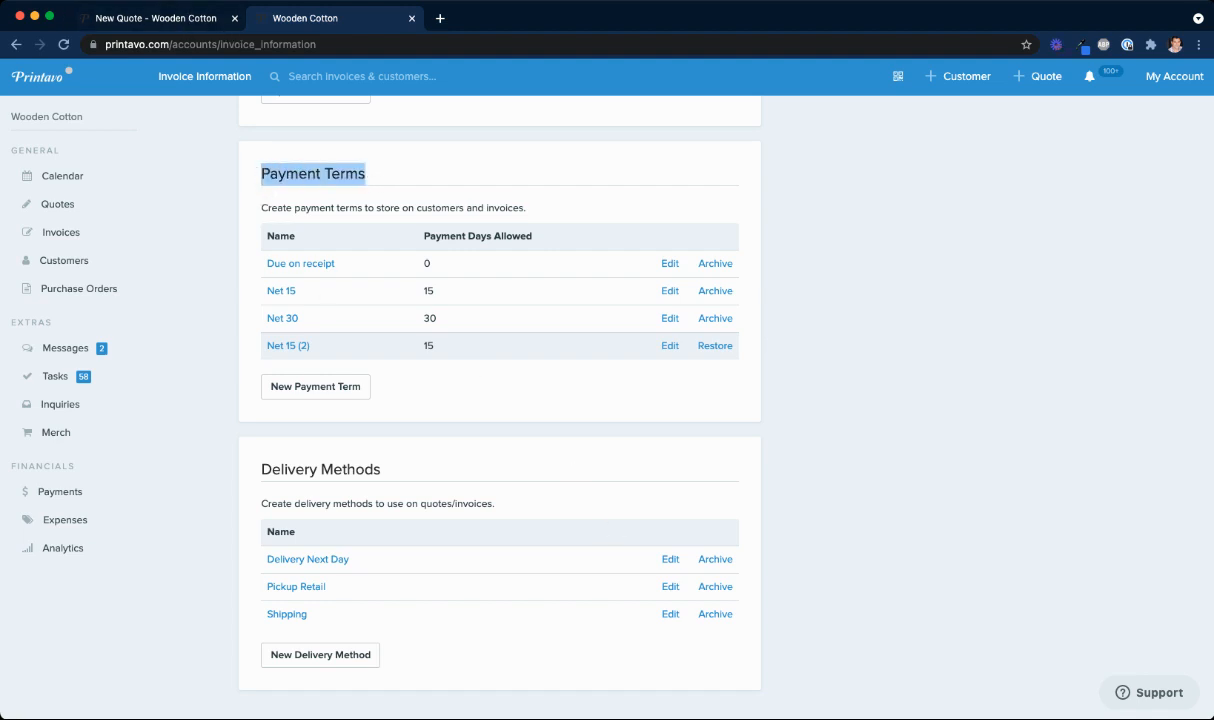
click(151, 22)
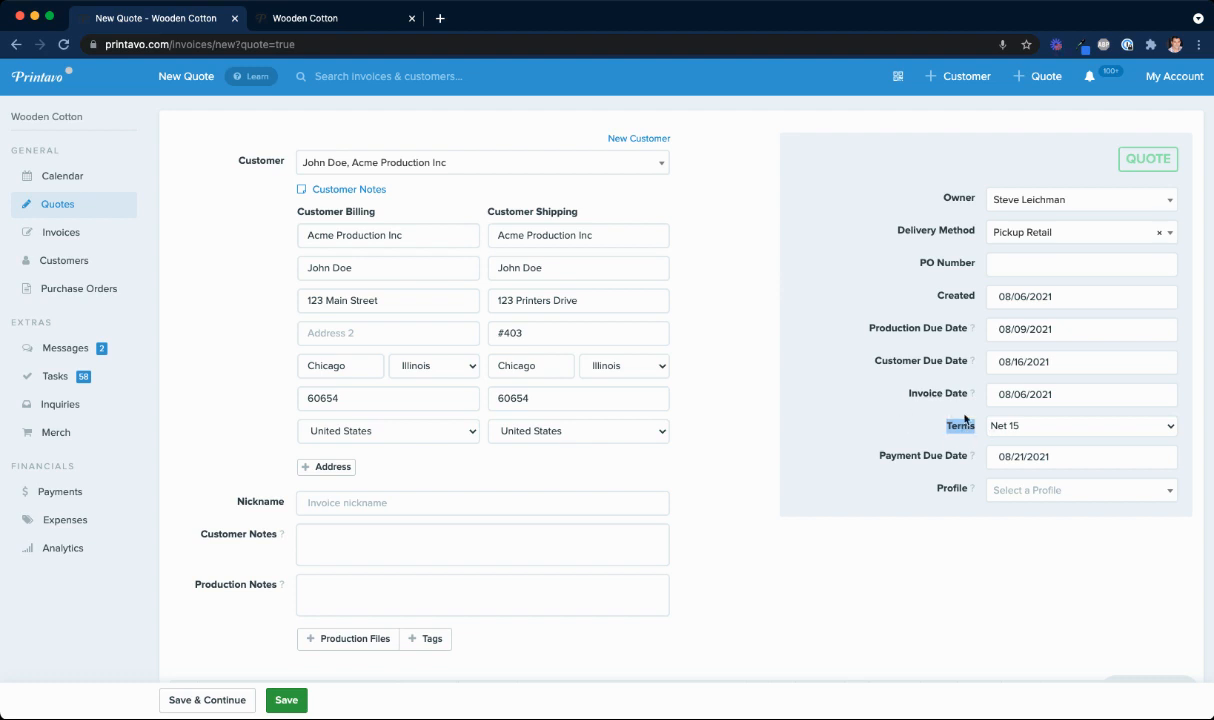
- Set the quote's payment terms to Net 30
drag(909, 394, 961, 400)
drag(946, 427, 976, 430)
click(1057, 428)
click(1050, 443)
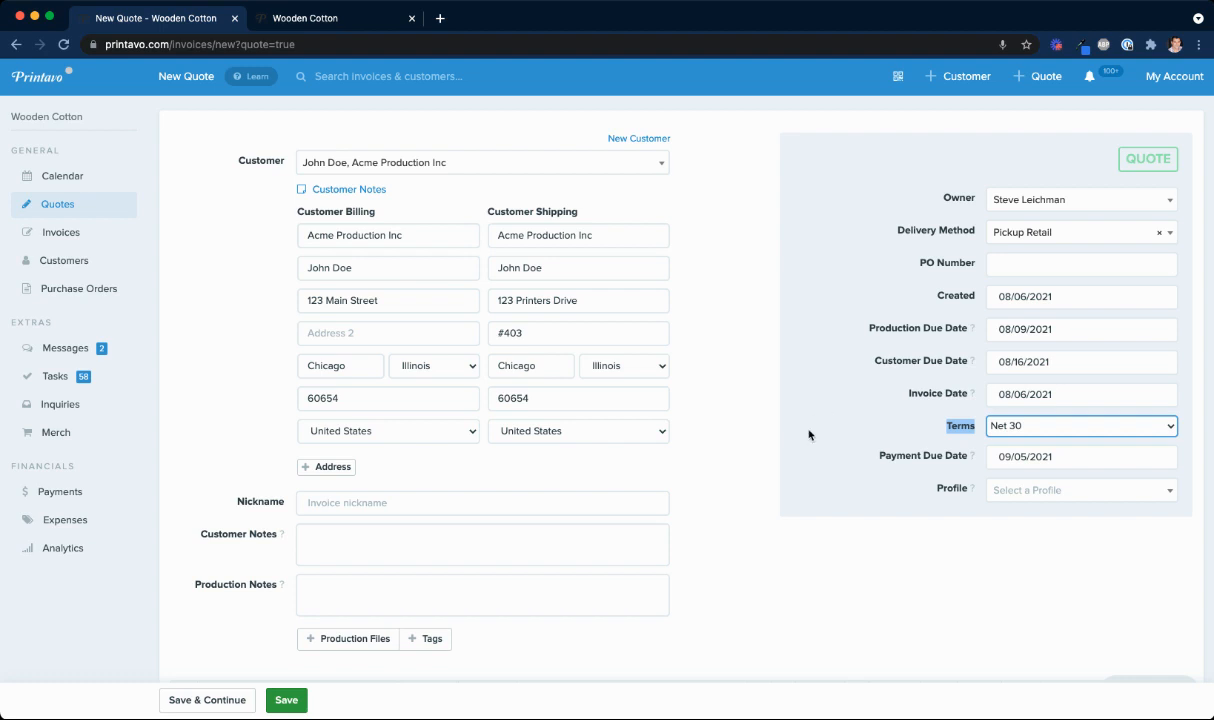
click(706, 414)
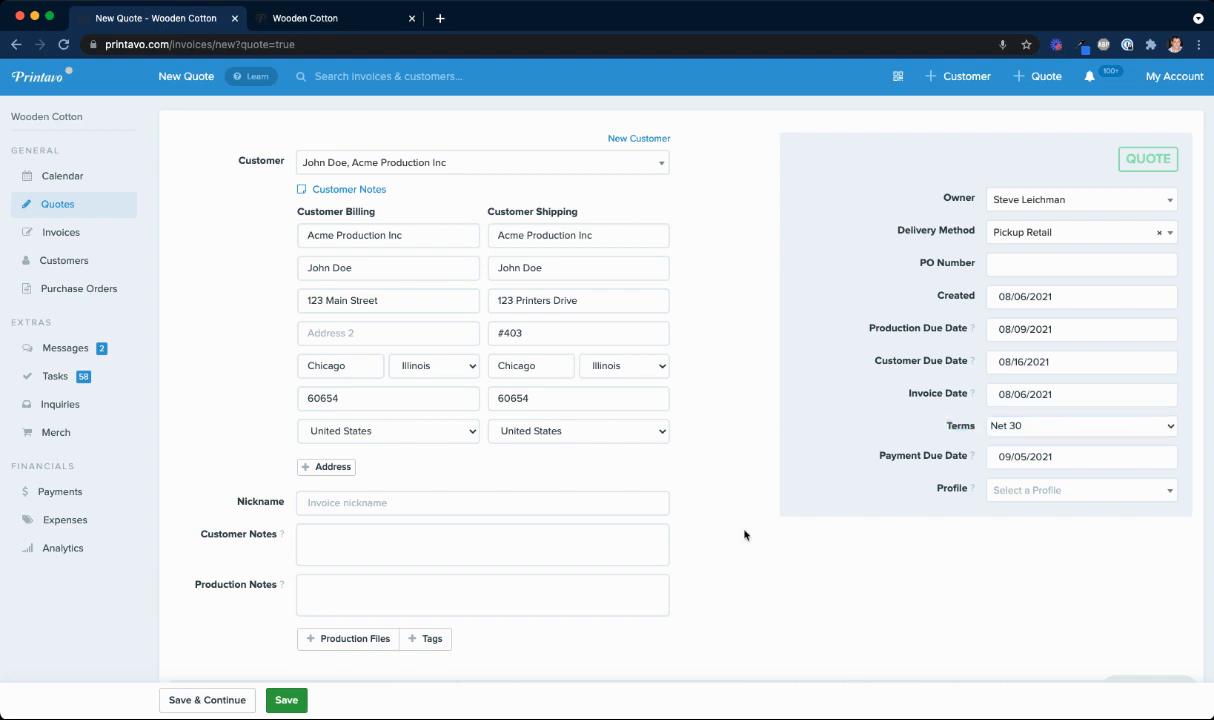
- Give the quote the nickname "Company Picnic Polos"
scroll(764, 433, down, 3)
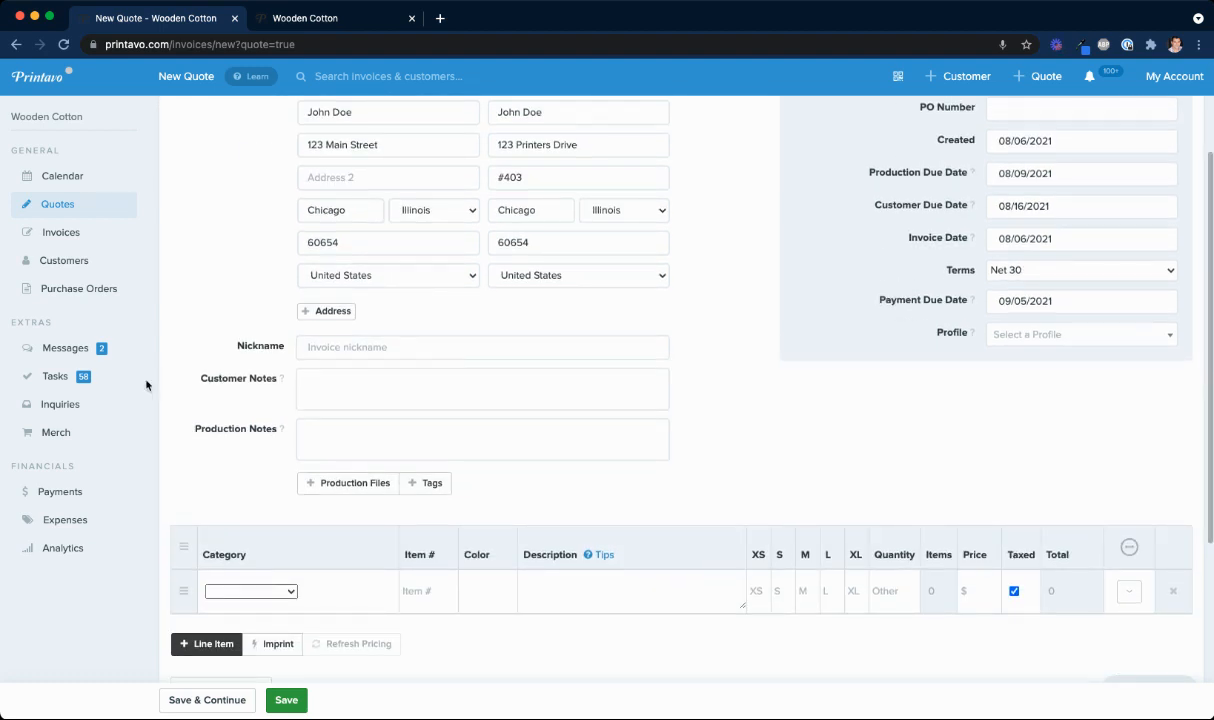
drag(226, 338, 282, 441)
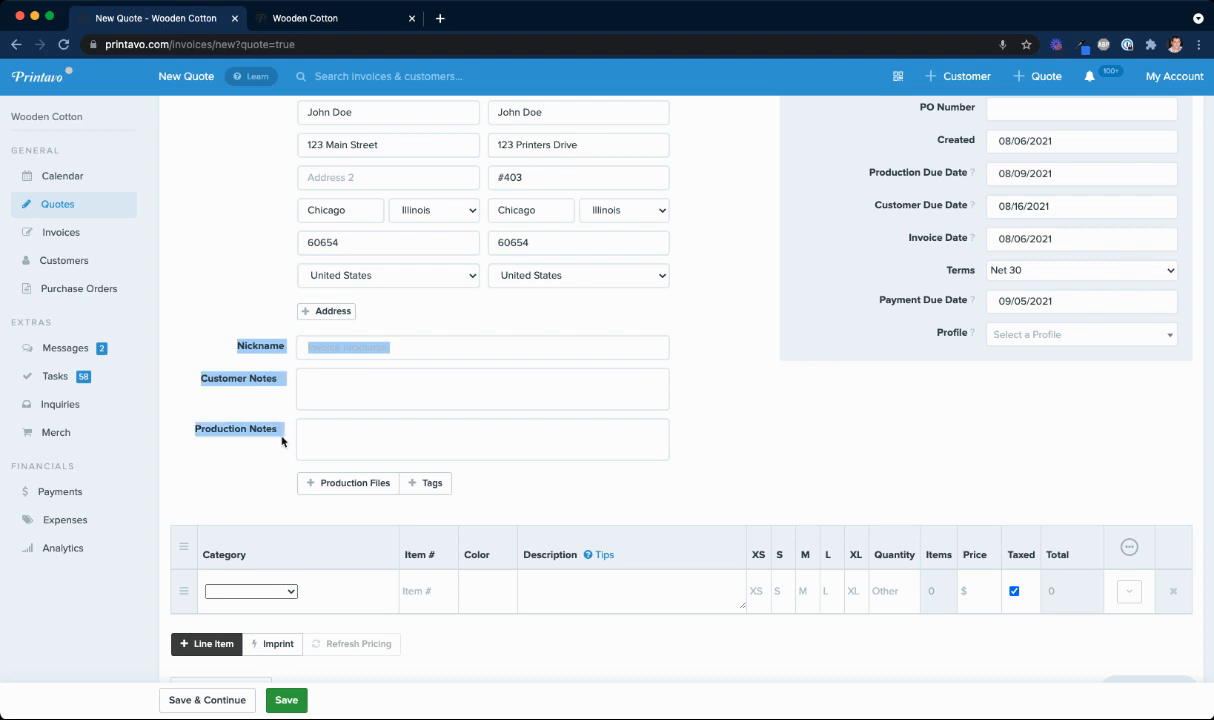
click(427, 352)
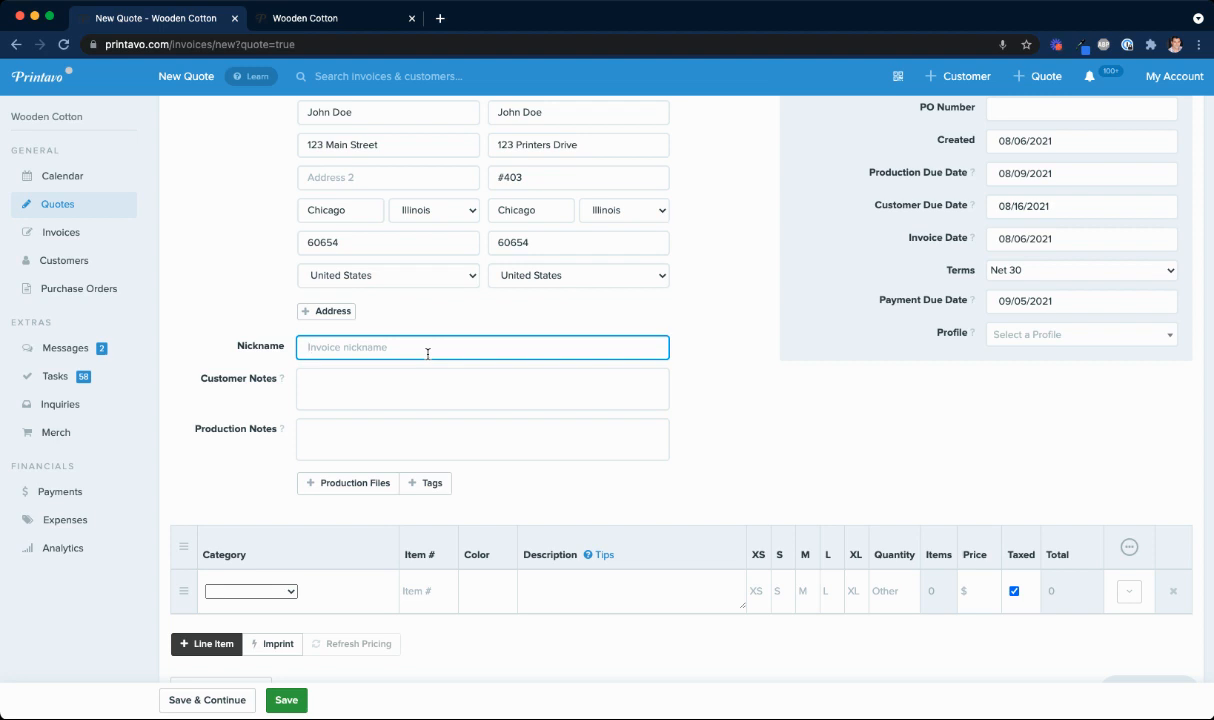
text(Company Picnic Polos)
- Enter "Public-facing" as the quote's customer notes
drag(200, 377, 275, 391)
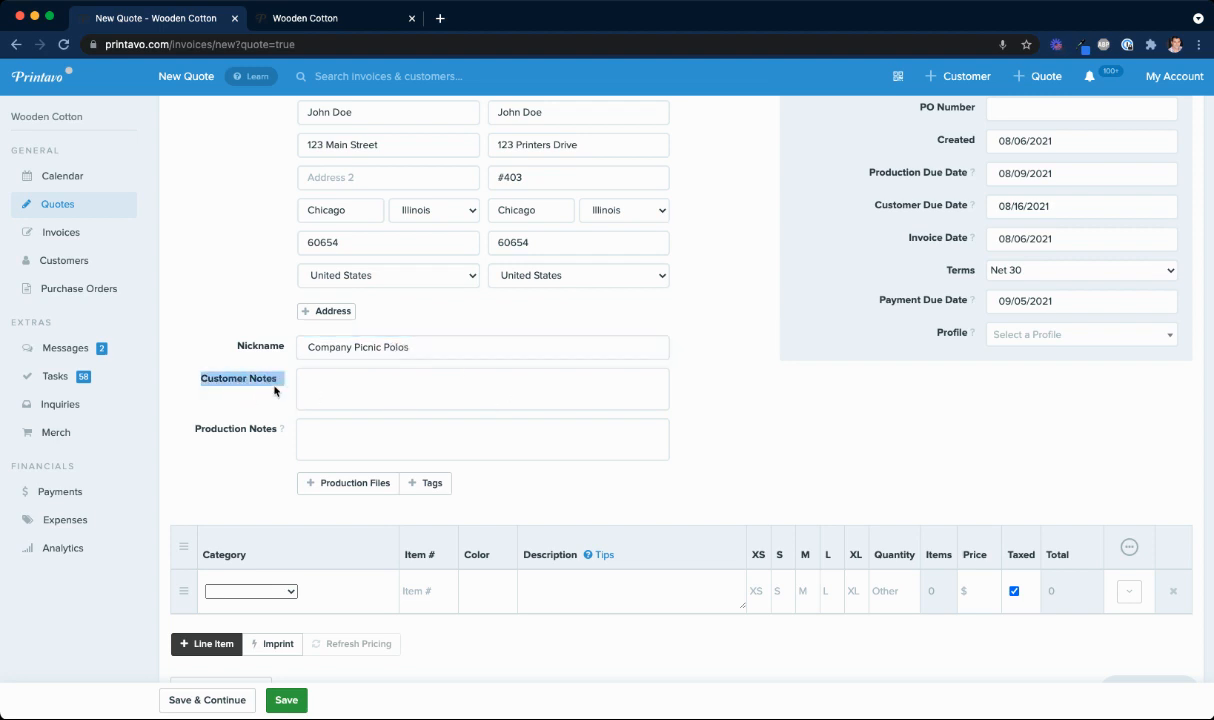
click(325, 379)
text(Pu)
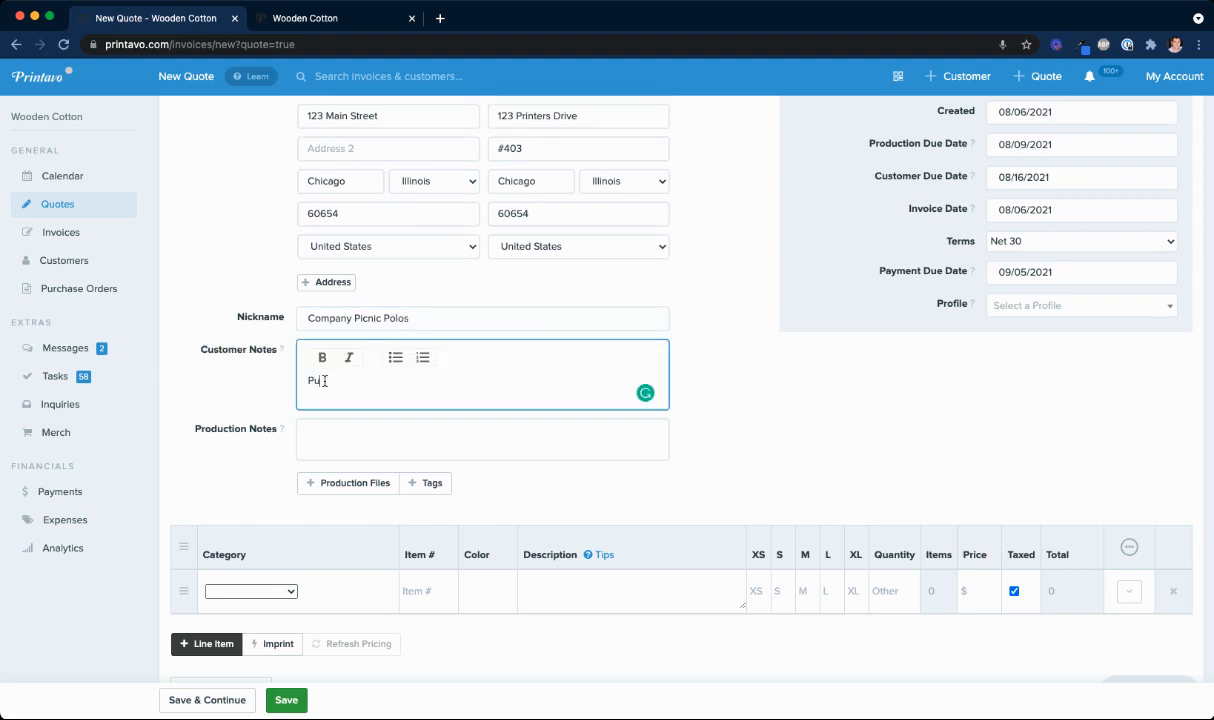
text(blic-facing)
drag(385, 382, 283, 390)
- Enter "Internal notes" as the quote's production notes
click(239, 431)
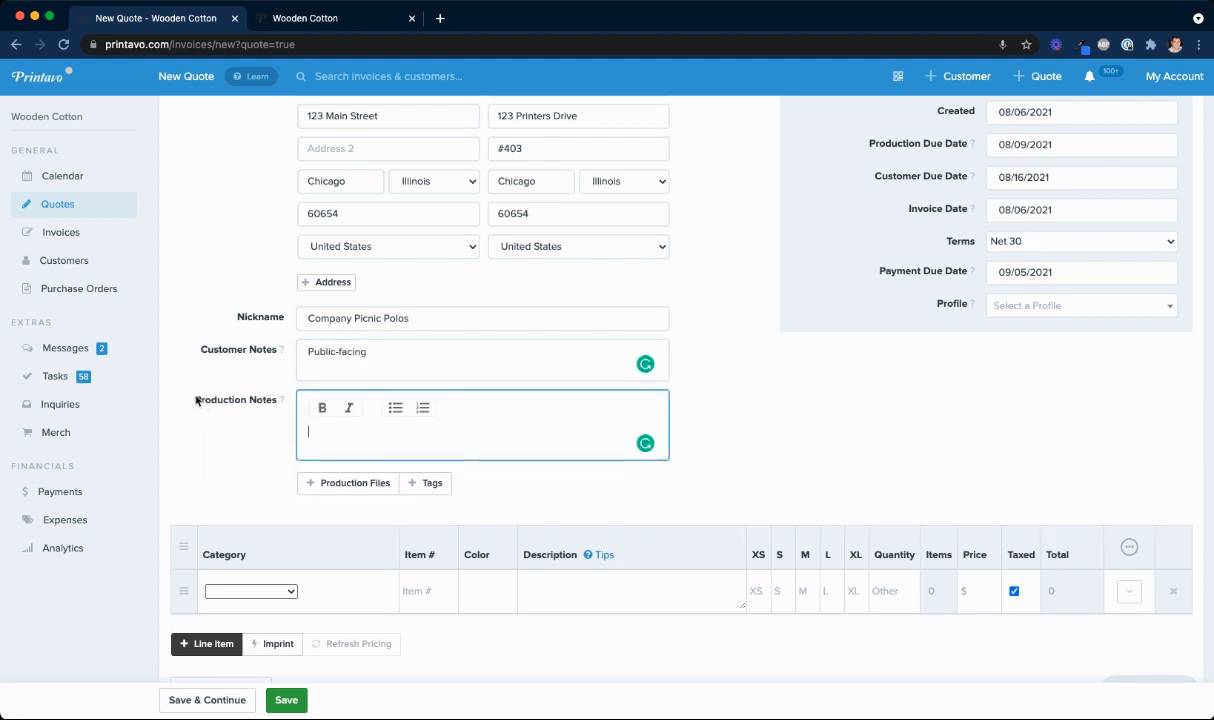
drag(193, 399, 242, 407)
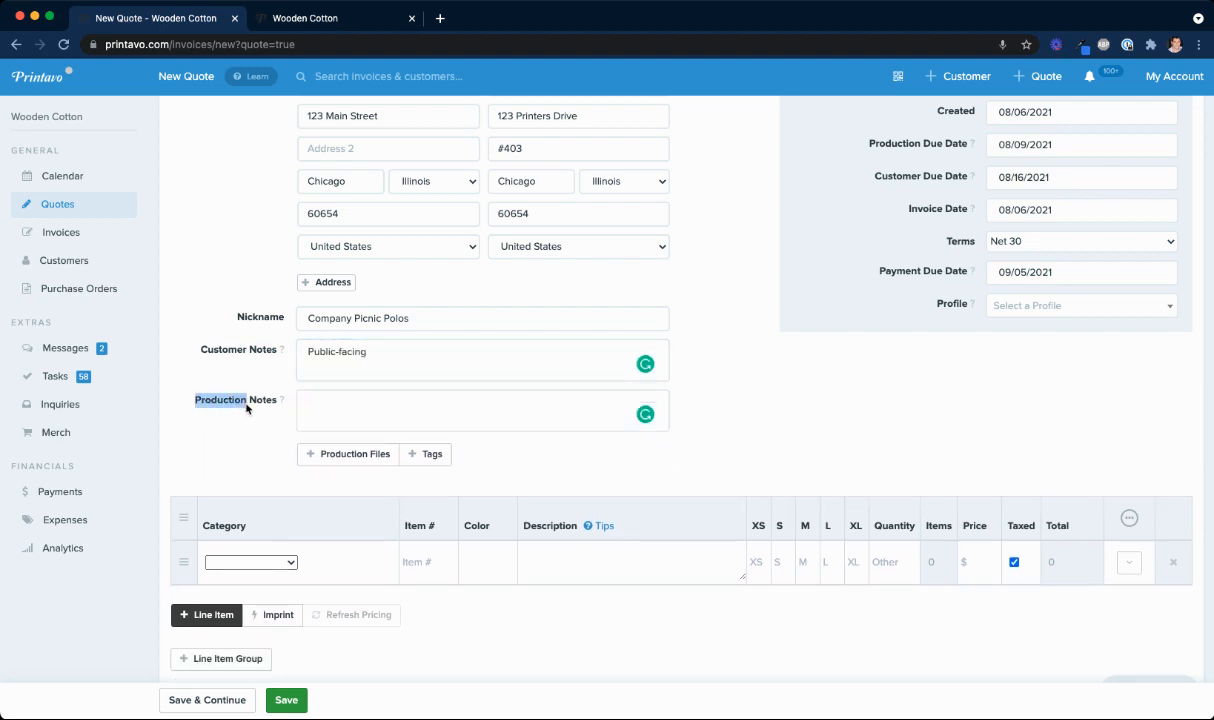
click(315, 414)
text(In)
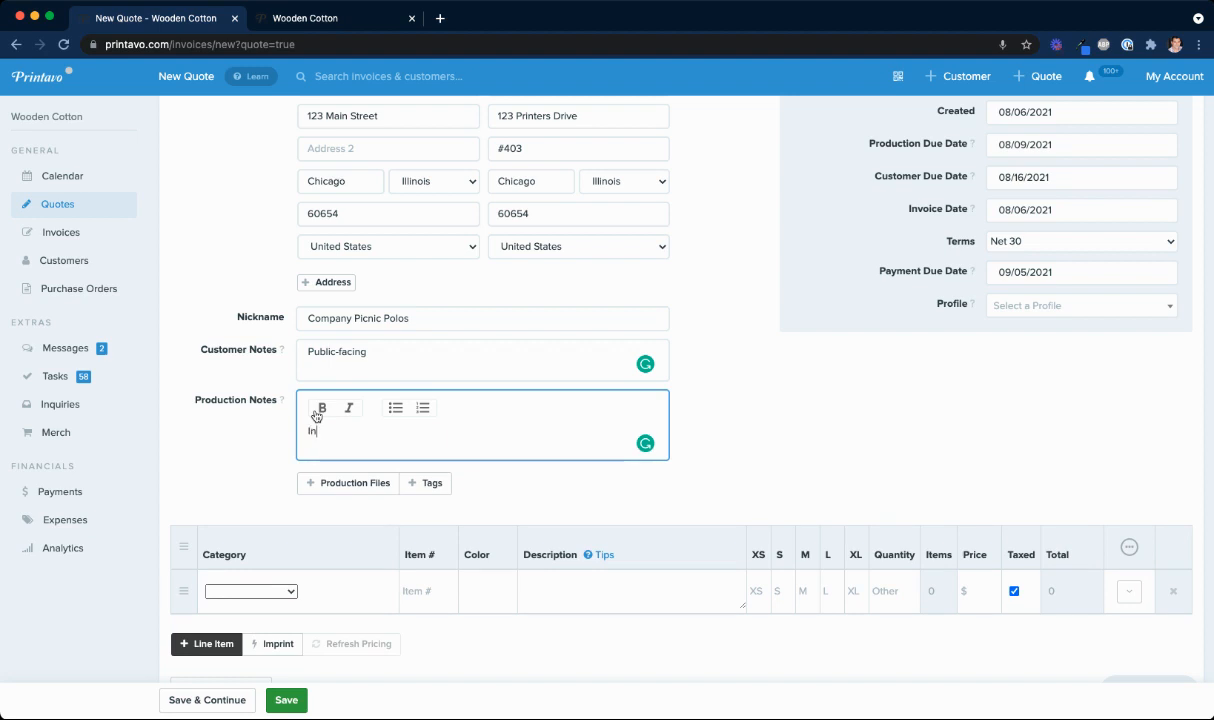
text(ternal notes)
click(800, 428)
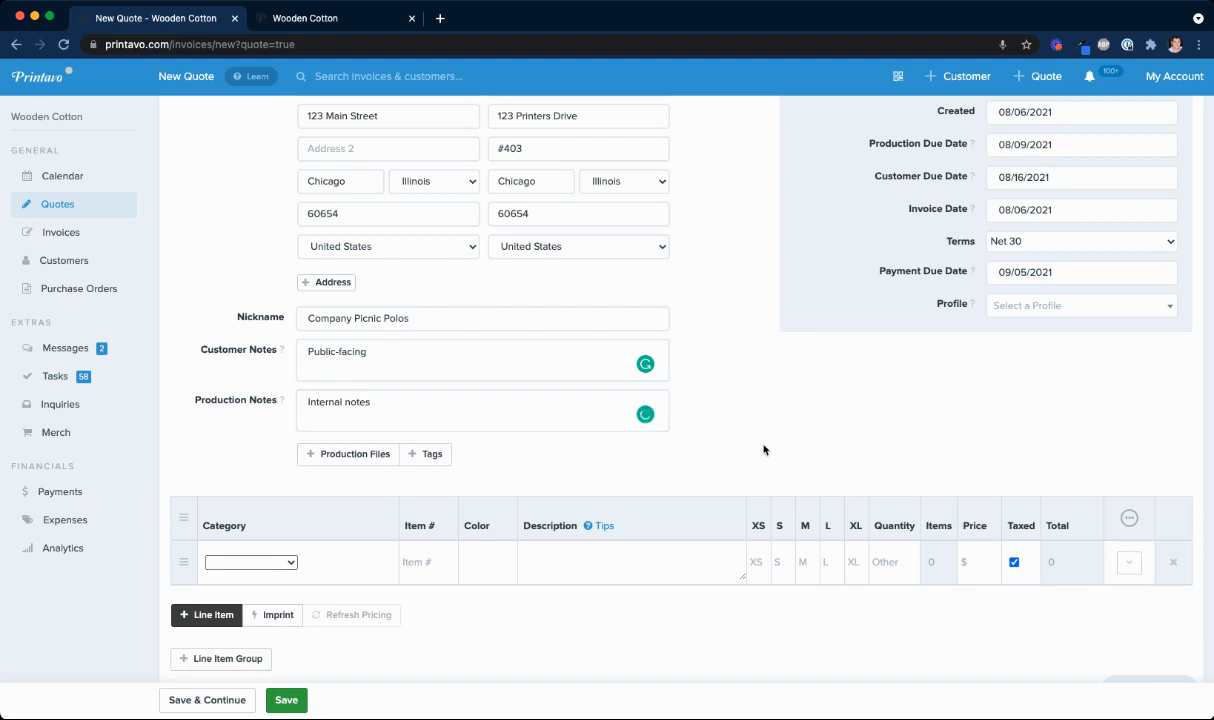
drag(180, 398, 258, 411)
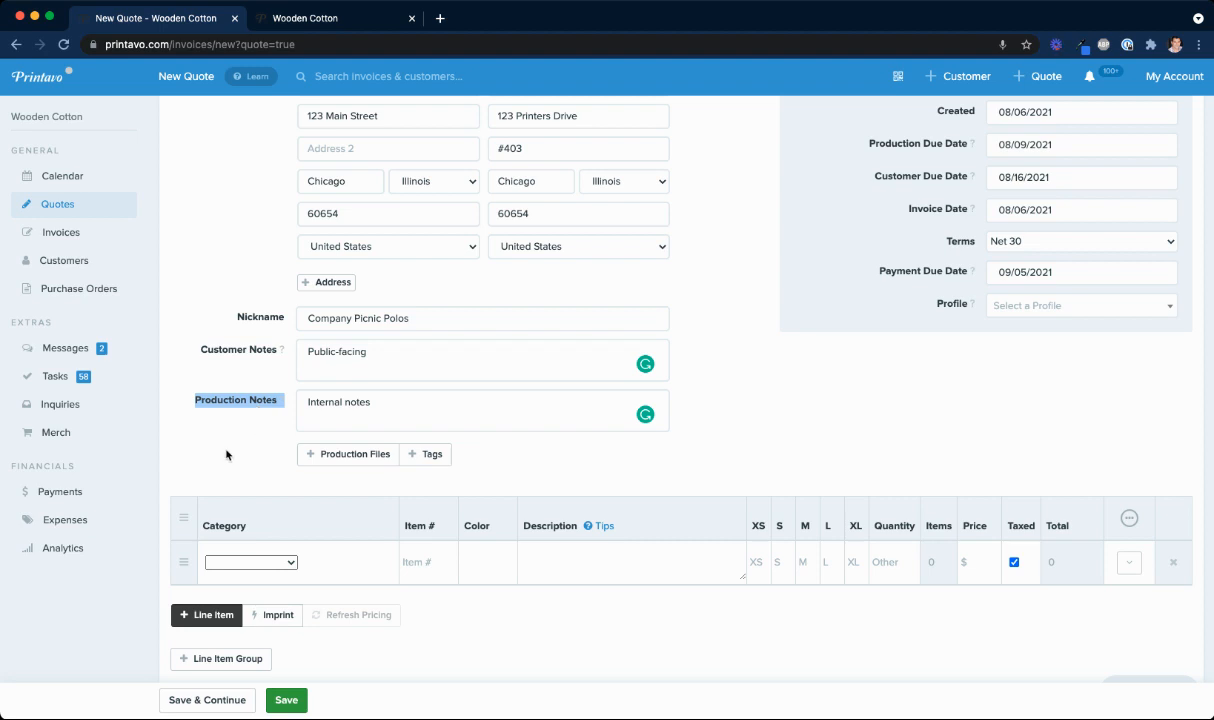
click(193, 440)
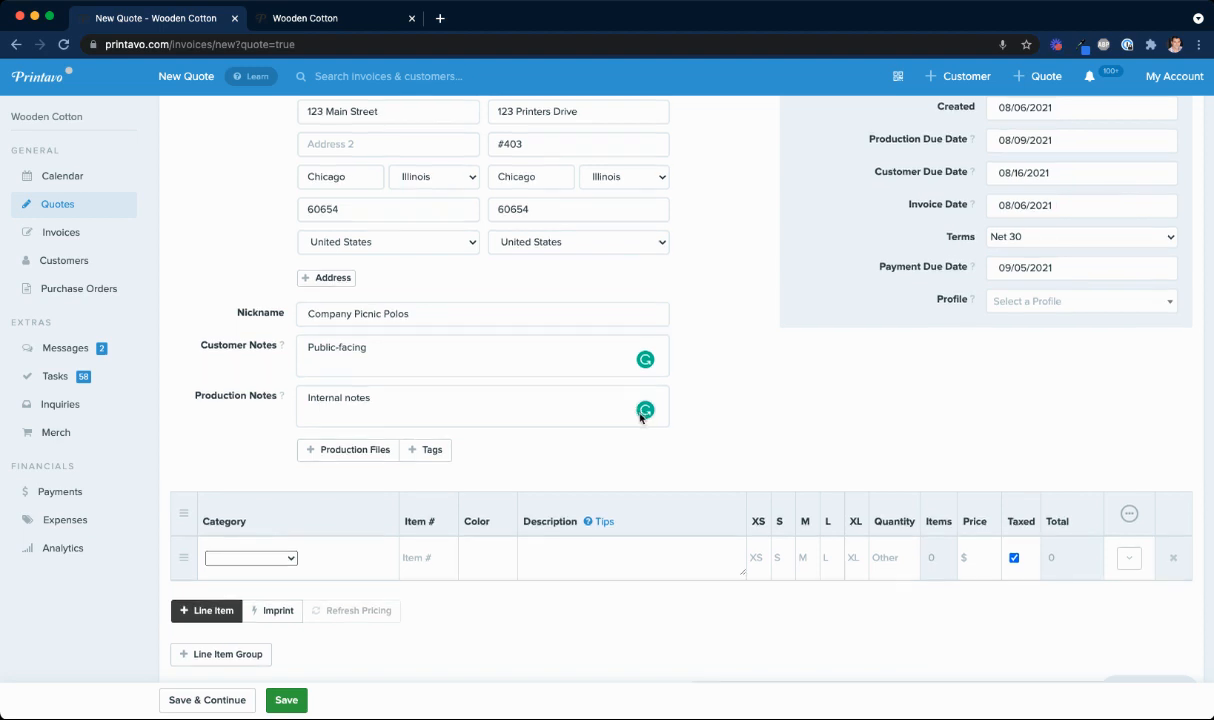
- Add a second line item to the quote, and try out an additional line item group before removing it
scroll(639, 413, down, 3)
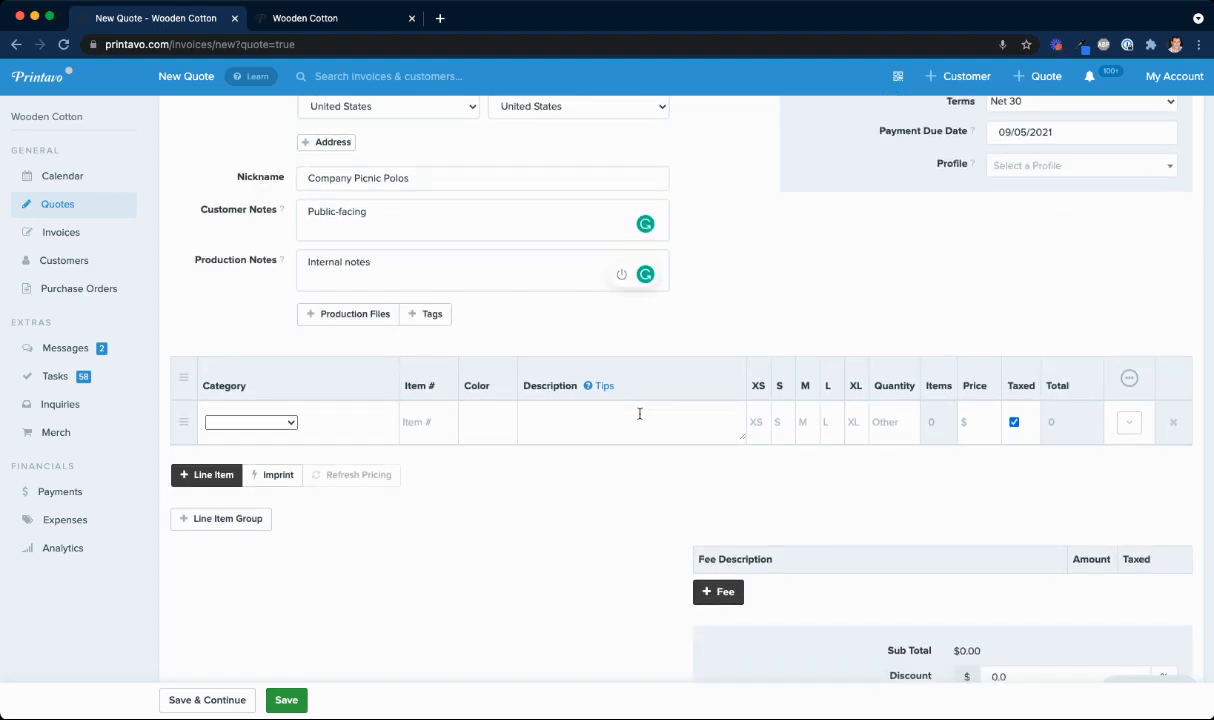
scroll(639, 413, down, 1)
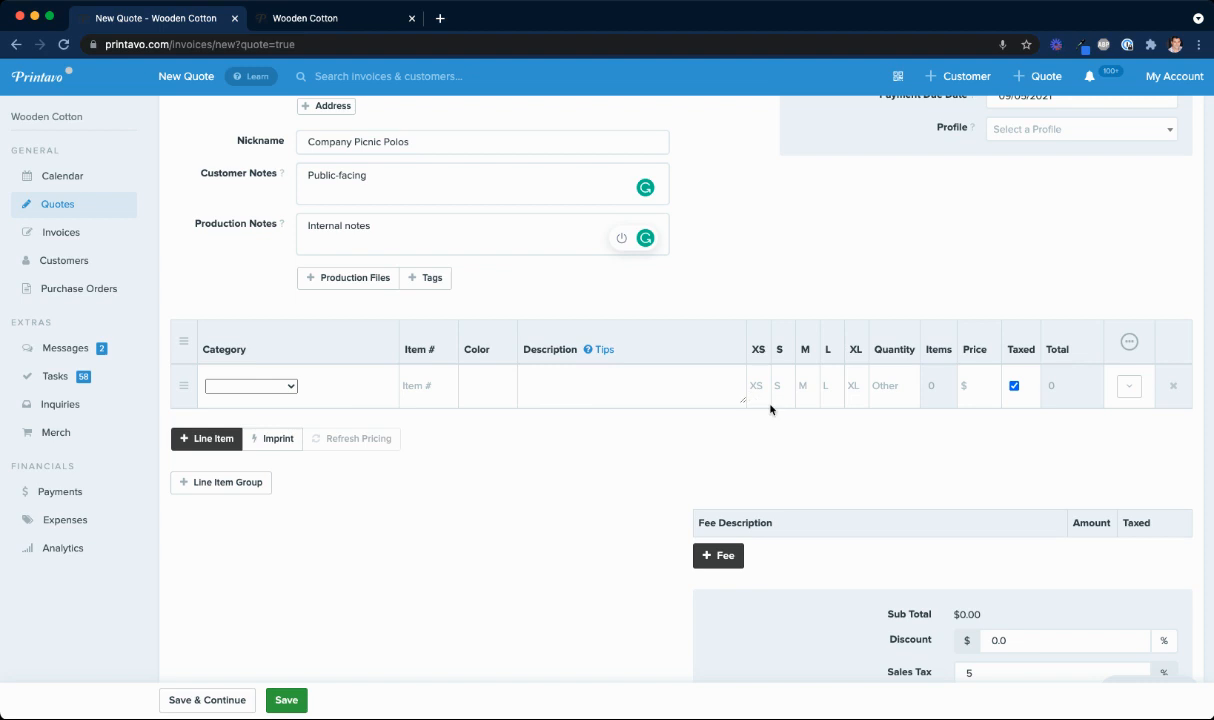
click(210, 439)
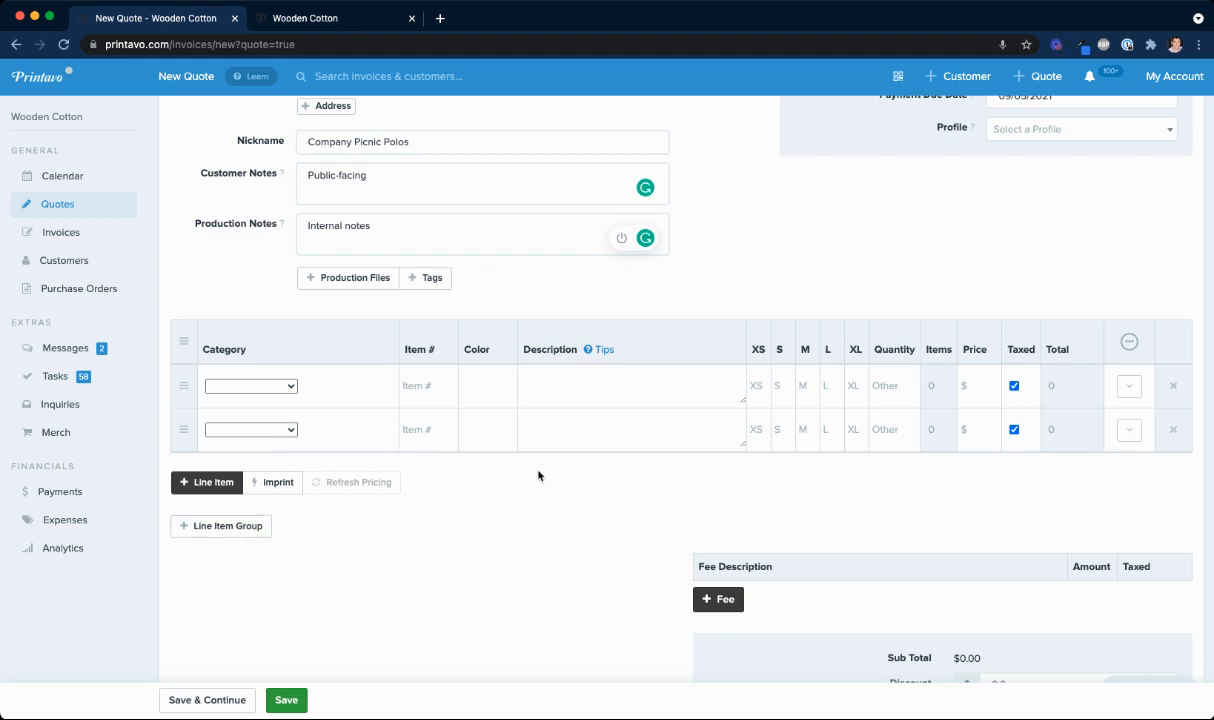
click(228, 526)
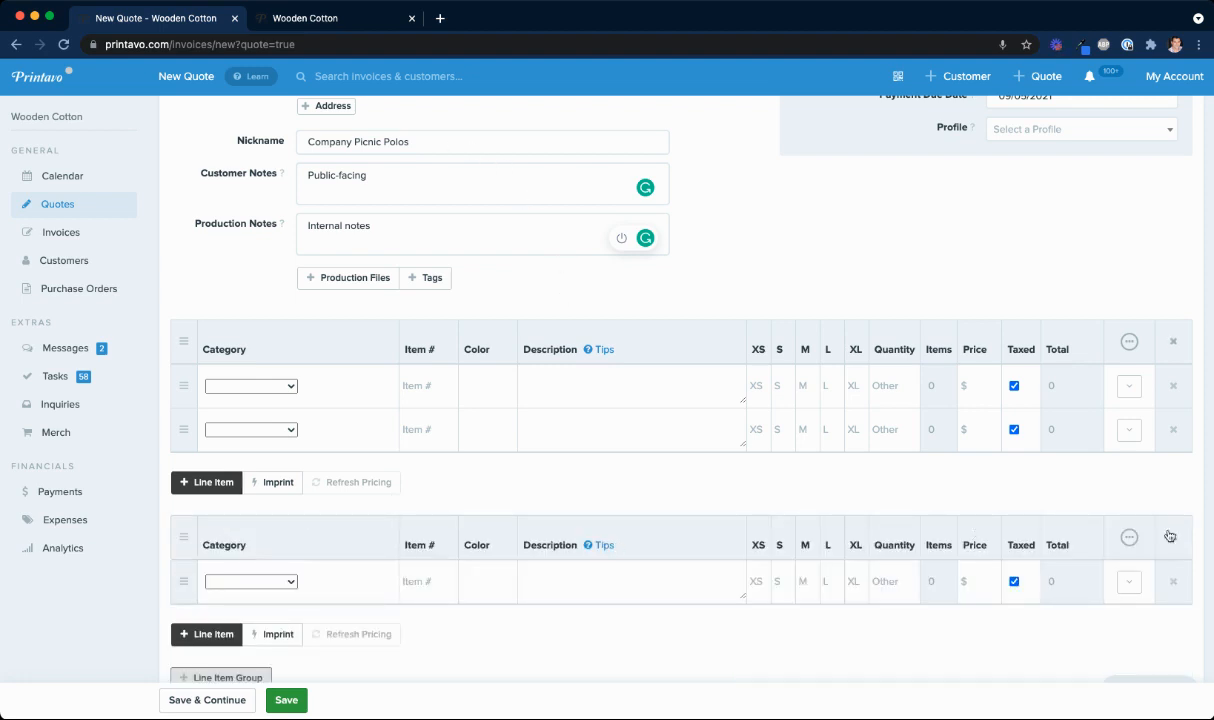
scroll(773, 548, down, 1)
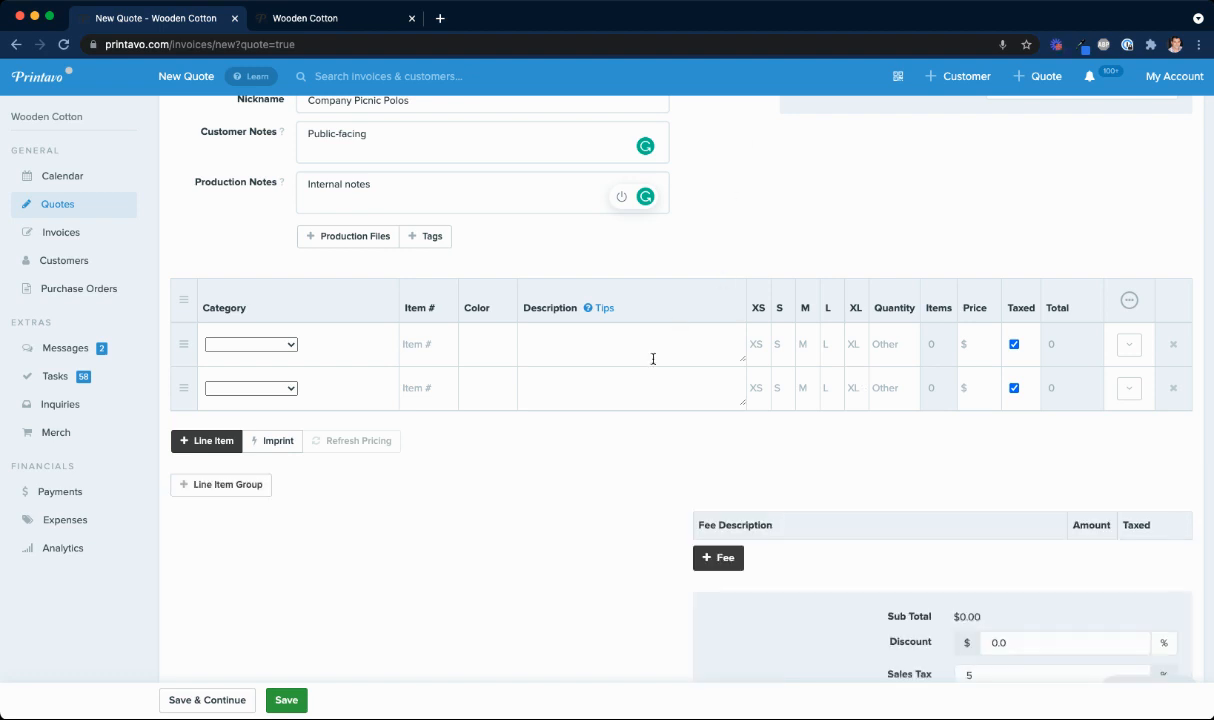
- Enter "5017 purple" as the first line item's description to look up matching catalog products
click(632, 342)
text(5017 purple)
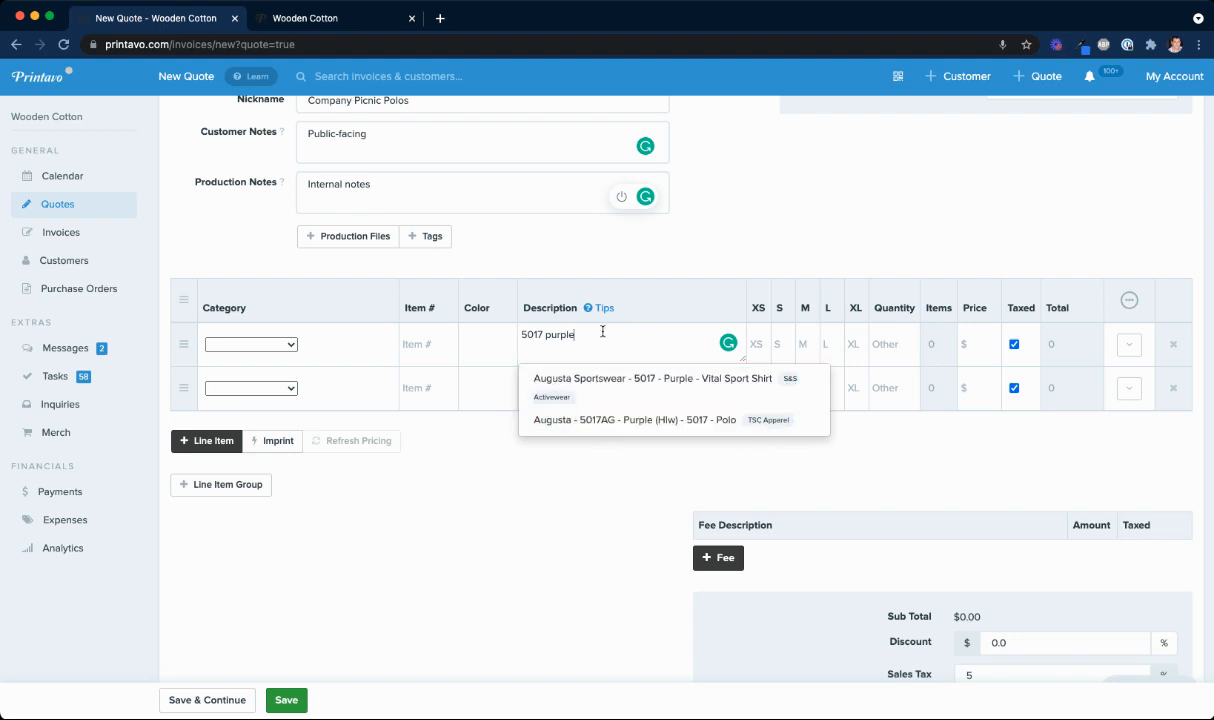
drag(576, 335, 518, 334)
- Examine the Product Catalogs section of the account settings in the separate browser tab, including the supplier options
click(1176, 82)
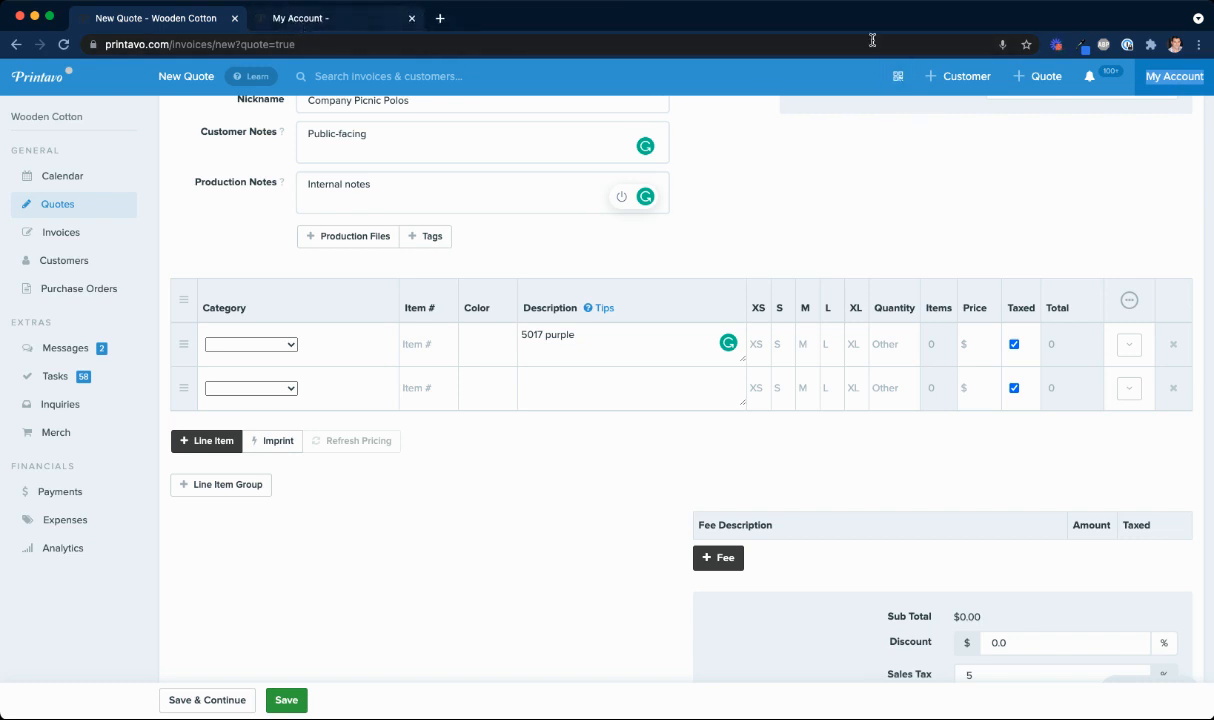
click(343, 21)
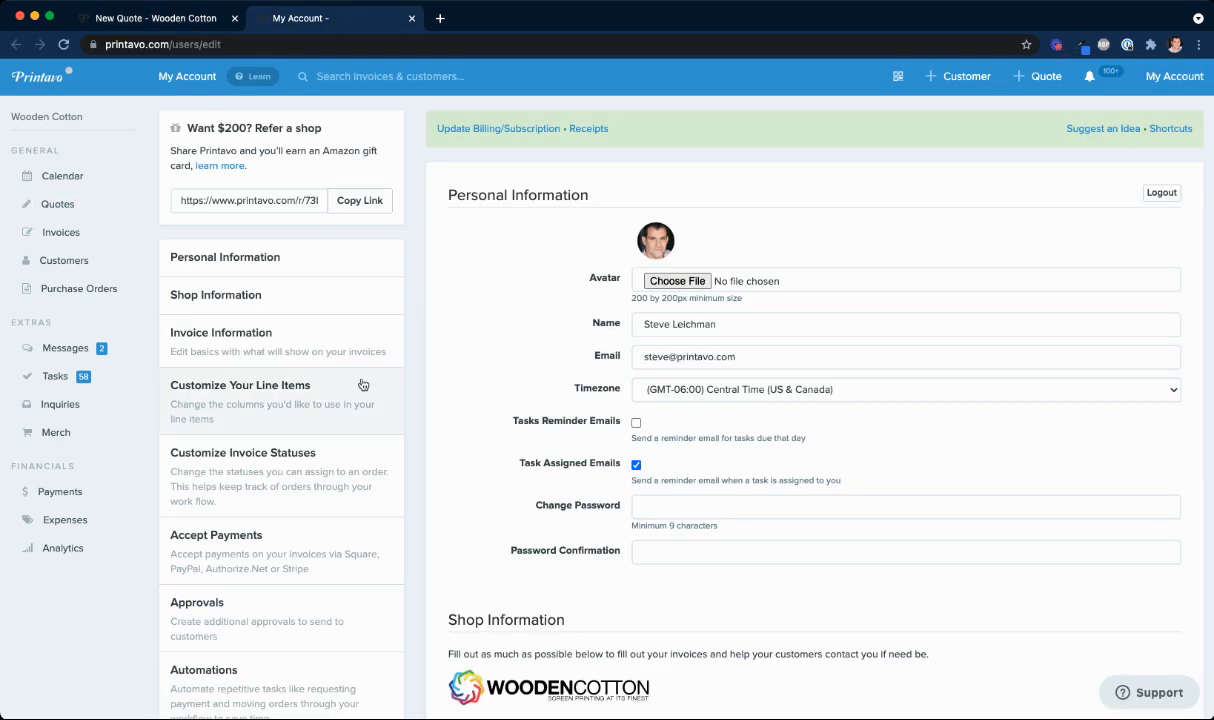
scroll(362, 385, down, 6)
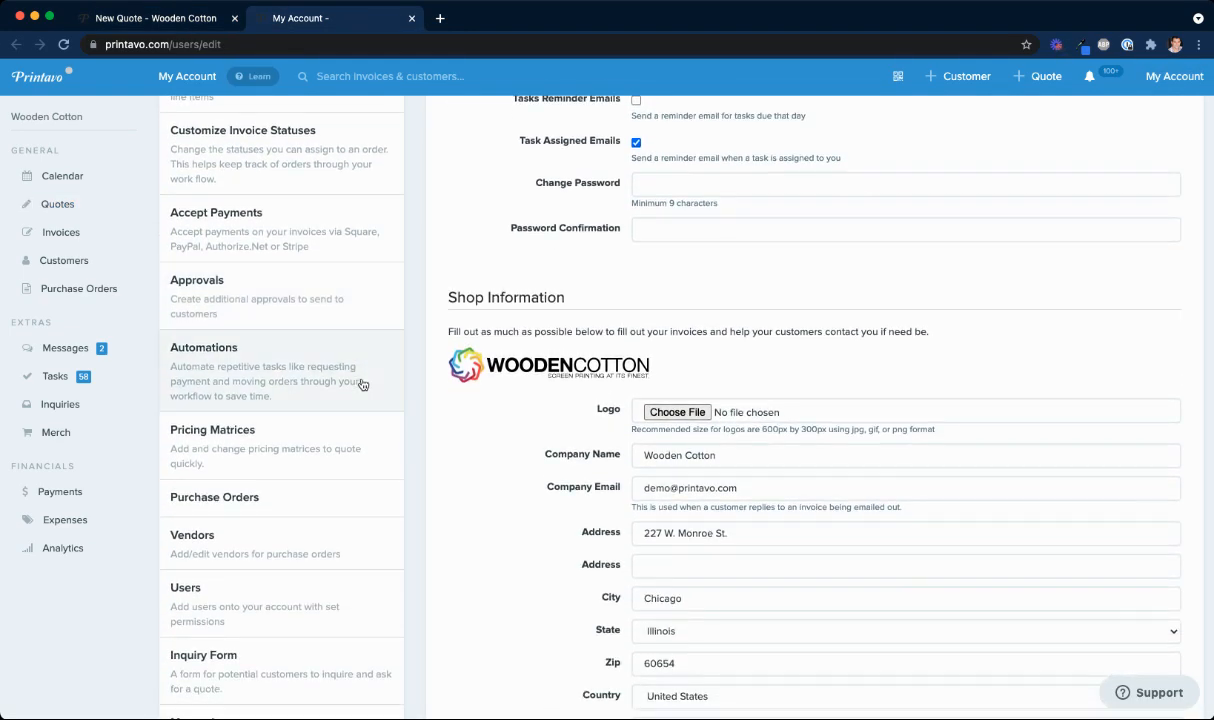
scroll(362, 385, down, 3)
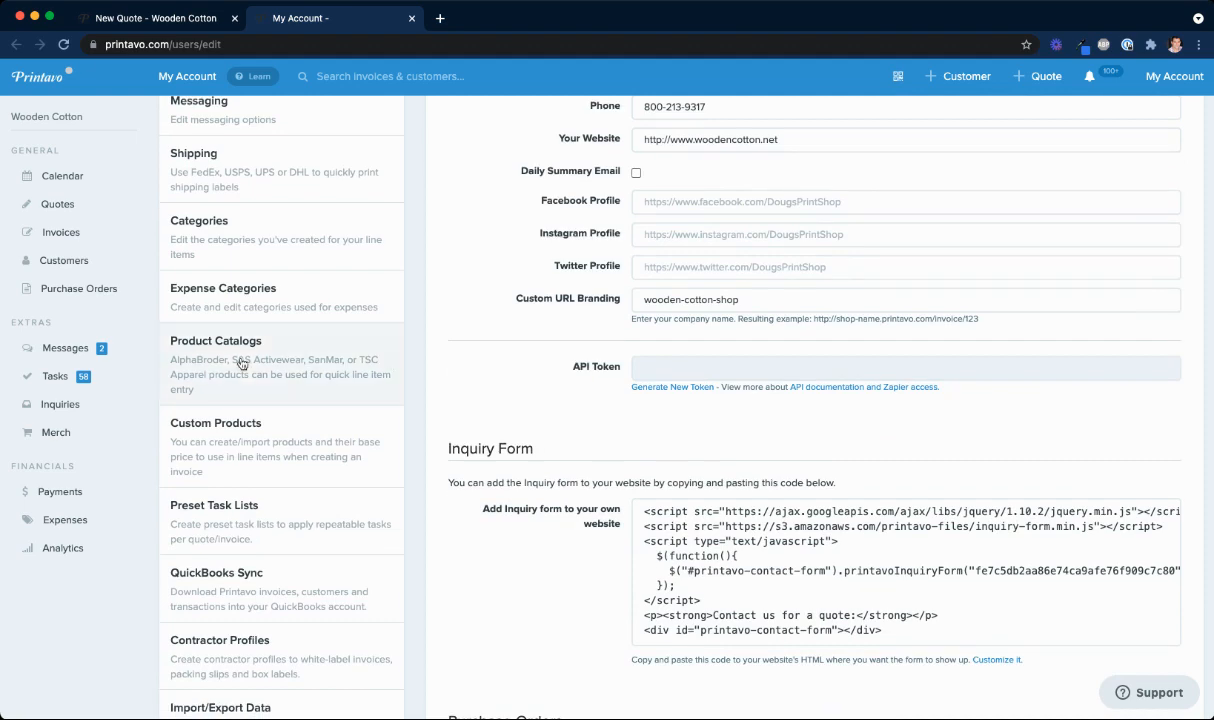
click(243, 335)
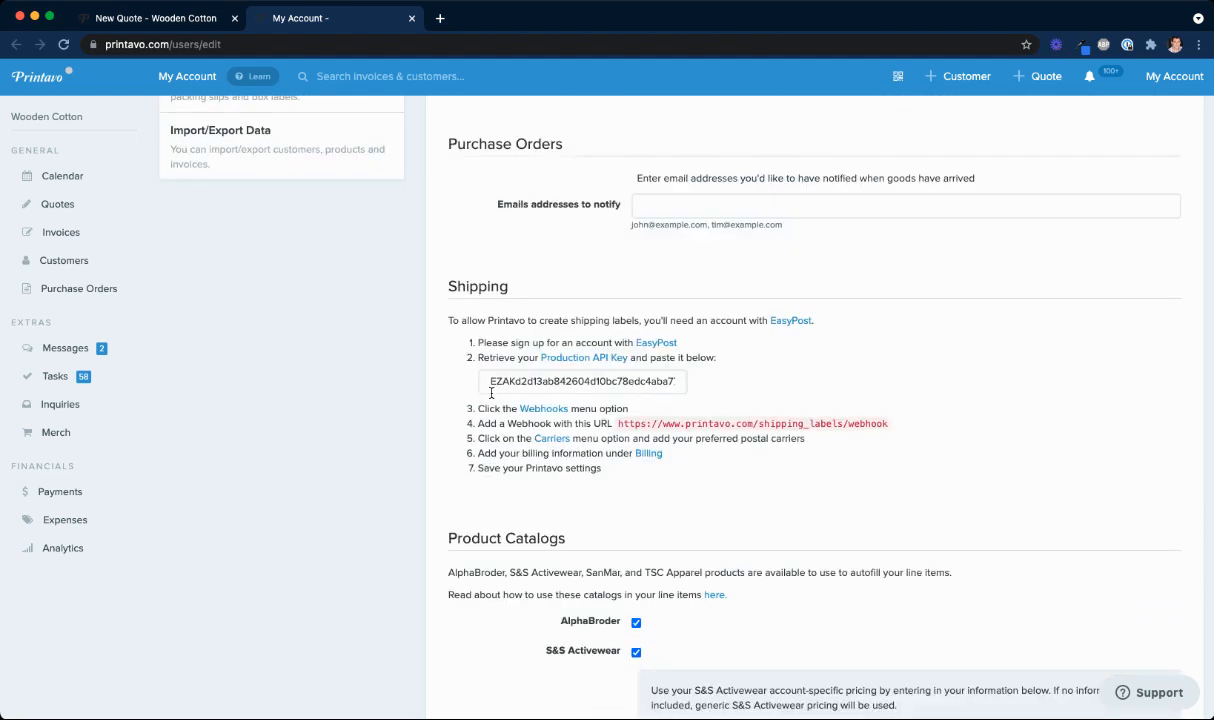
drag(447, 420, 591, 425)
scroll(694, 352, down, 3)
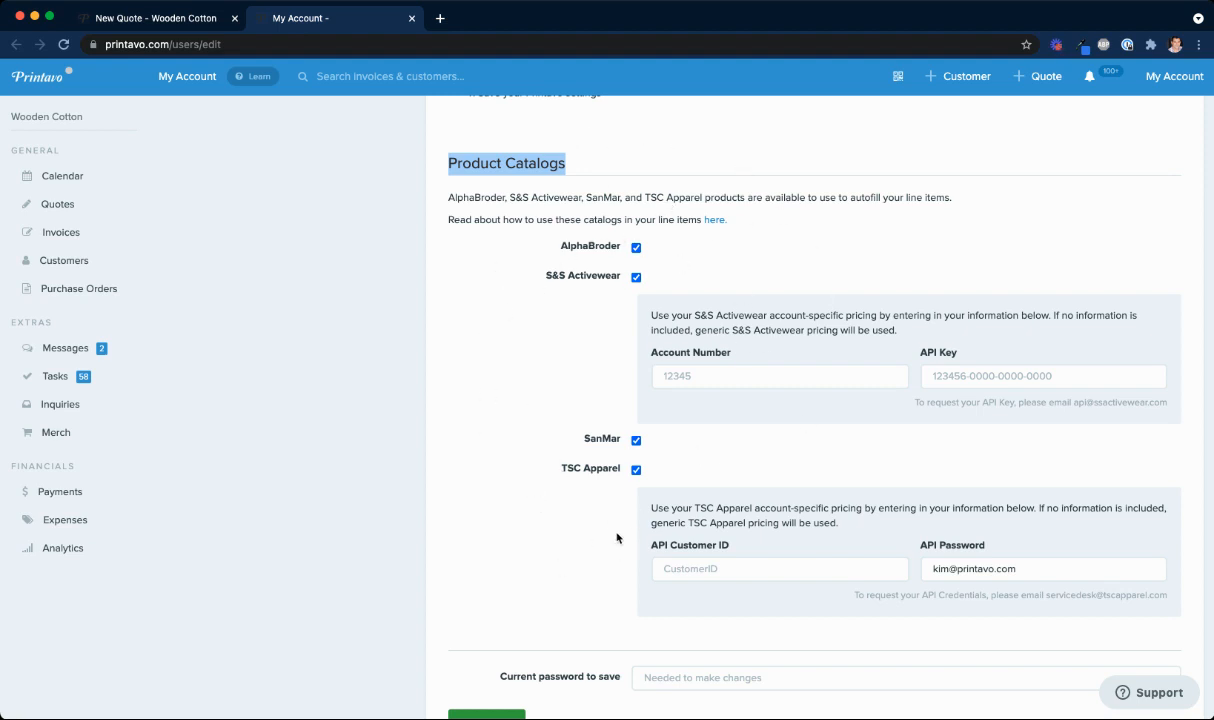
scroll(487, 510, up, 3)
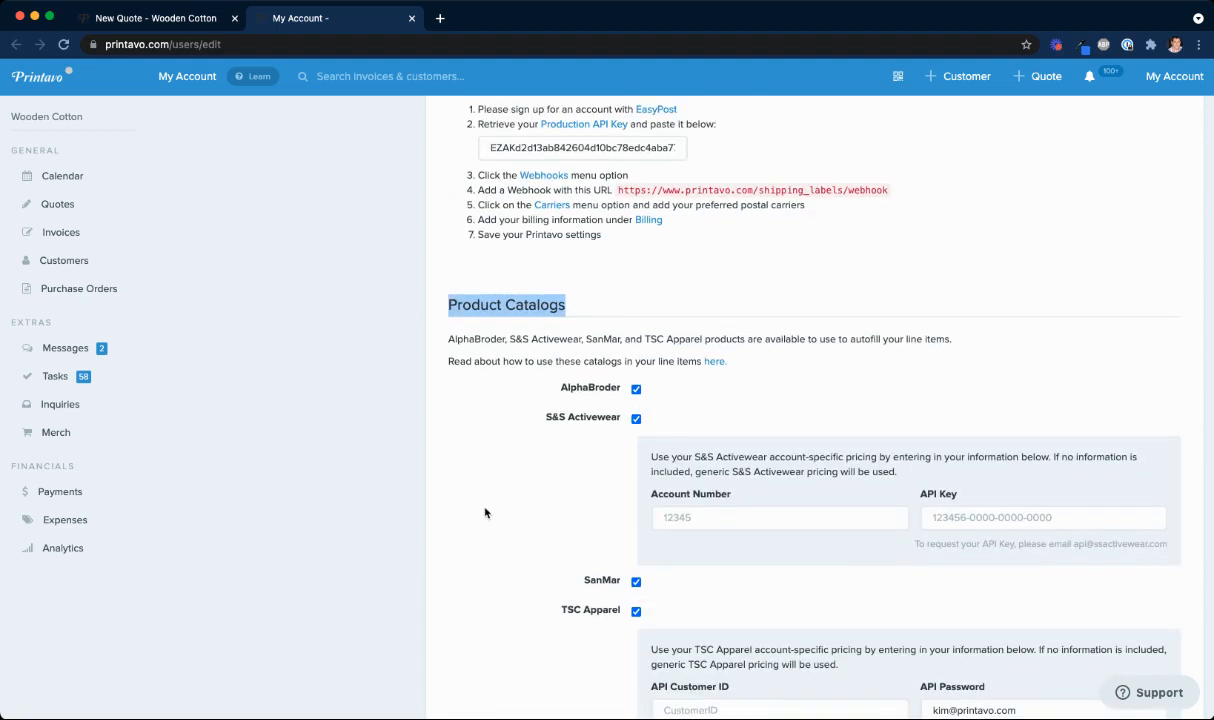
- Review the supplier options under Product Catalogs and the Custom Products list in the account settings tab
click(142, 22)
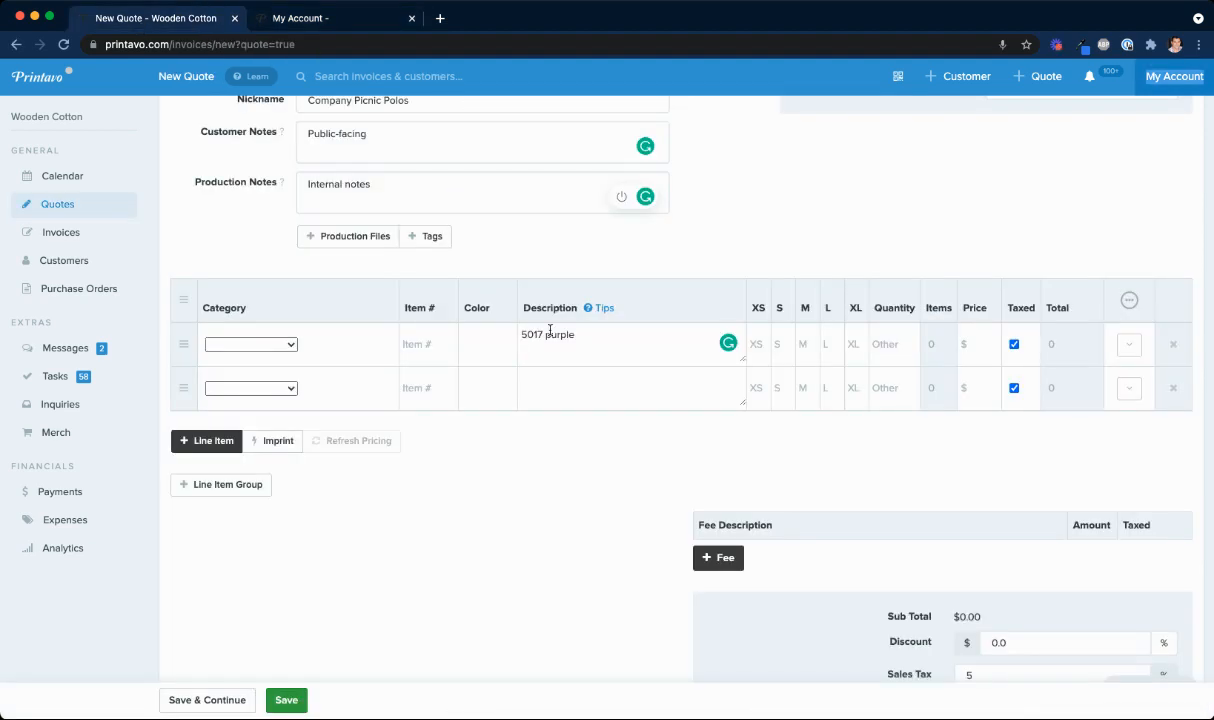
click(323, 22)
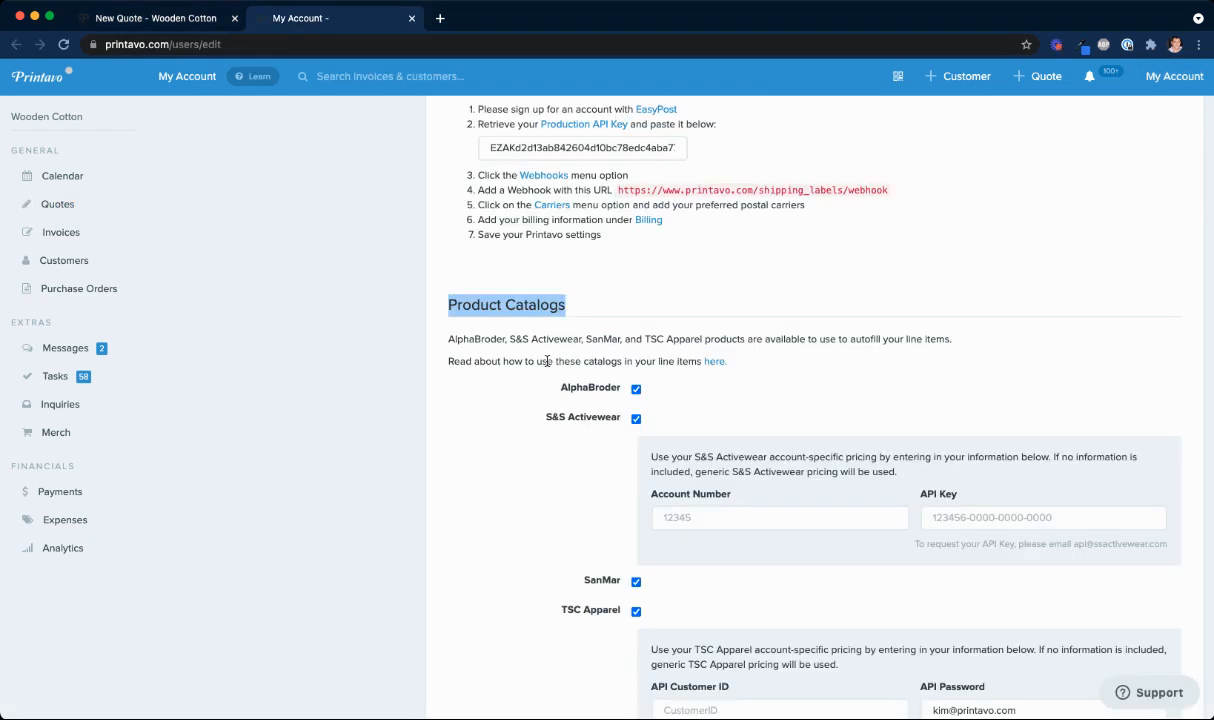
scroll(518, 343, down, 3)
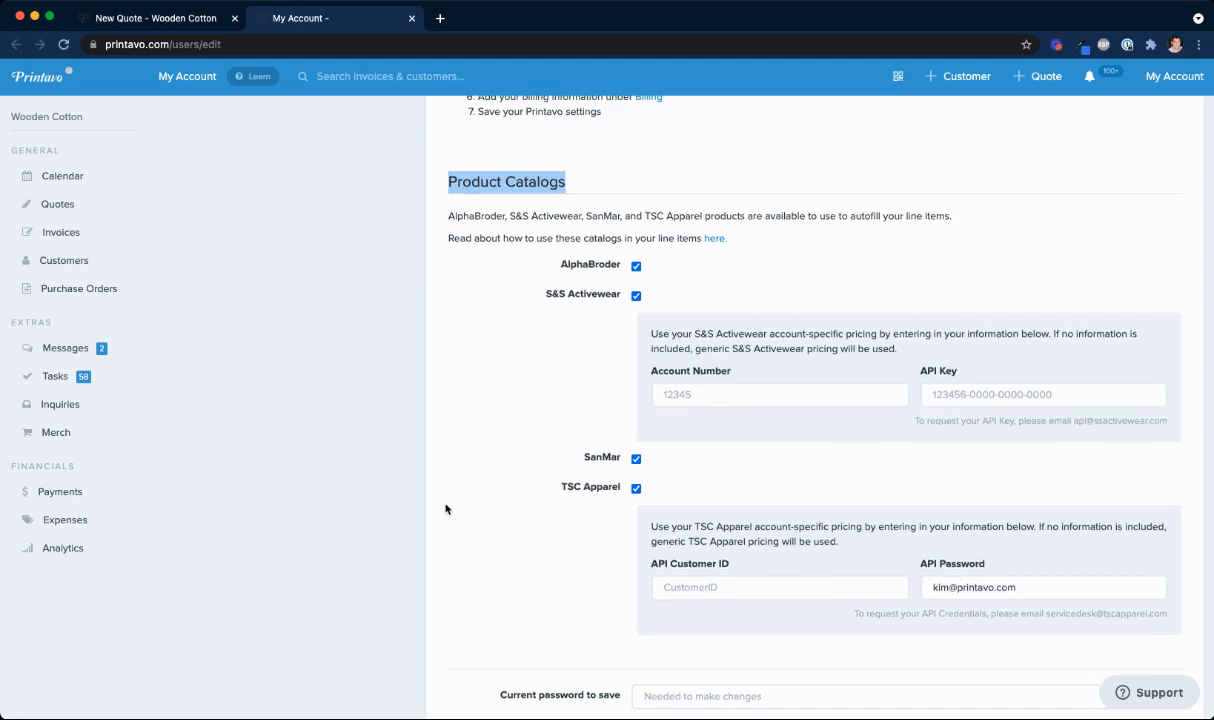
scroll(446, 509, up, 10)
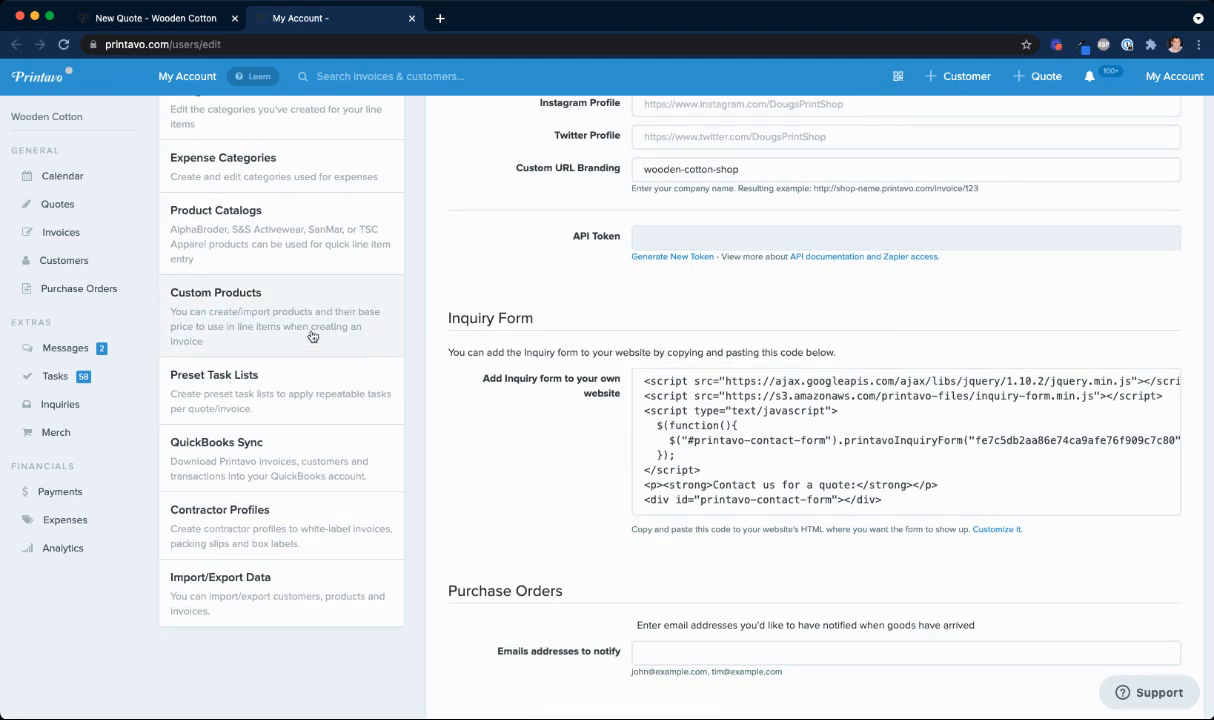
click(246, 313)
scroll(412, 247, down, 5)
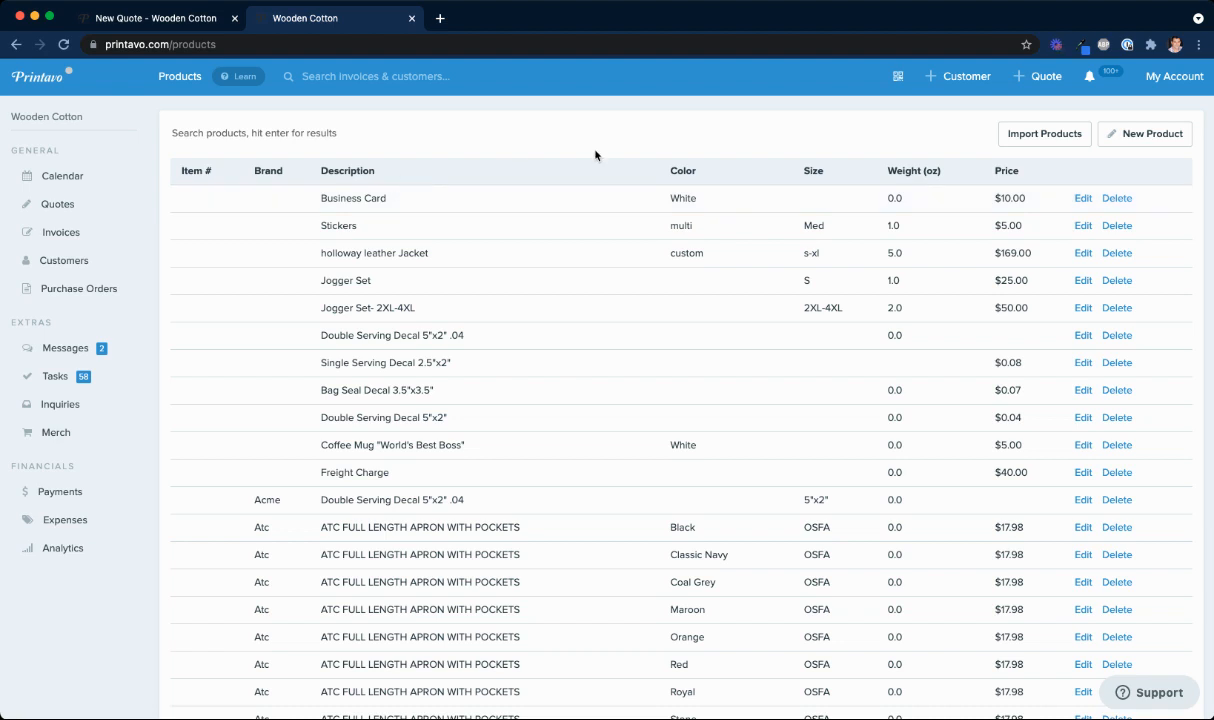
- Return to the new quote and search the catalogs for "purple polo" from the first line item's description
click(197, 28)
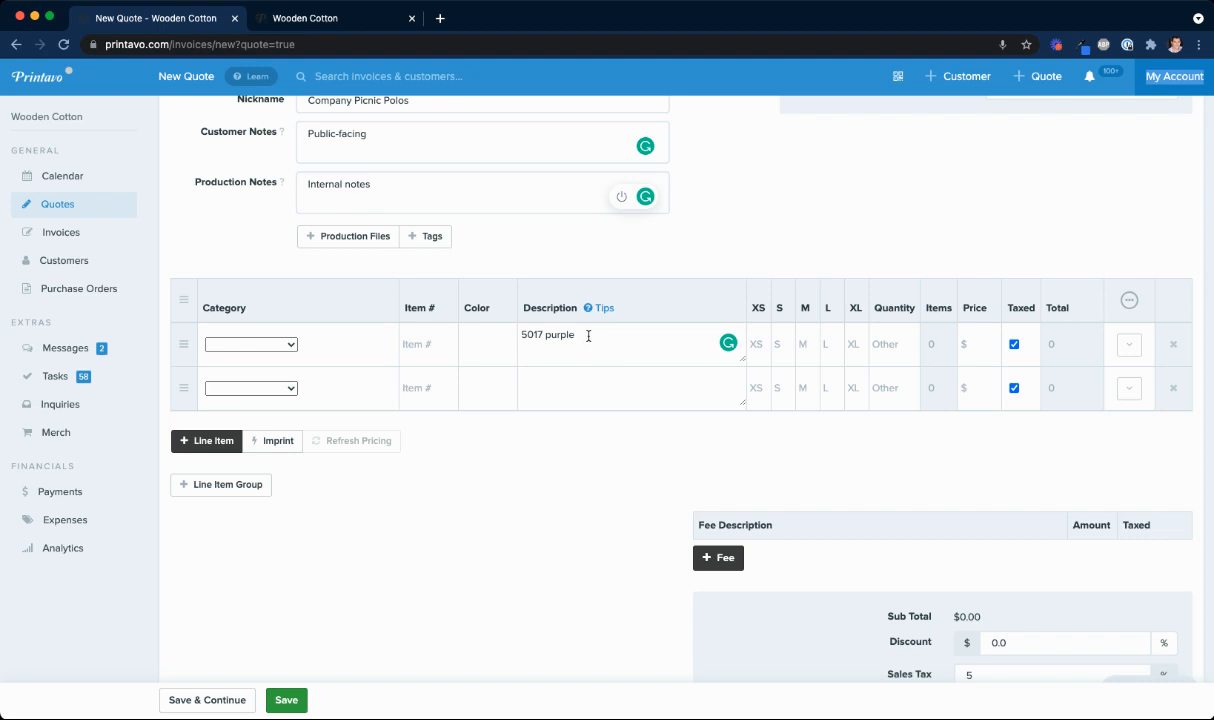
drag(586, 335, 524, 334)
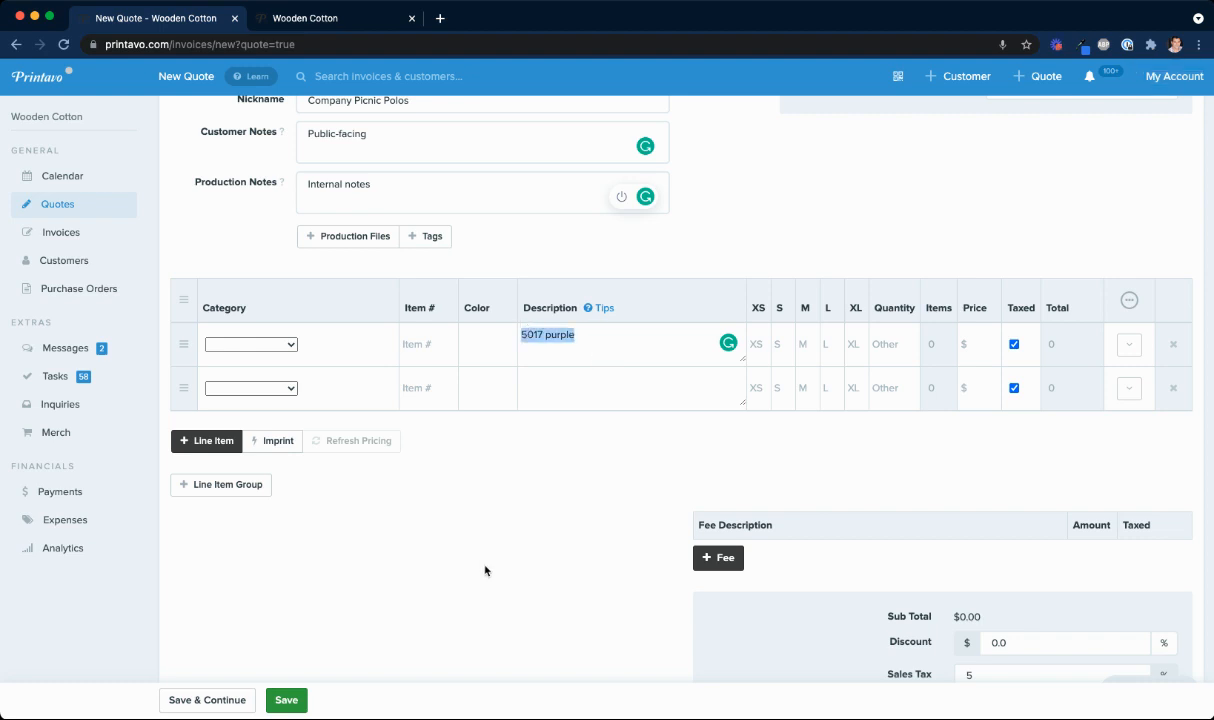
text(purple polo)
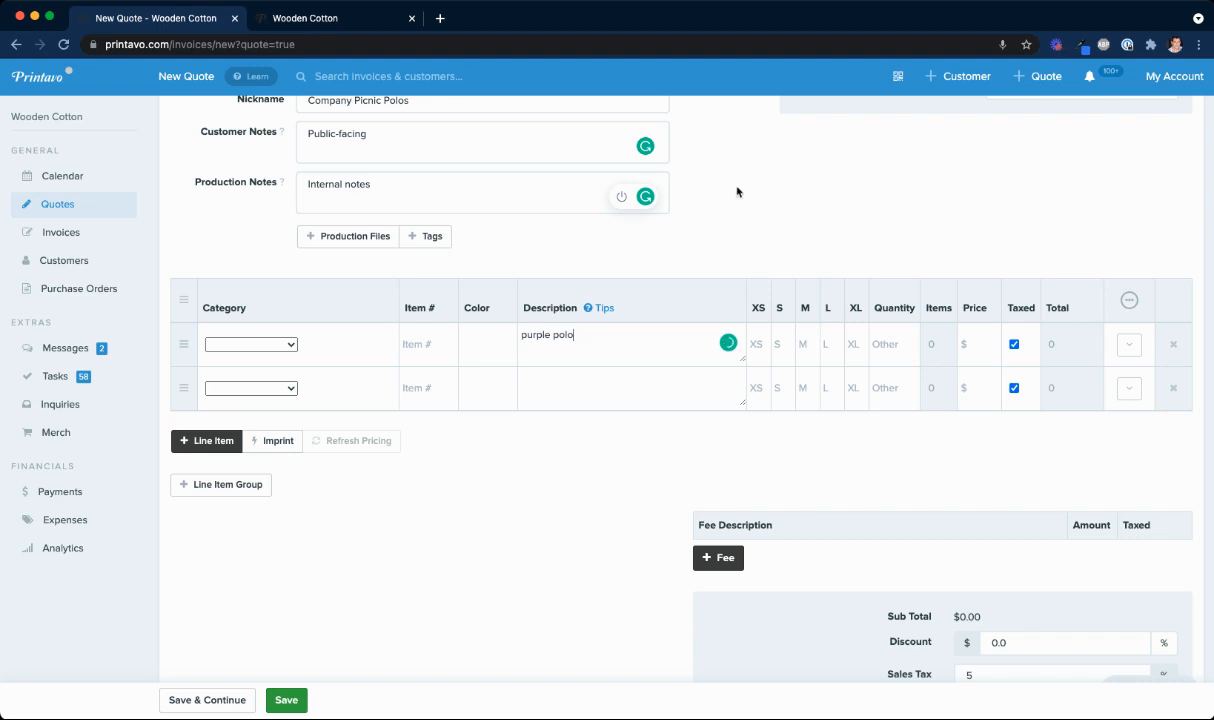
- Look up "5017 purple" in the first line item's description and fill the line with the Augusta Sportswear Vital Sport Shirt from S&S Activewear
drag(574, 335, 490, 336)
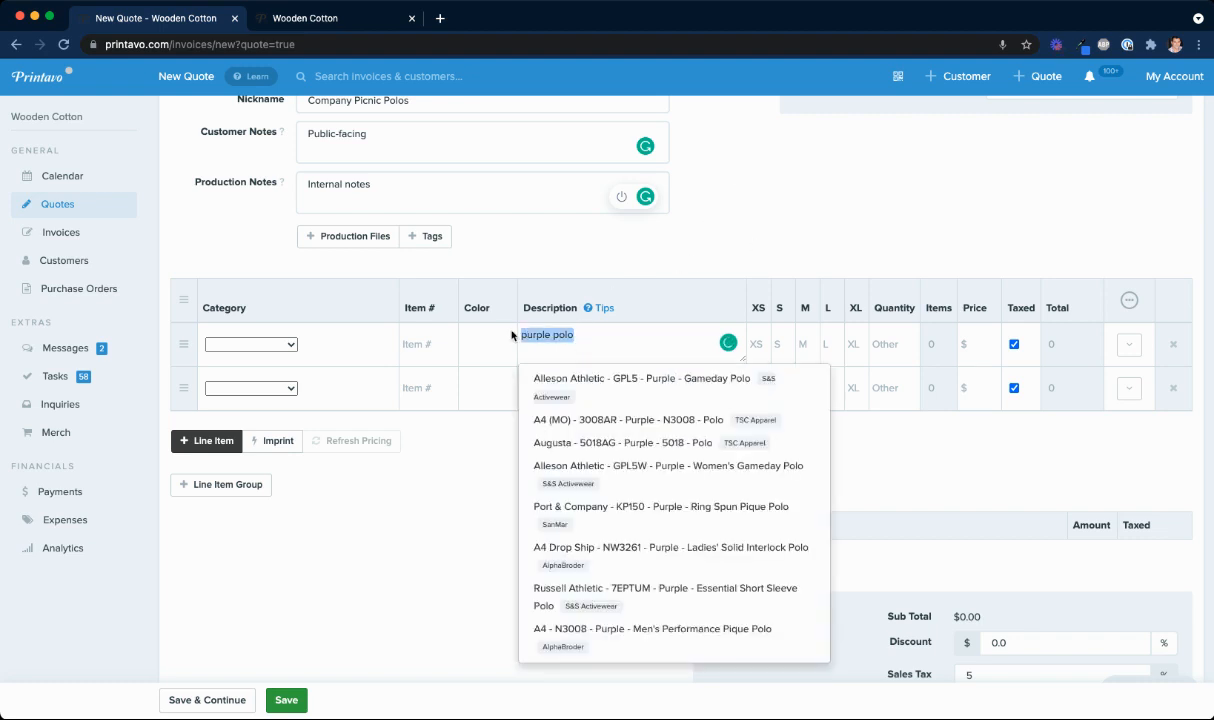
text(5017 purple)
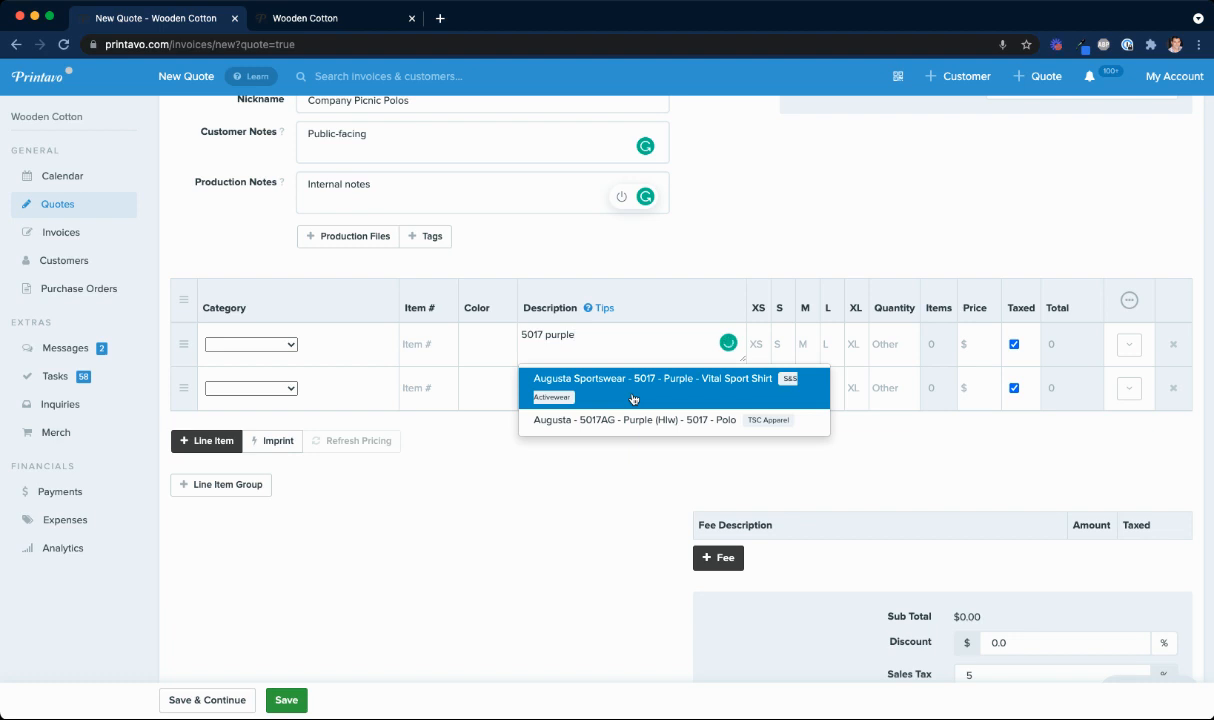
click(632, 399)
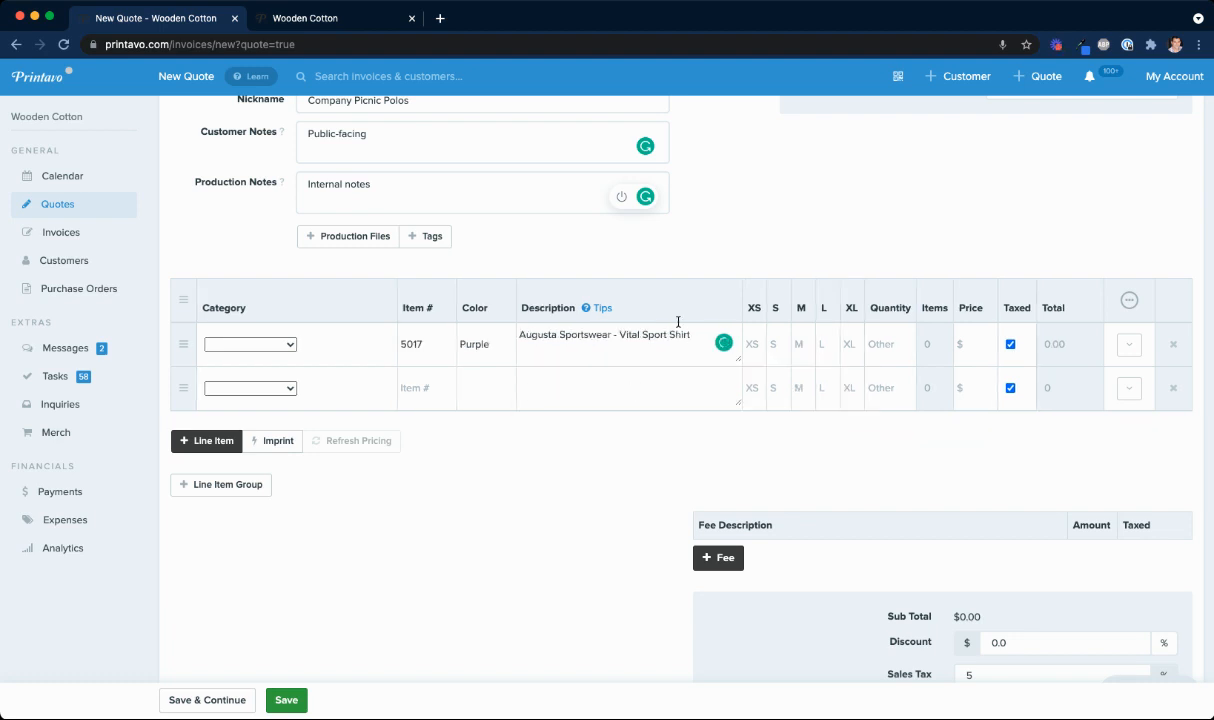
drag(692, 335, 513, 331)
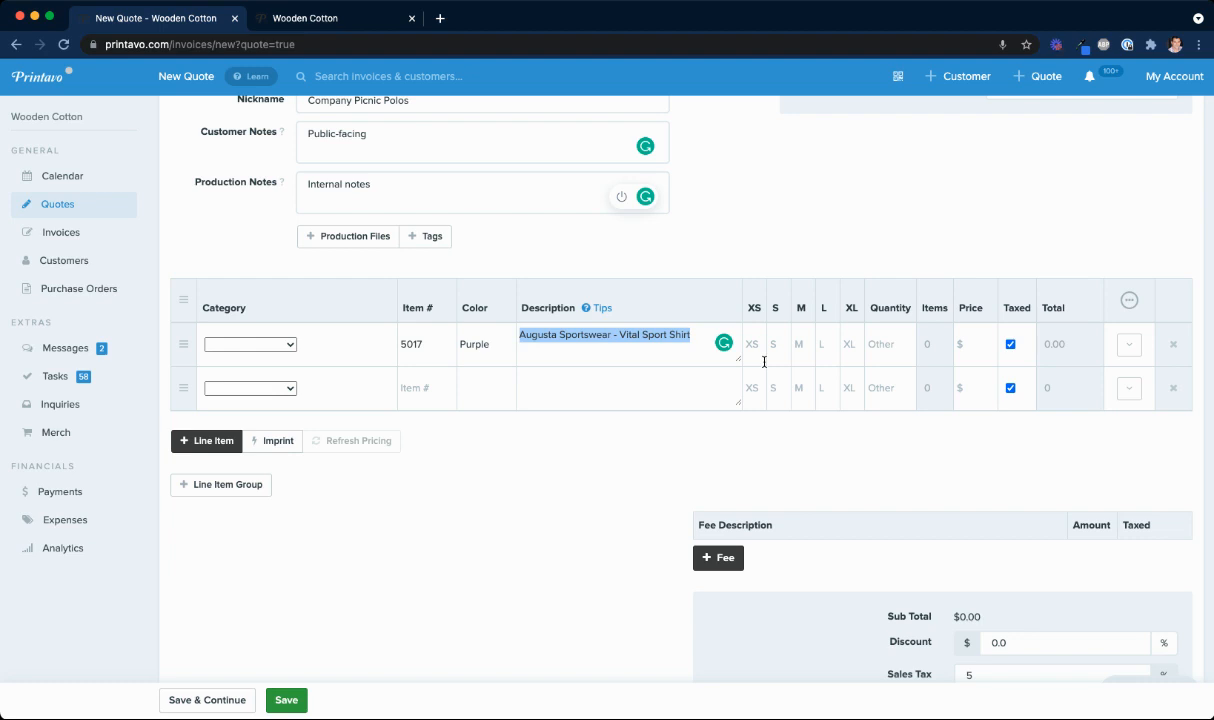
- Set the first line item's quantities to 12 each for S, M and L, and its price to 5
click(786, 335)
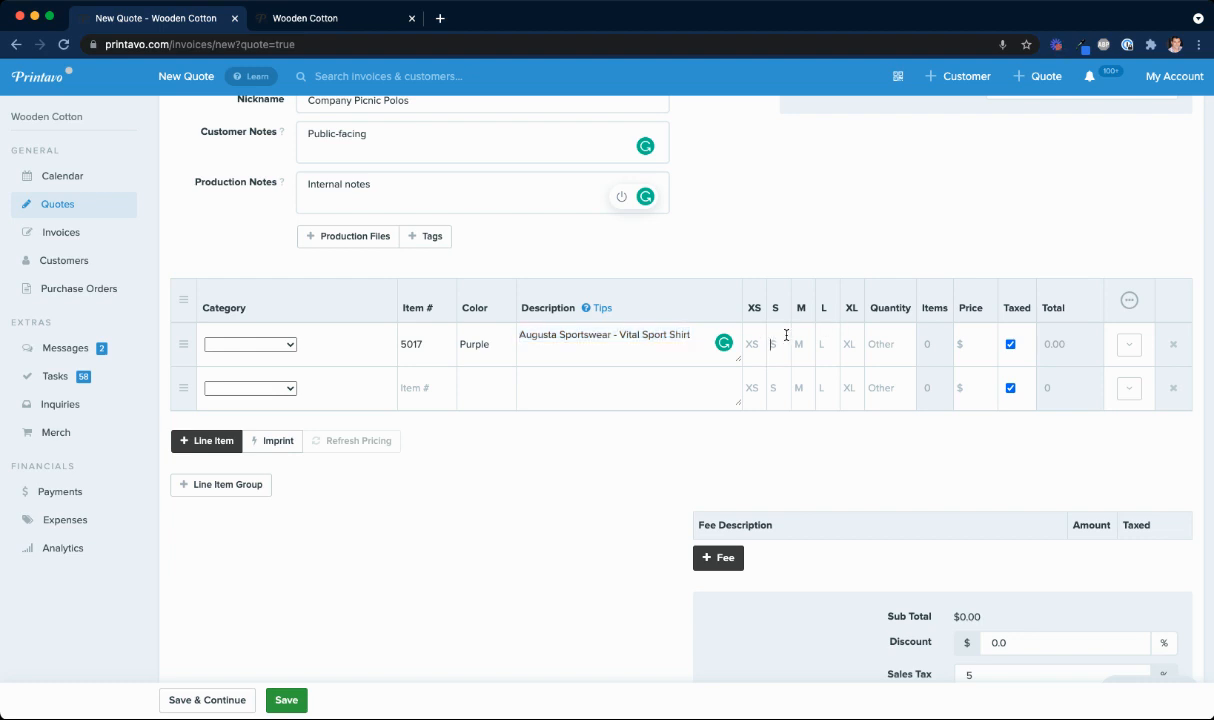
text(12)
click(800, 340)
text(12)
click(826, 340)
text(12)
text(5)
click(1022, 233)
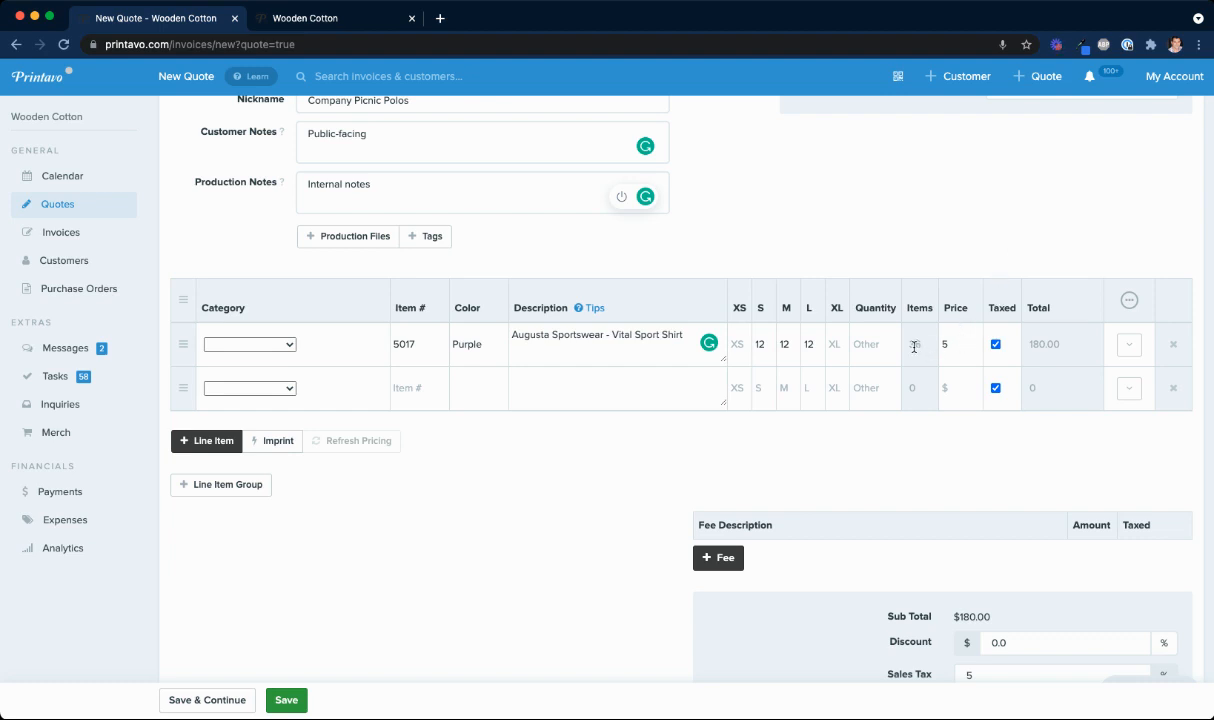
double_click(1040, 344)
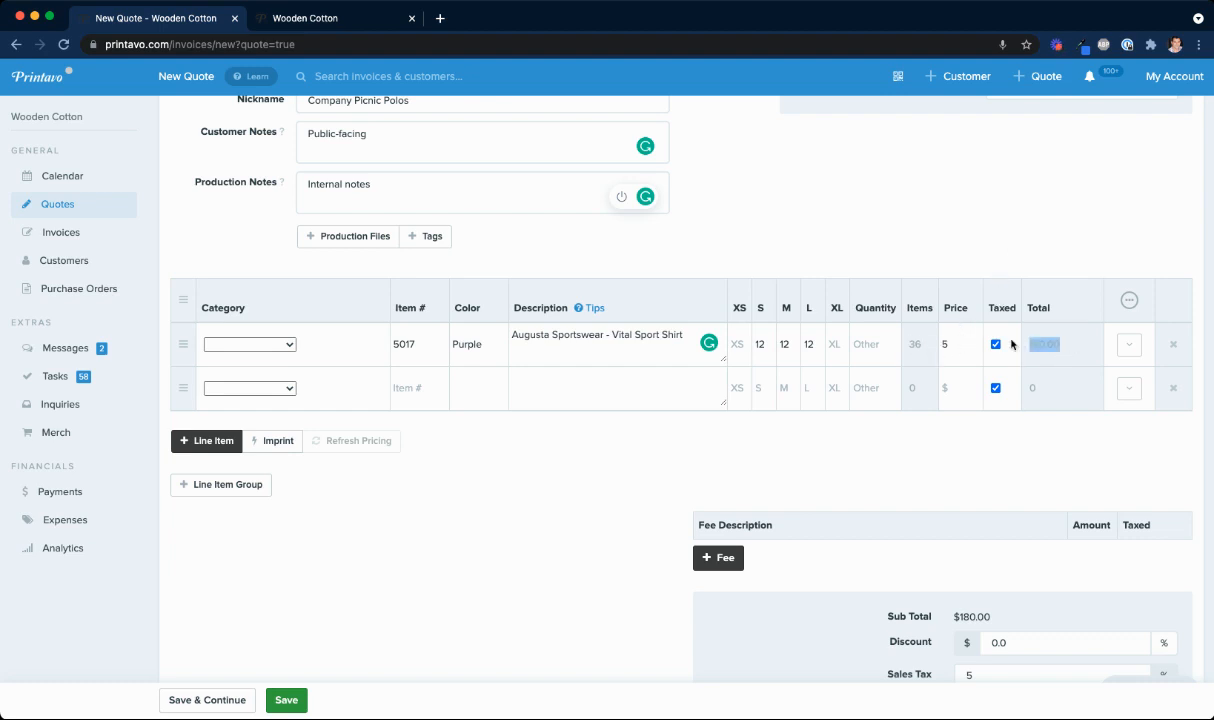
click(1022, 181)
- Open the Pricing Matrices page from the account settings in the separate browser tab
click(306, 20)
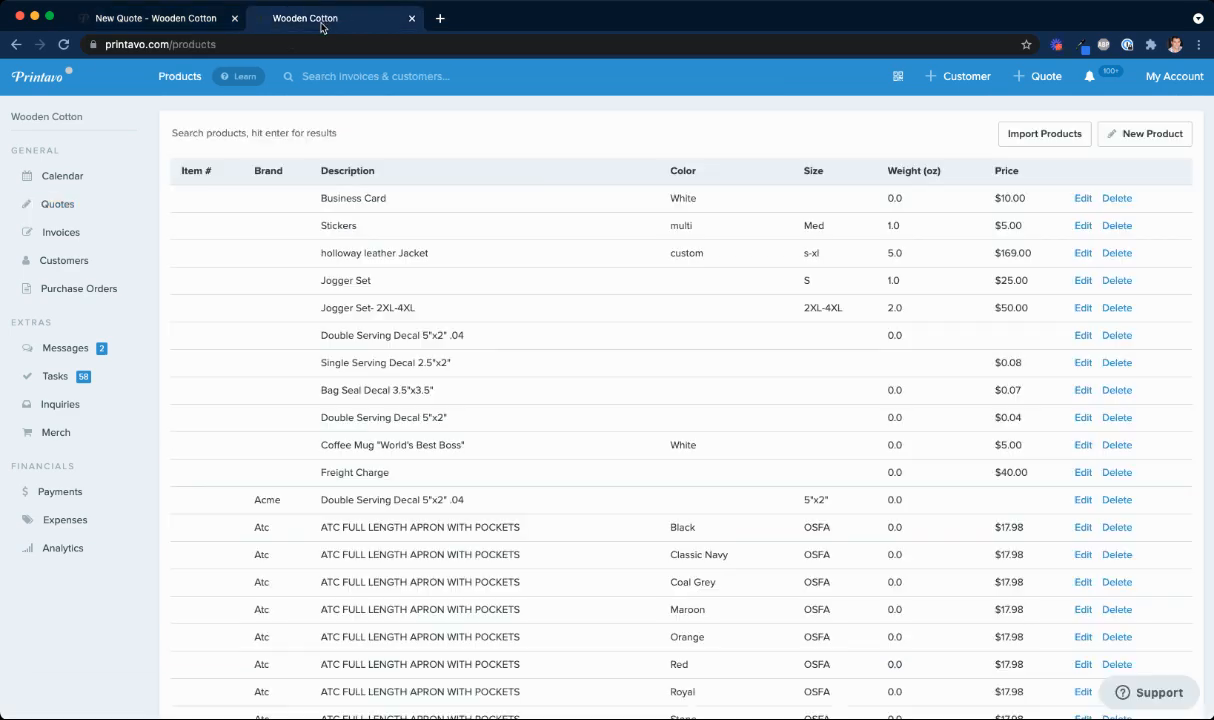
click(1176, 82)
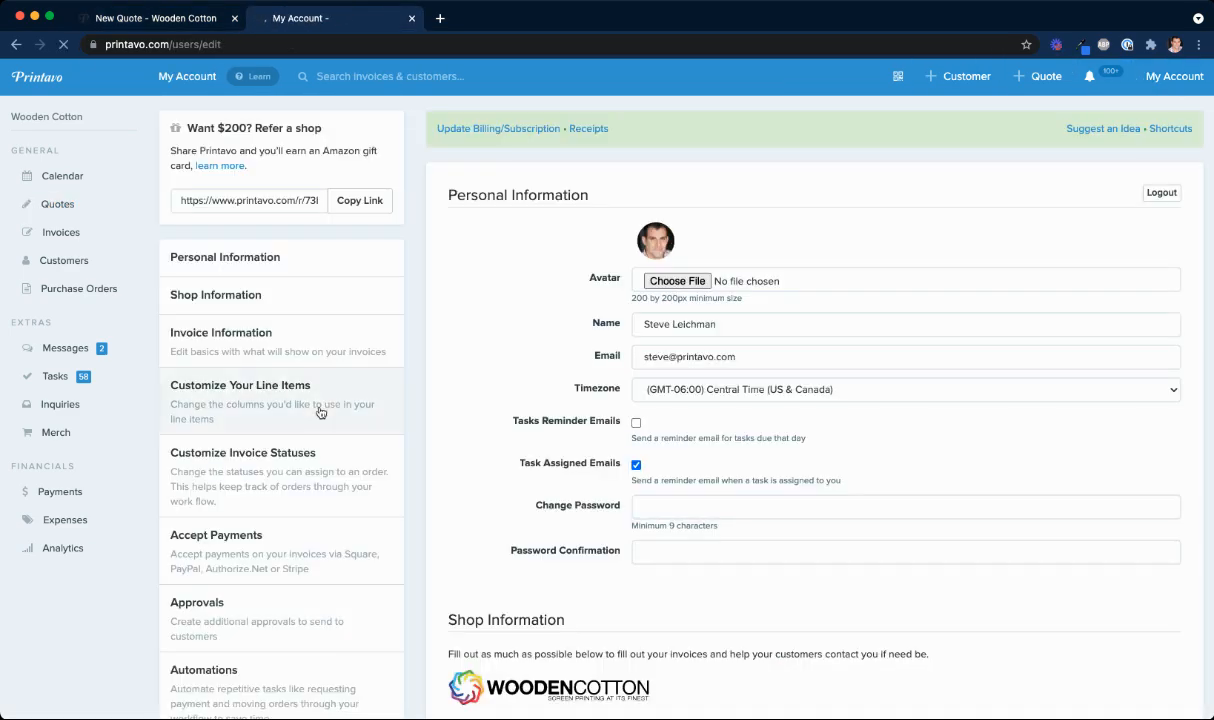
scroll(317, 412, down, 5)
click(254, 378)
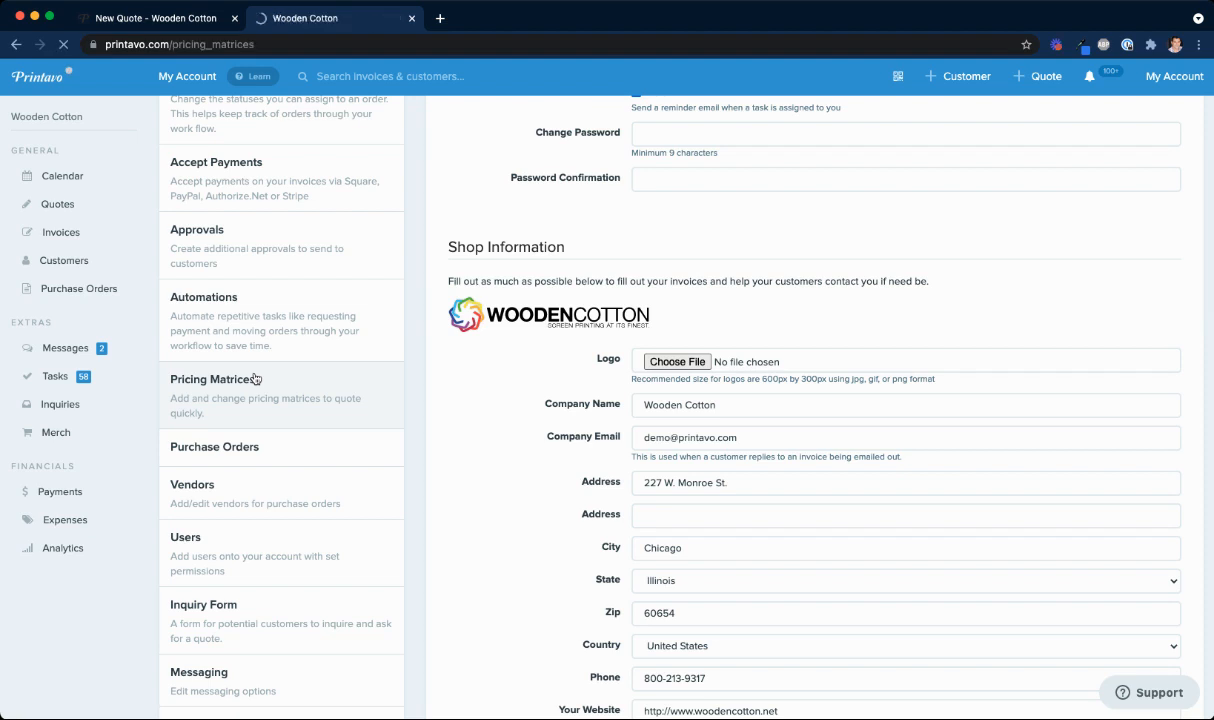
- Back on the quote, add an imprint using the Screen Printing matrix with the 3 Color column
click(164, 17)
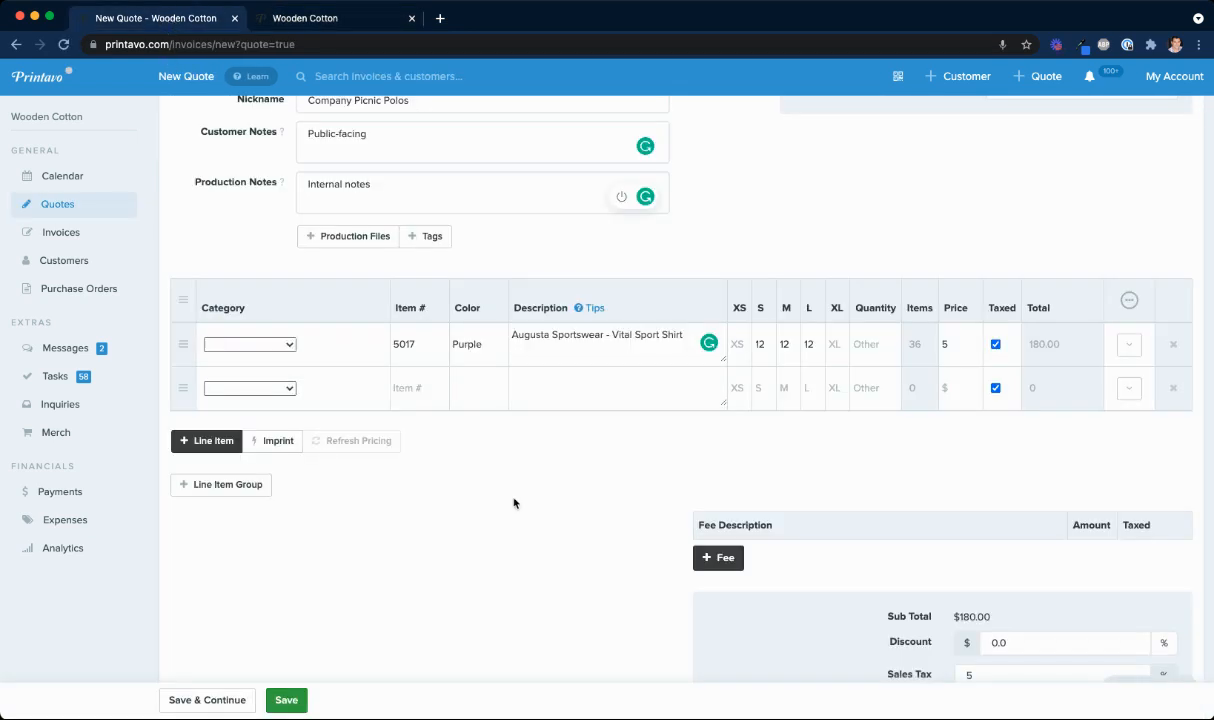
click(267, 446)
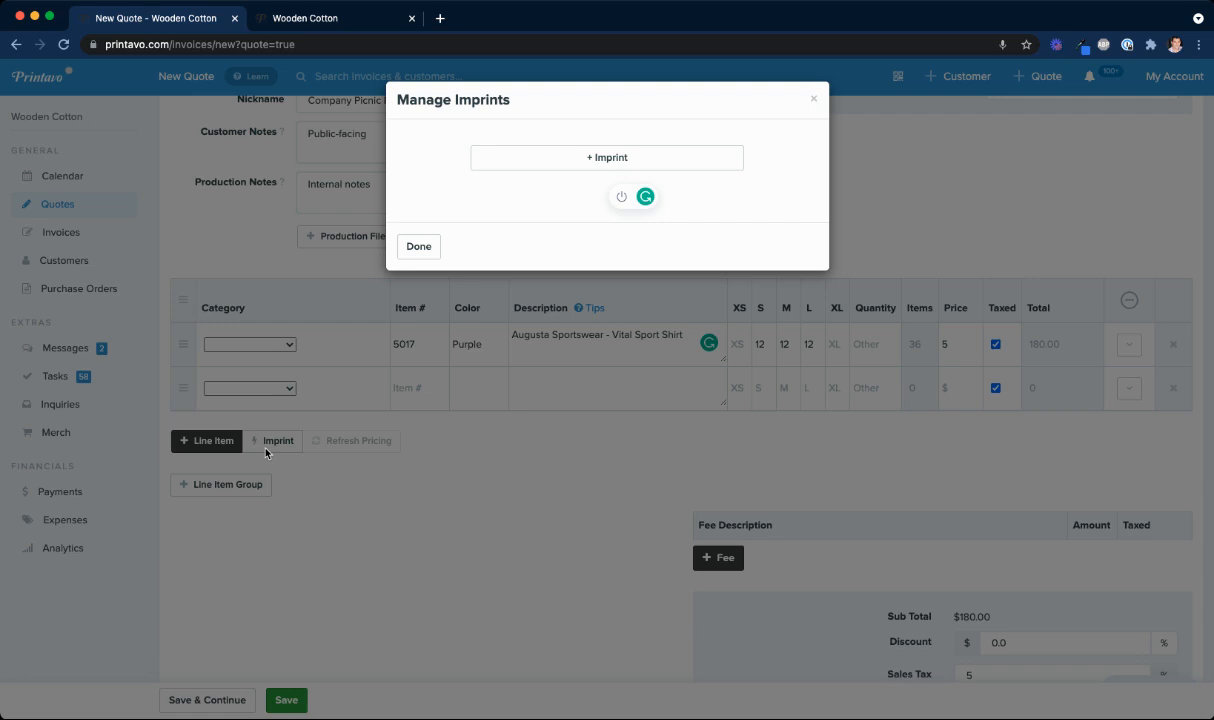
click(545, 158)
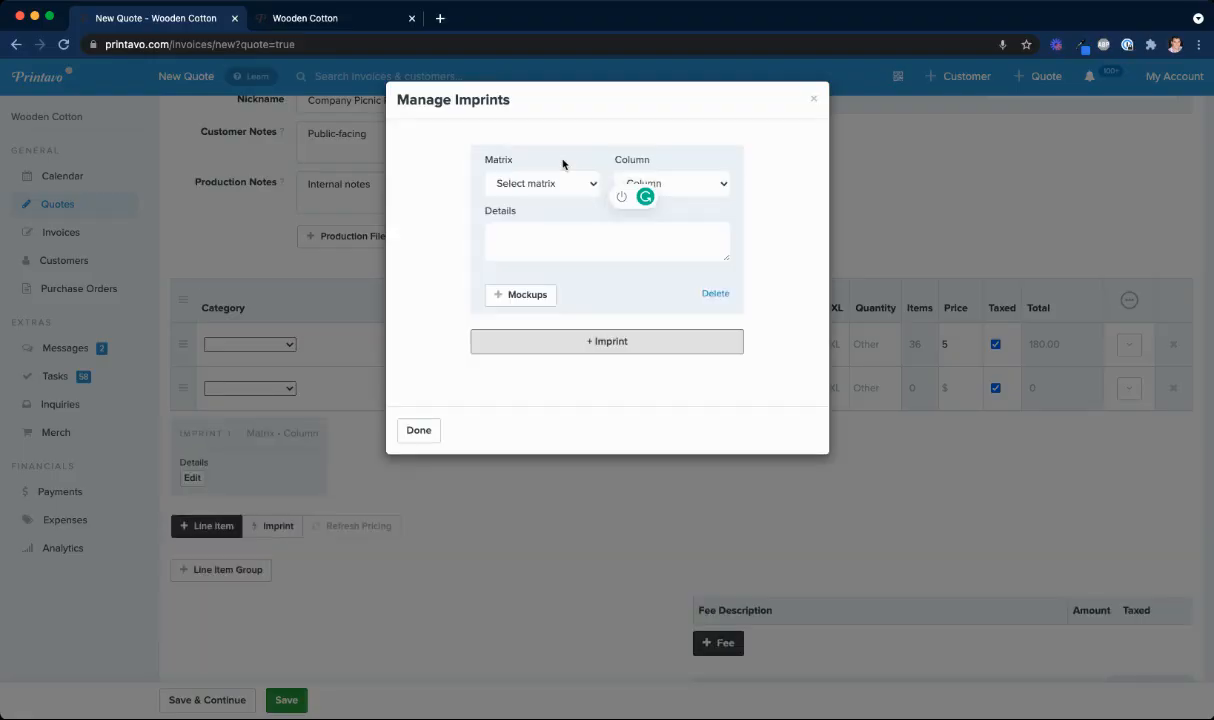
click(550, 347)
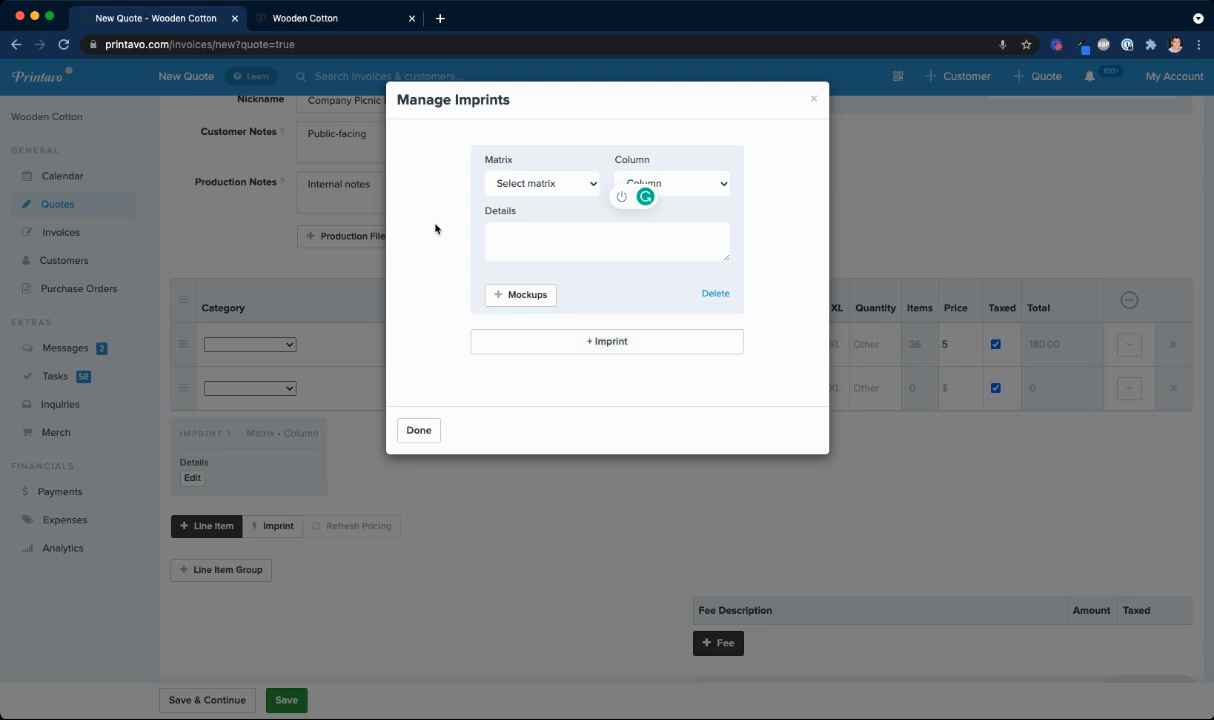
click(567, 185)
click(543, 318)
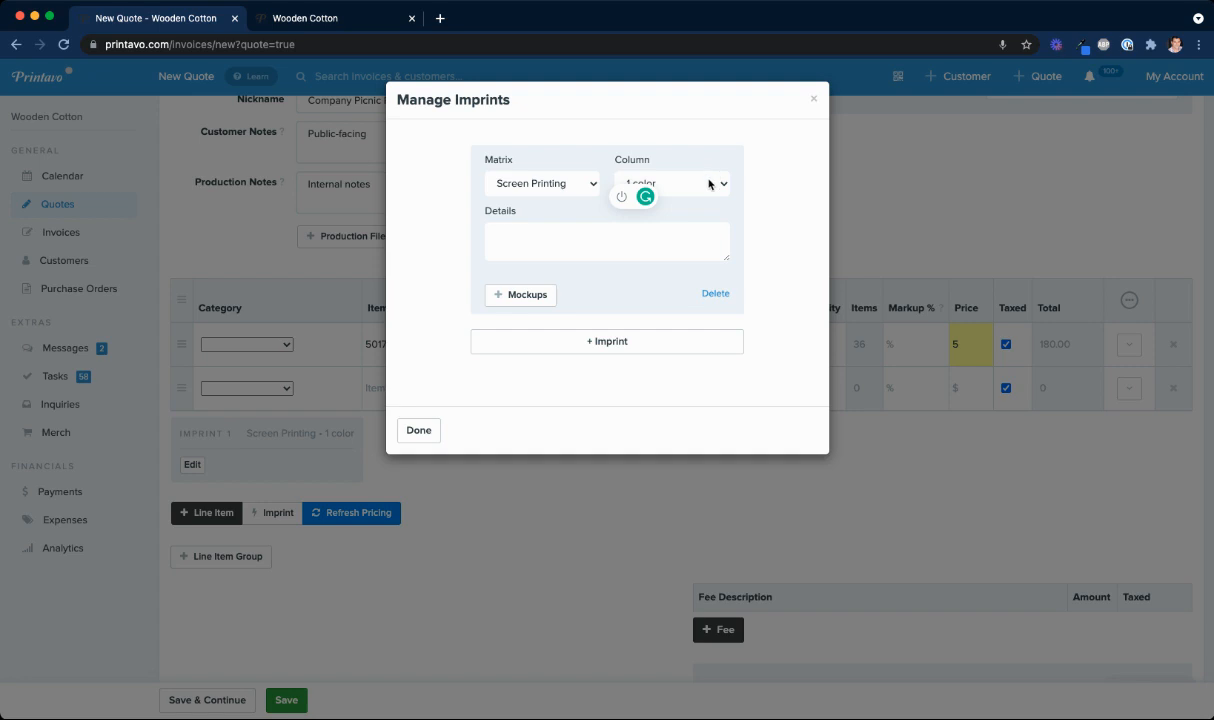
click(693, 208)
- Add a second imprint using the Screen Printing matrix with the 2 color column
click(569, 339)
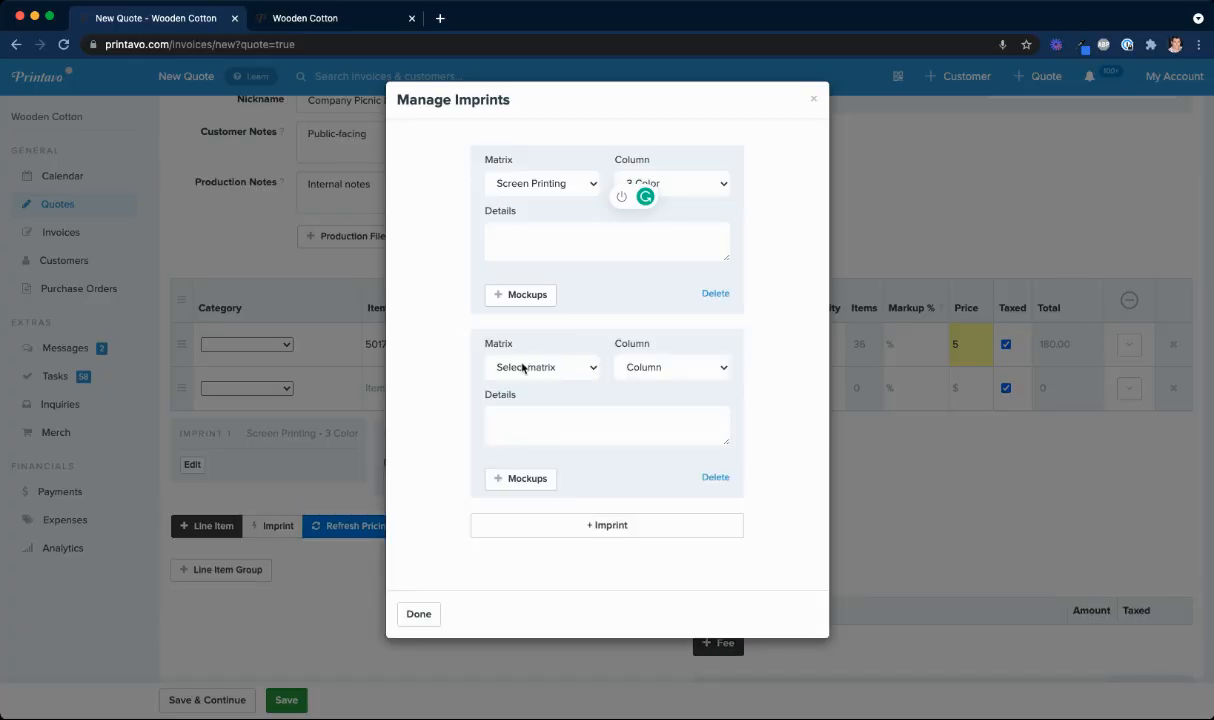
click(550, 368)
click(556, 386)
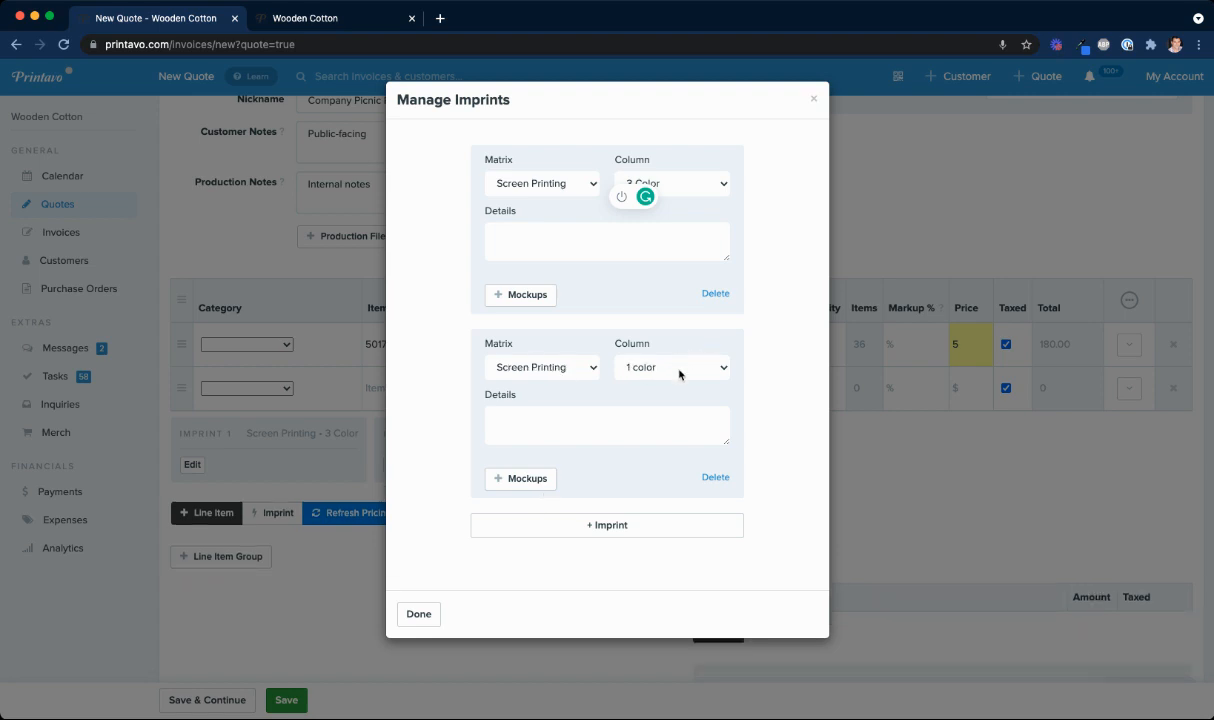
click(768, 381)
drag(525, 344, 477, 344)
click(778, 368)
drag(629, 349, 586, 328)
click(783, 349)
drag(682, 112, 656, 172)
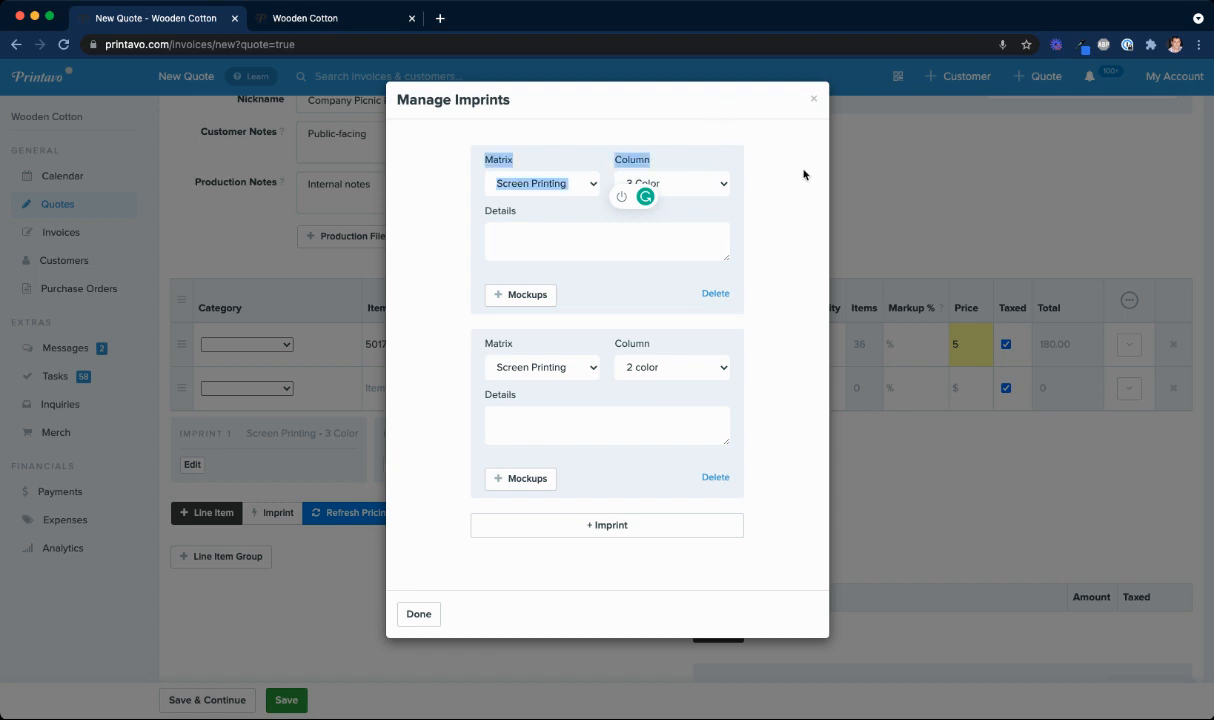
click(395, 224)
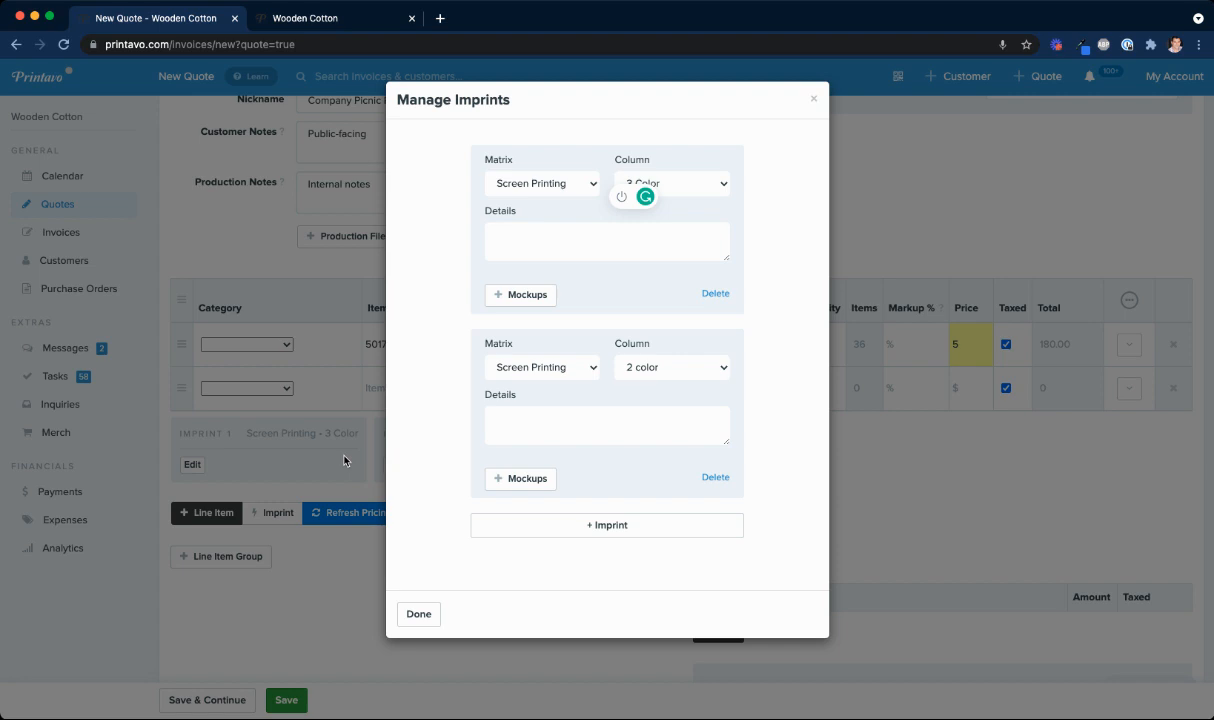
- Enter "Pantone information", "Location" and "Mesh count" on separate lines as the first imprint's details, and finish managing imprints
click(539, 247)
text(Pantone infor)
text(mation )
text(Location)
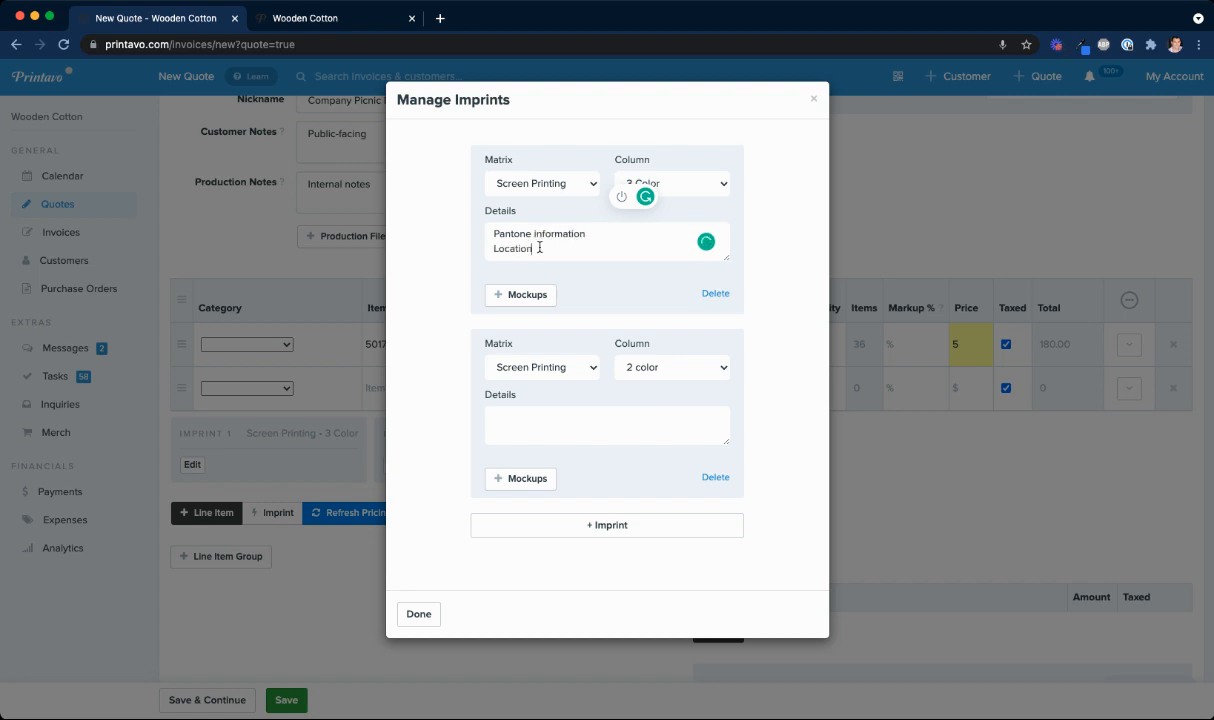
key(Return)
text(Mesh count)
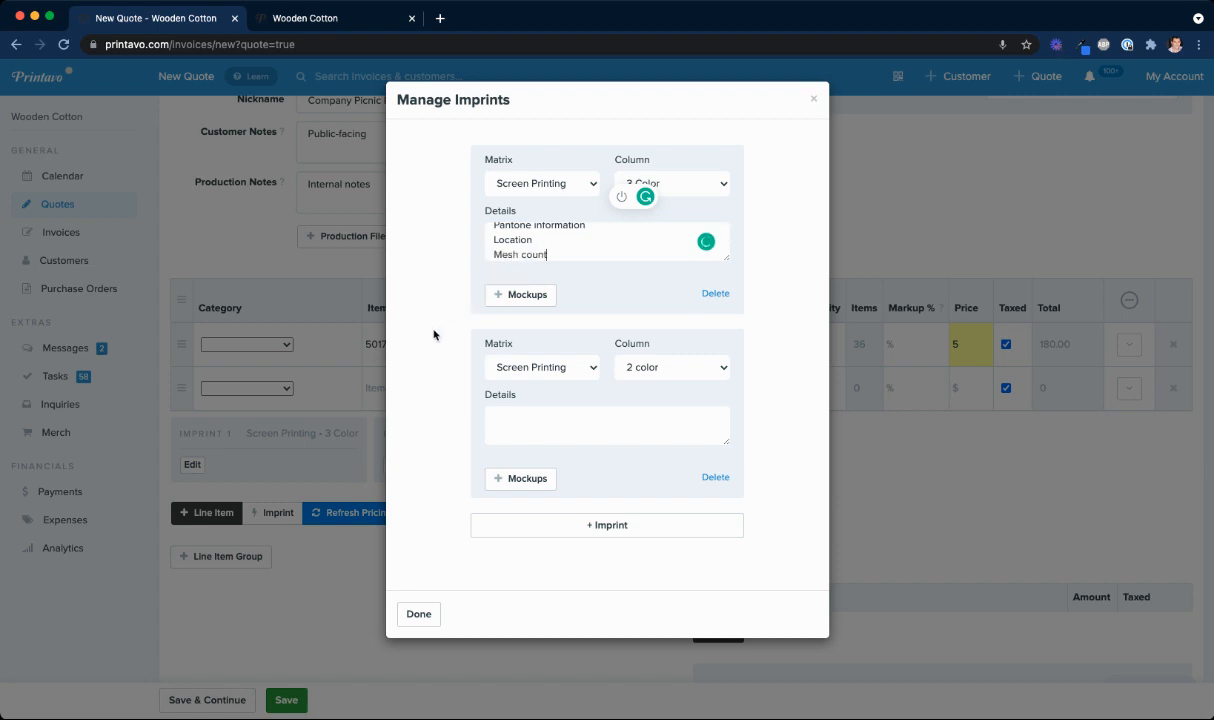
click(516, 421)
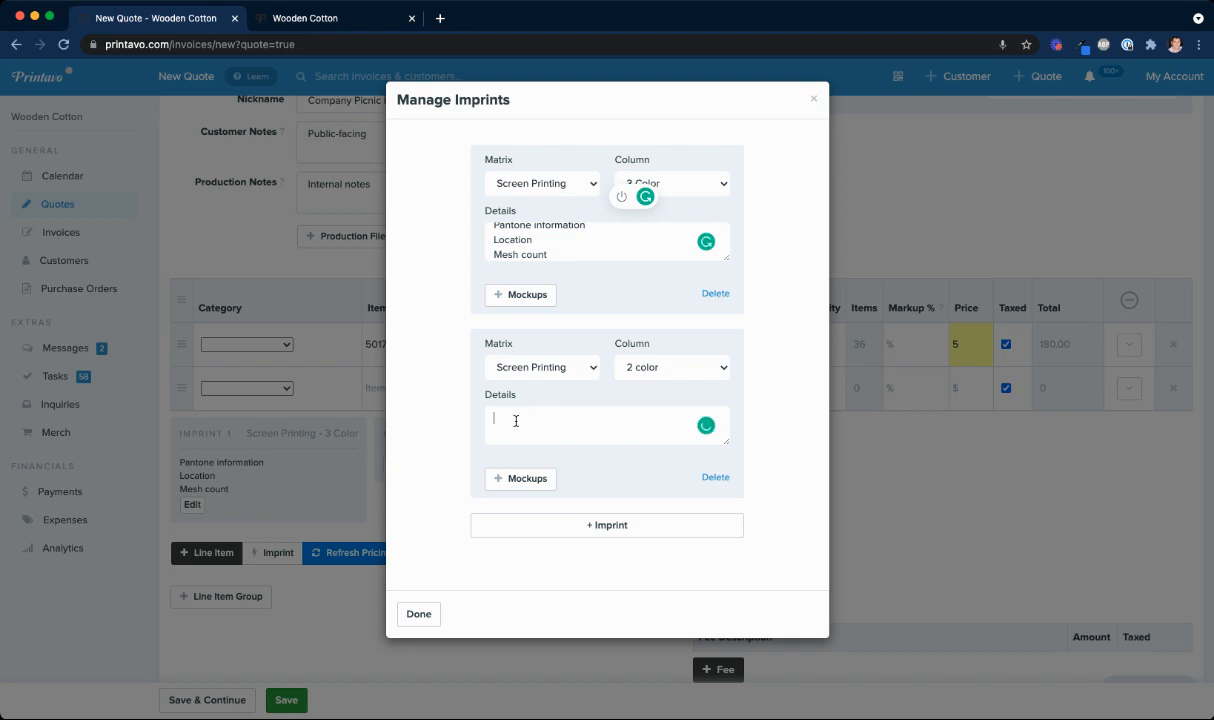
click(424, 613)
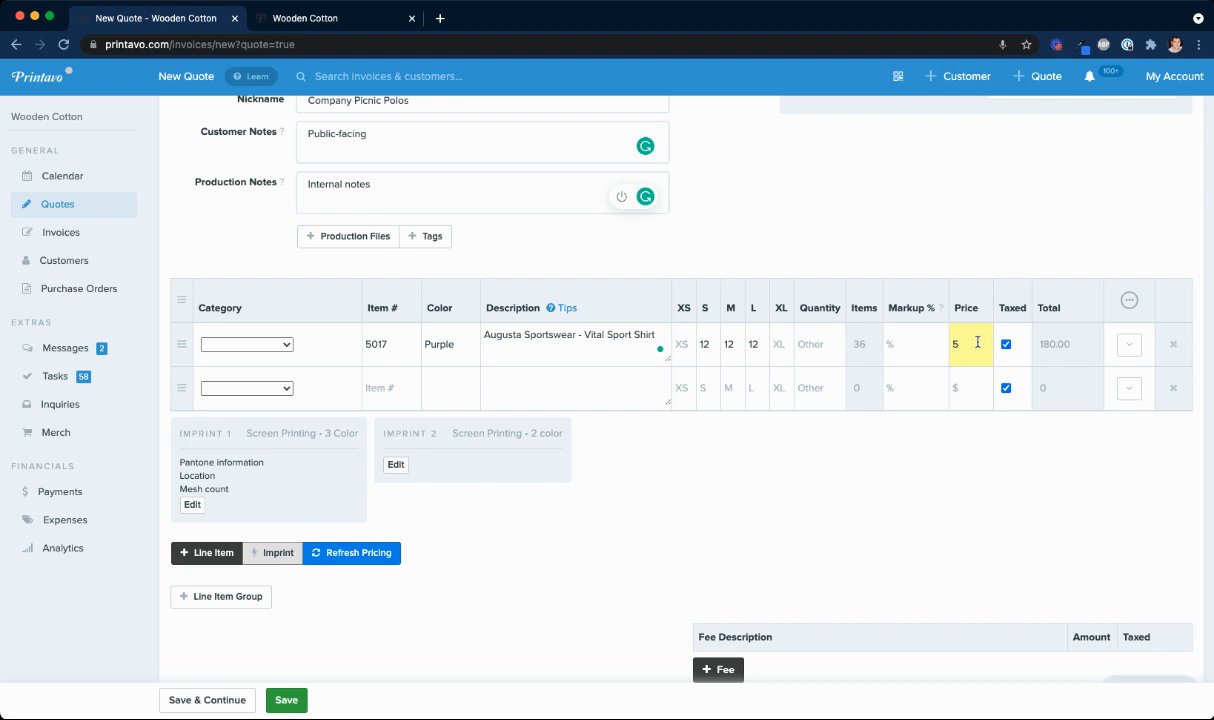
- Refresh the line item pricing so it applies the two screen printing imprints
drag(246, 433, 575, 437)
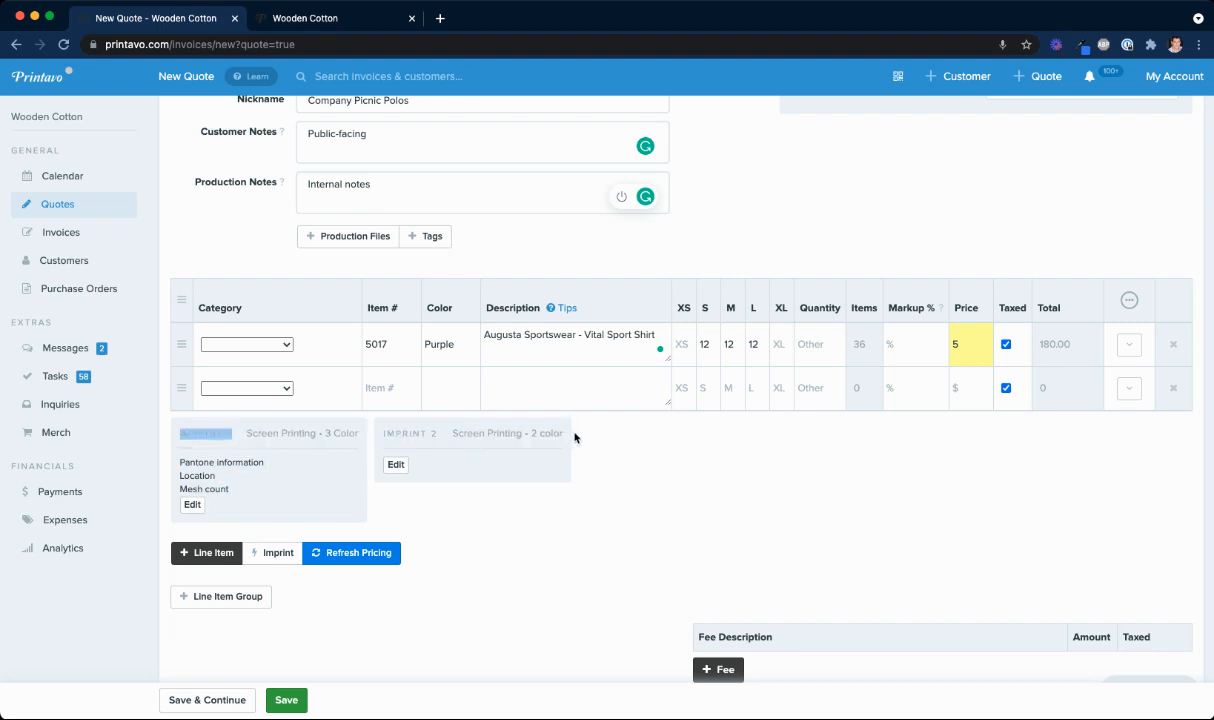
click(624, 430)
click(349, 556)
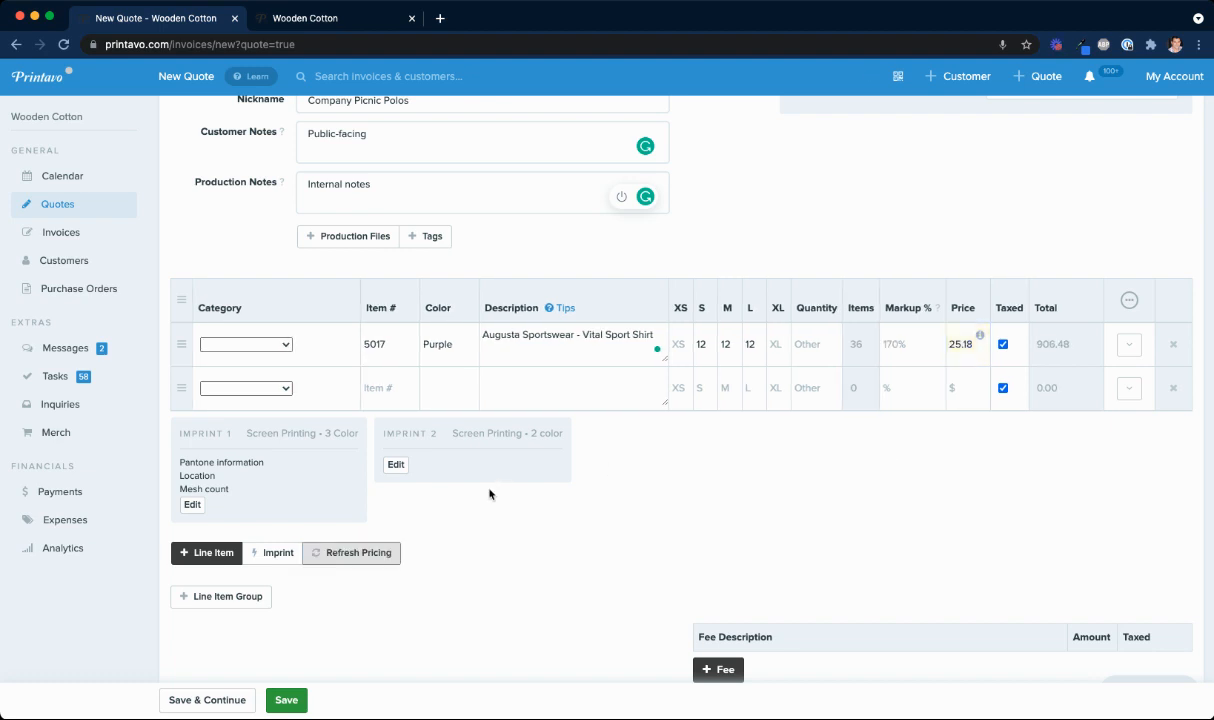
- Add the bold line "GARMENT COST * YOUR MARKUP + YOUR PRODUCTION COST" below the existing text in the production notes
click(400, 193)
key(Return)
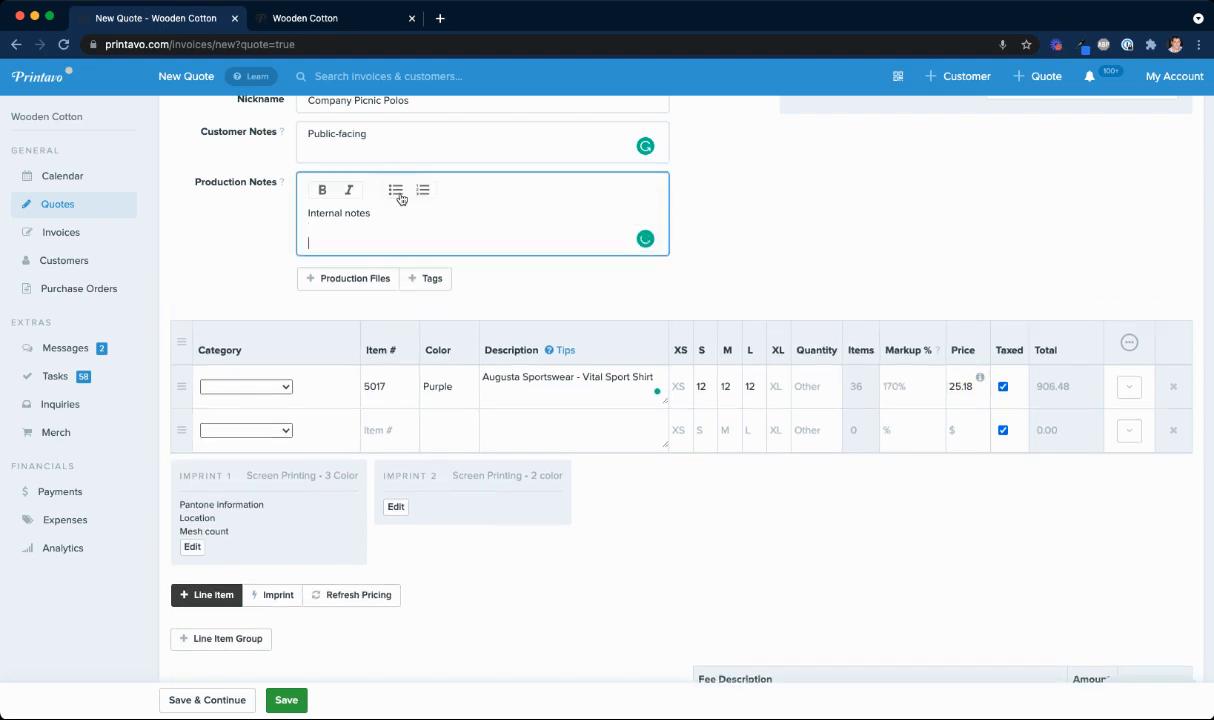
click(322, 191)
text(GARMENT COST )
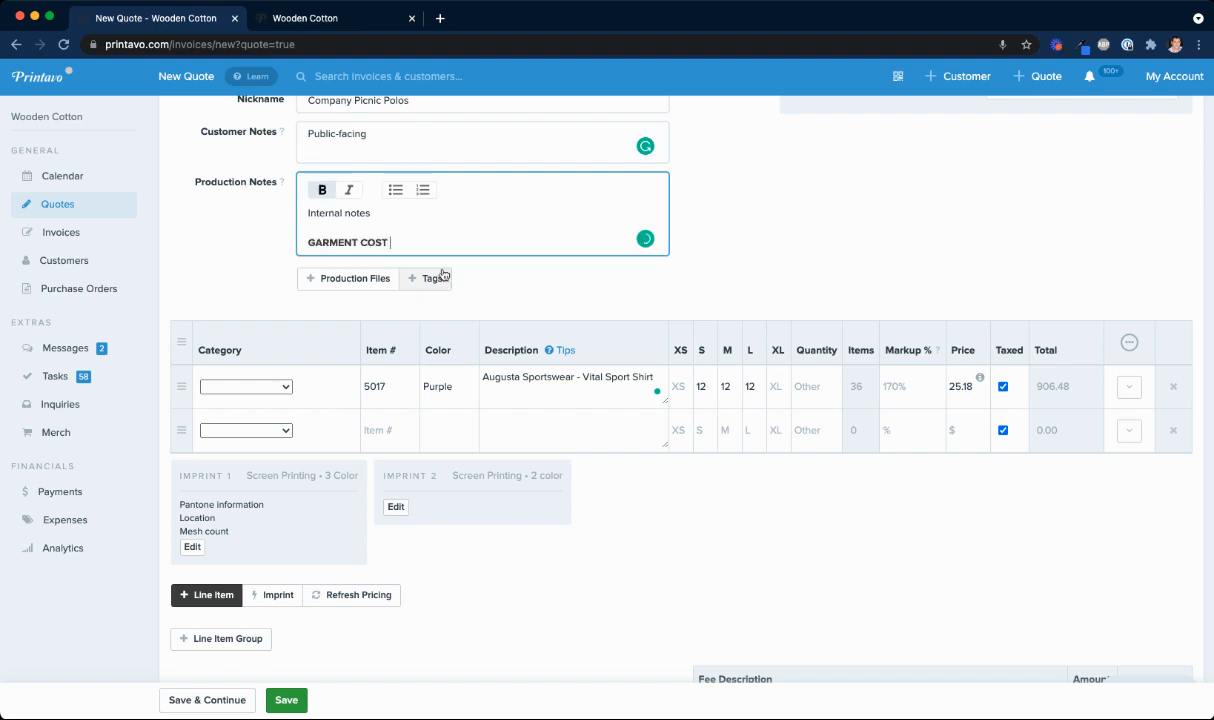
text(* YOUR MARKUP + YOUR PRODUCTION COST)
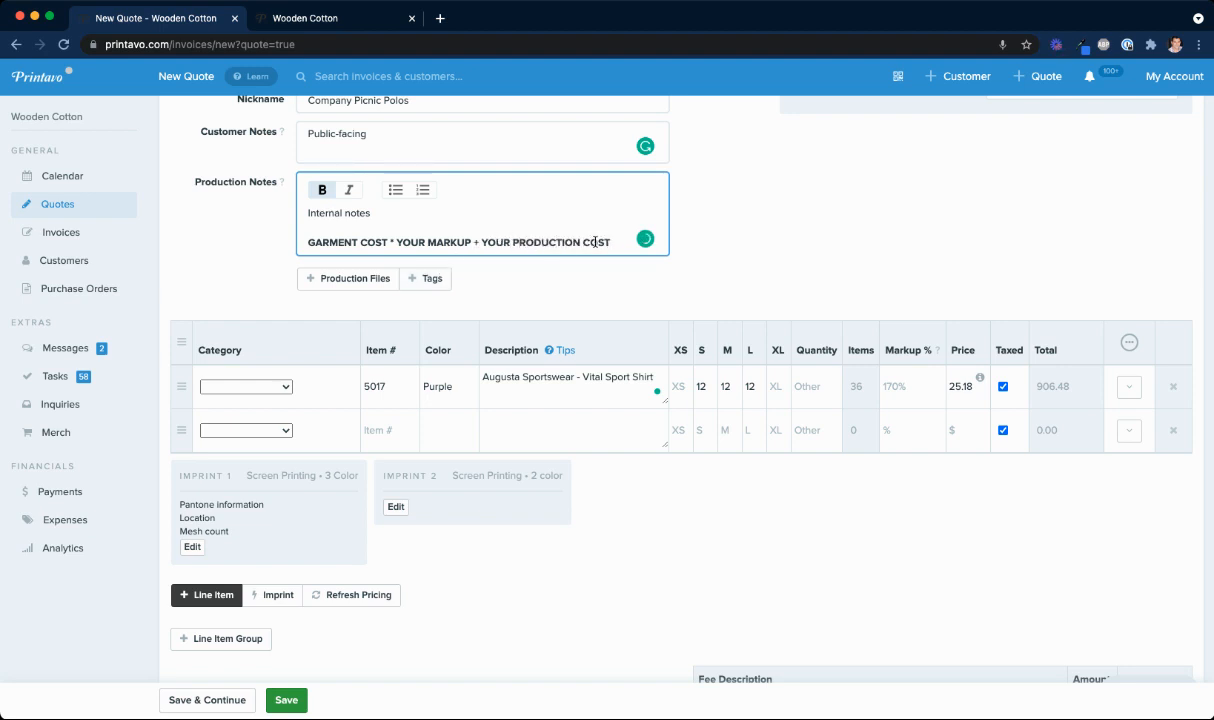
drag(565, 240, 397, 242)
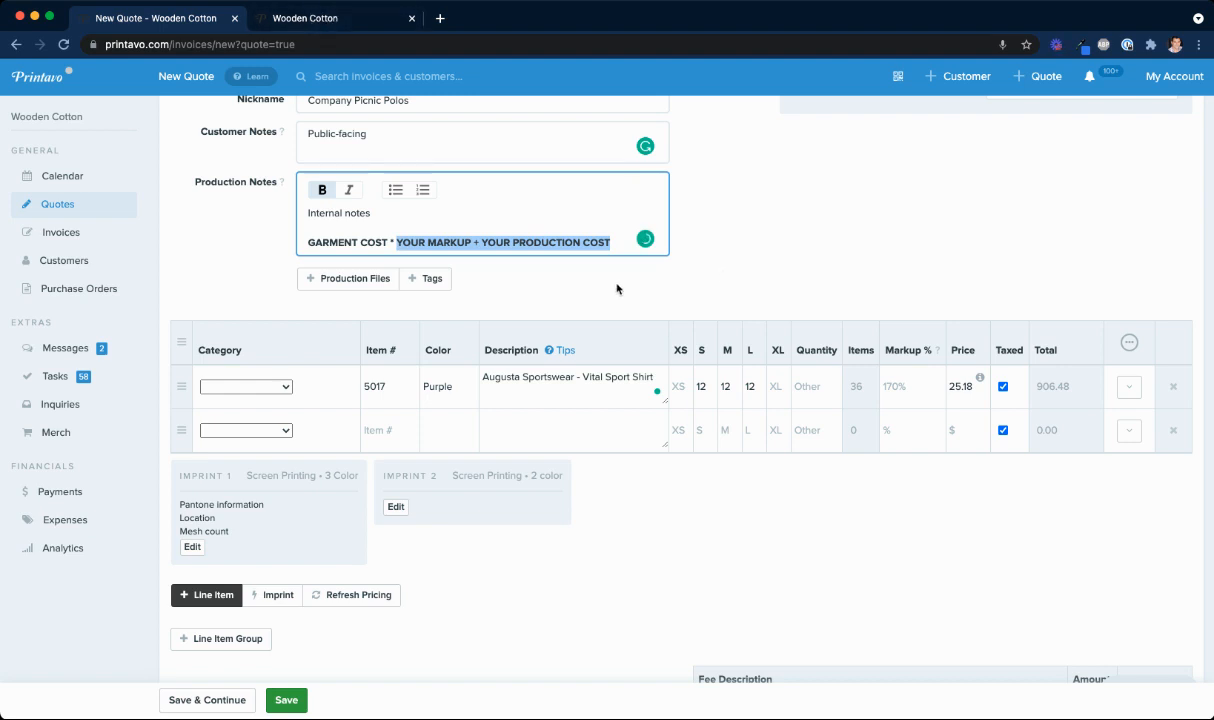
- Remove "GARMENT COST * YOUR MARKUP" from the formula line in the production notes, keeping "+ YOUR PRODUCTION COST"
drag(309, 244, 389, 243)
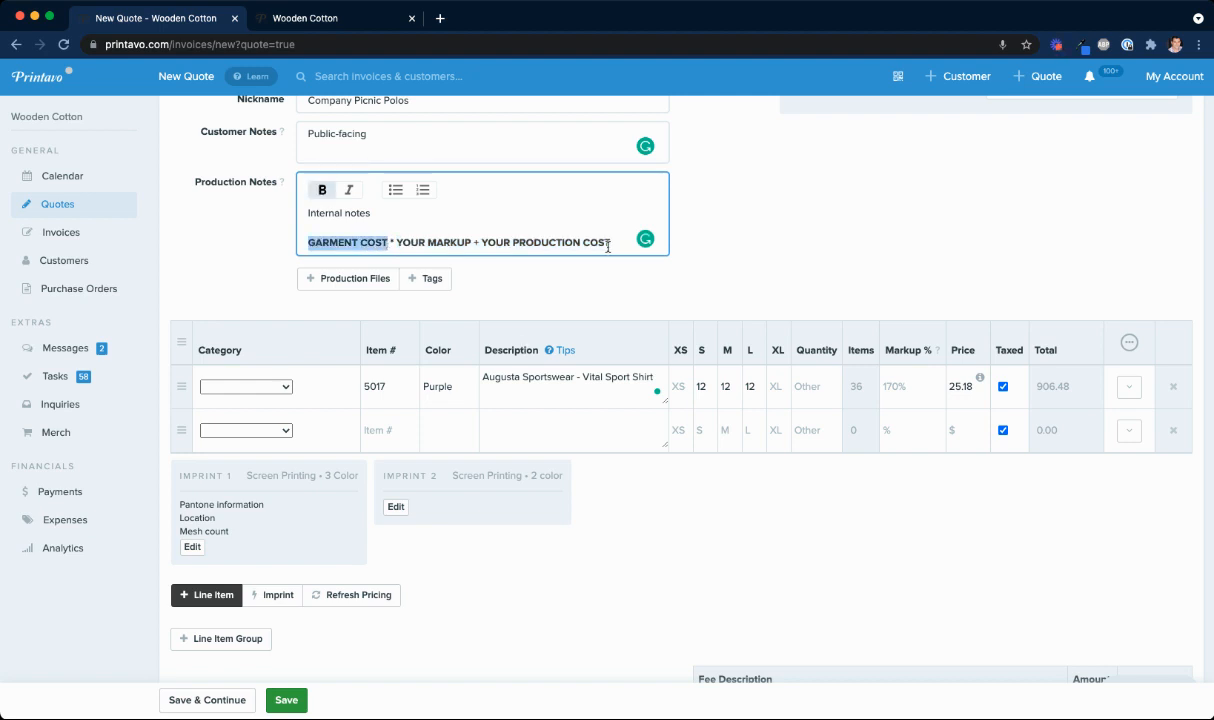
key(BackSpace)
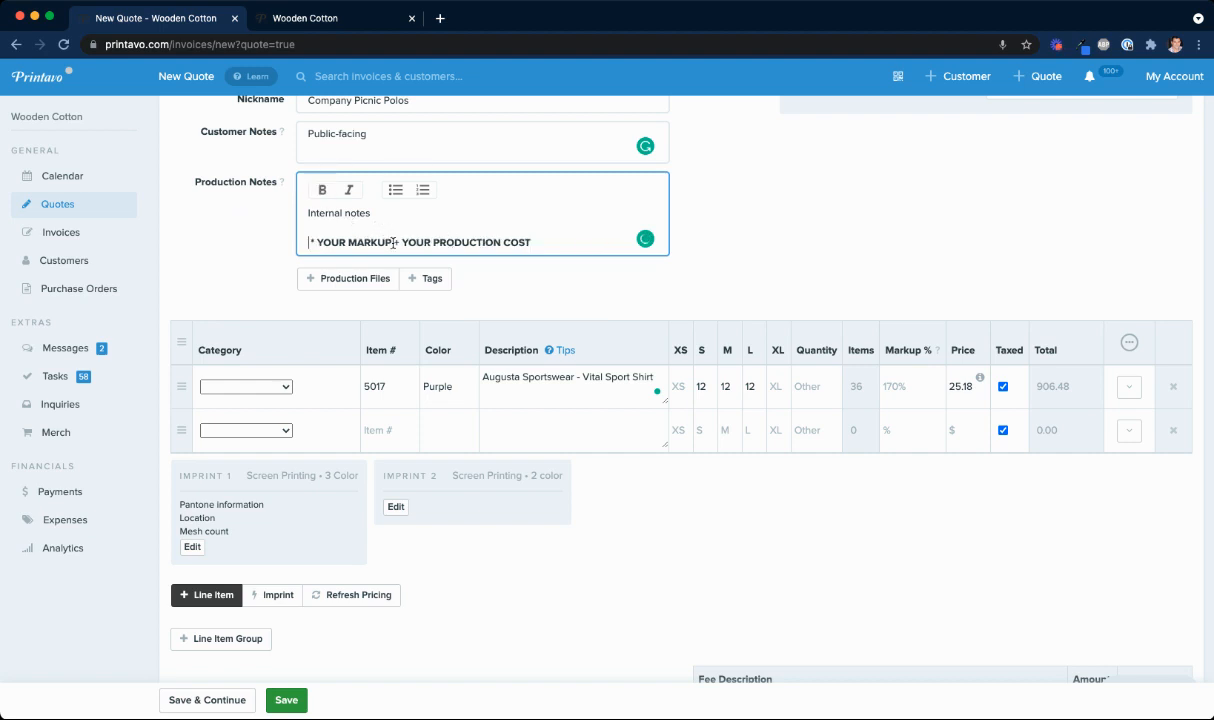
drag(393, 242, 290, 241)
key(BackSpace)
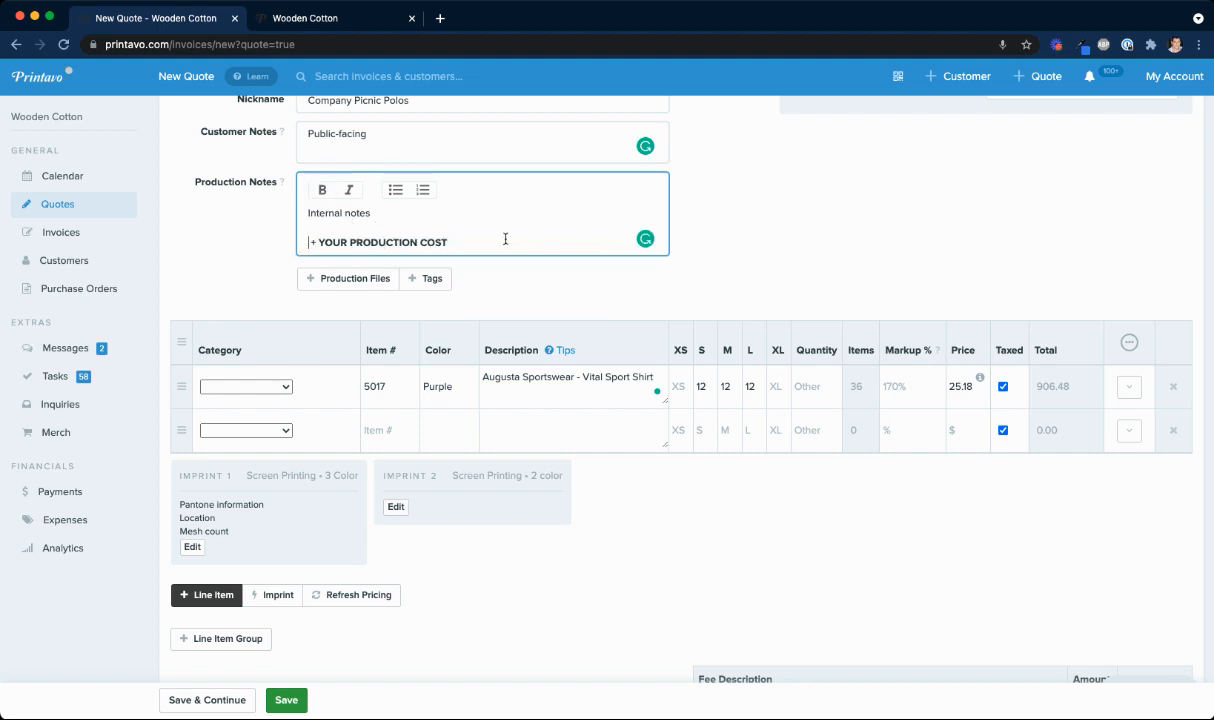
drag(505, 239, 290, 245)
click(840, 277)
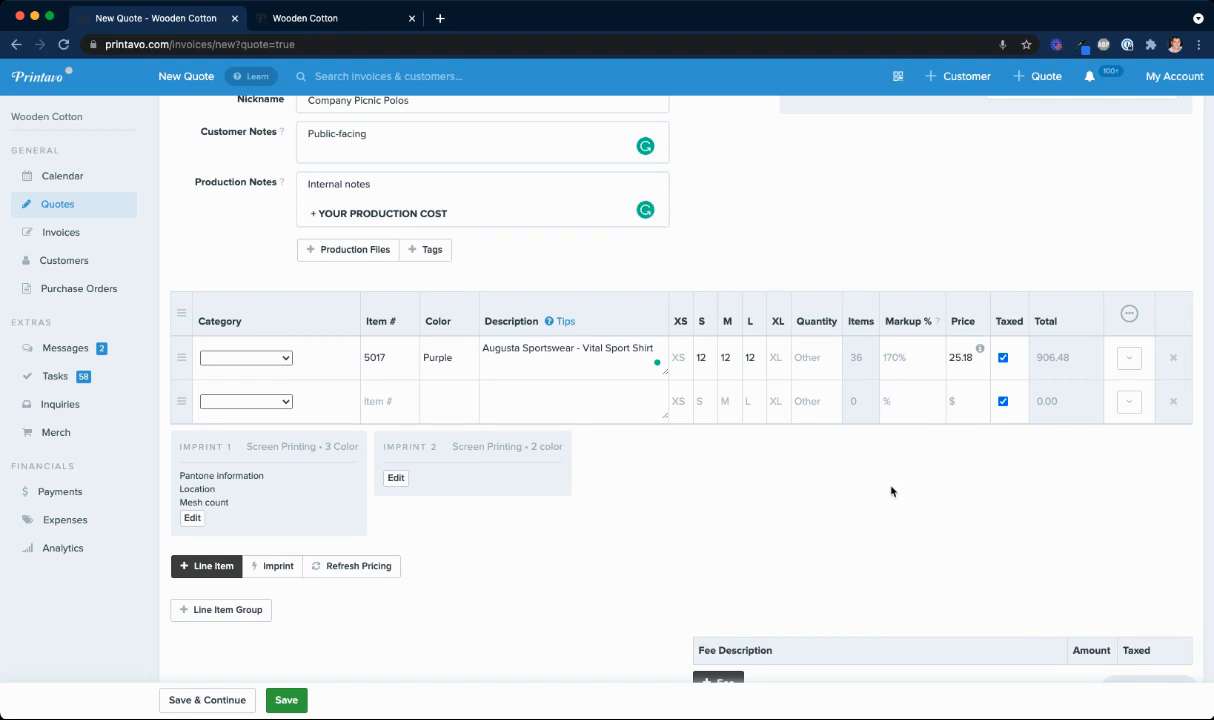
- Set the markup of the Augusta Sportswear line item to 160 % and refresh the pricing
click(895, 357)
text(160)
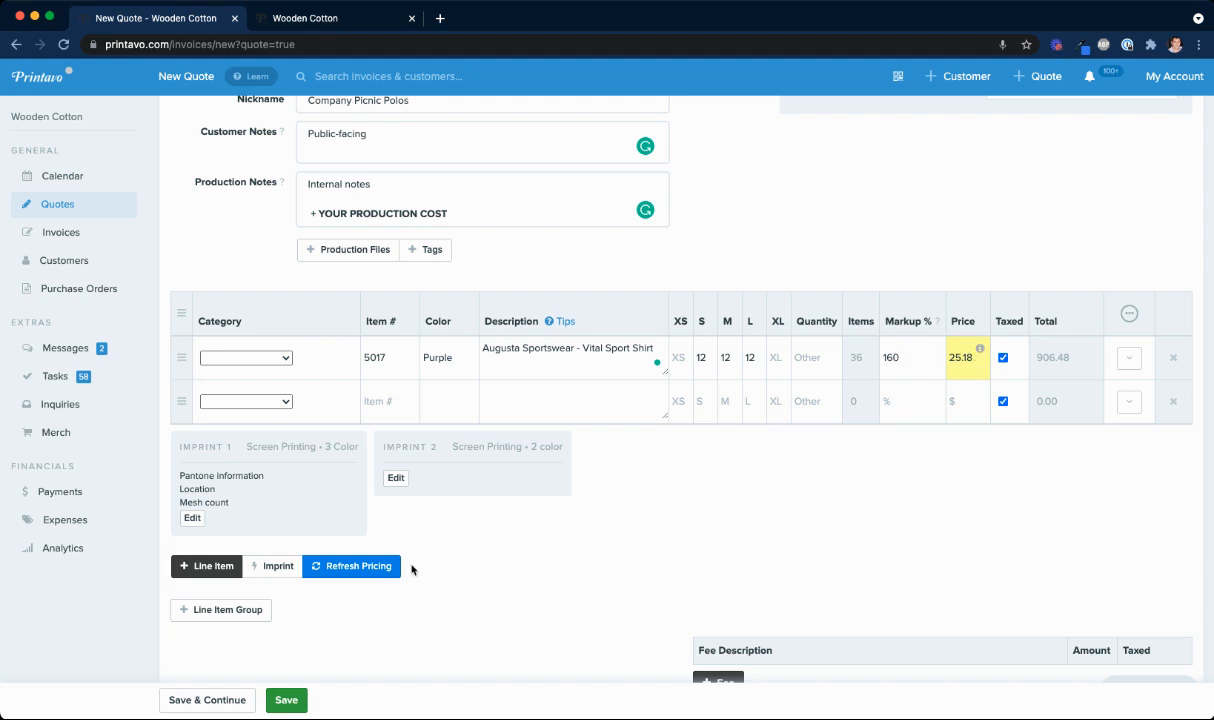
click(381, 567)
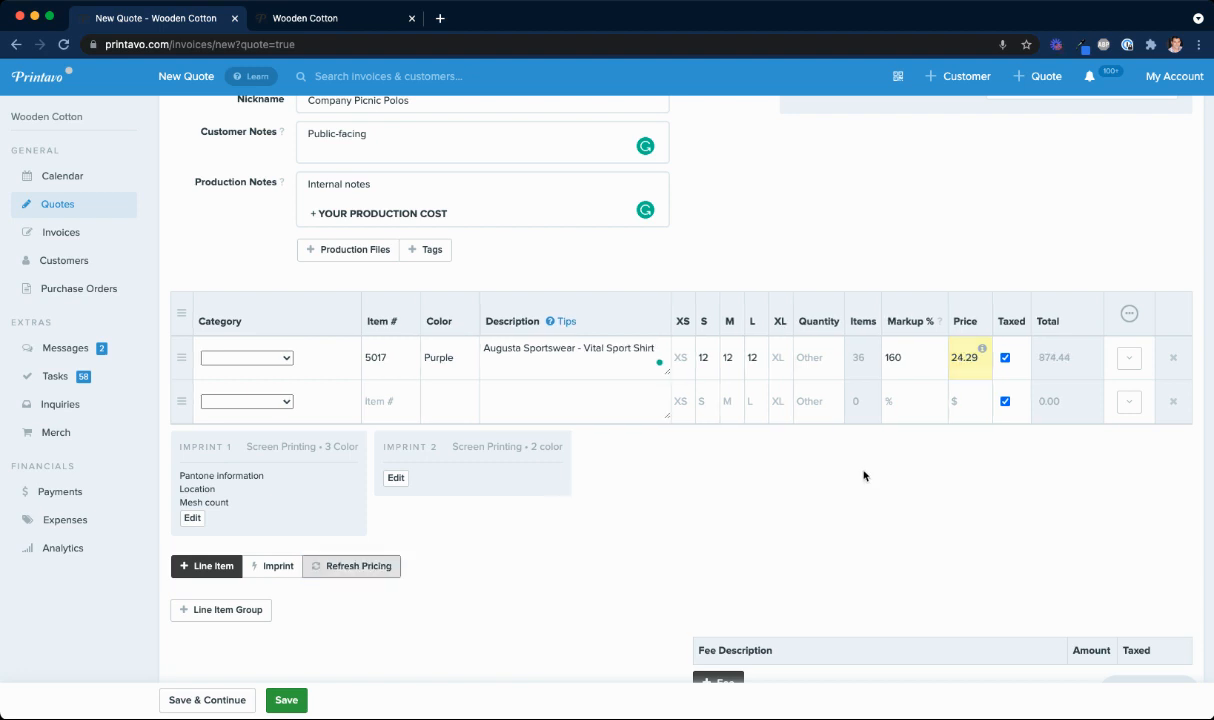
- Delete the remaining "+ YOUR PRODUCTION COST" text from the production notes
click(433, 203)
click(437, 234)
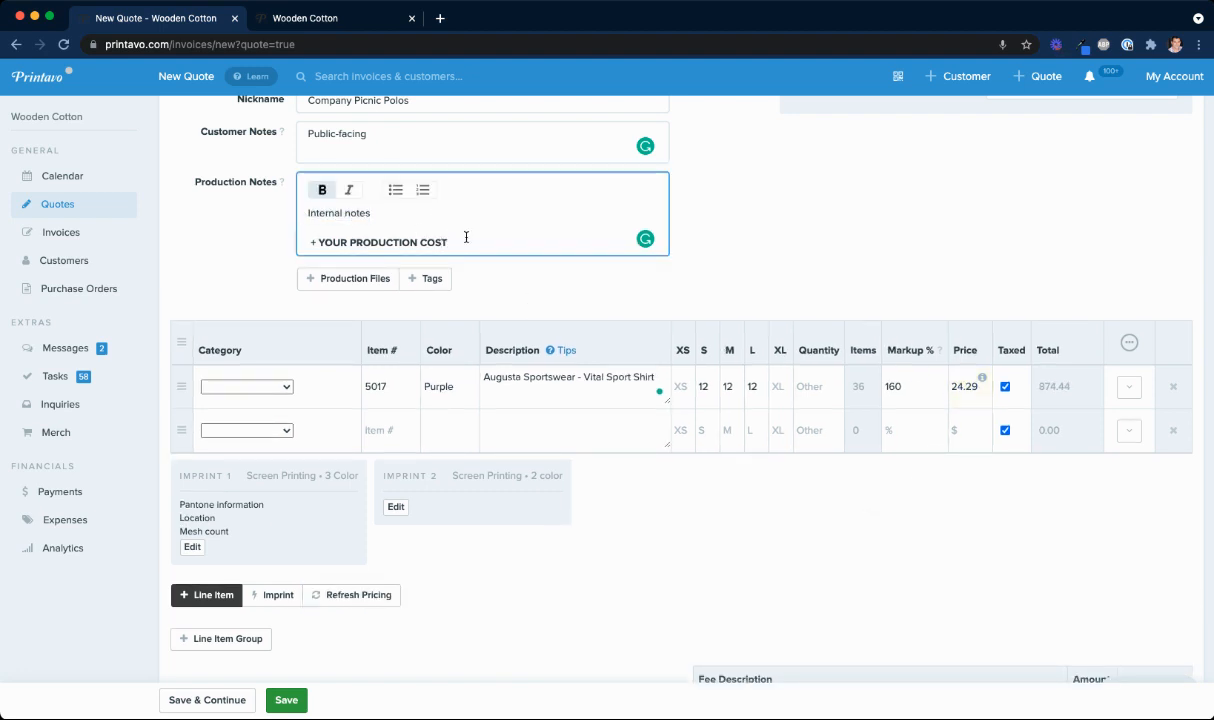
drag(449, 242, 300, 242)
key(BackSpace)
click(956, 206)
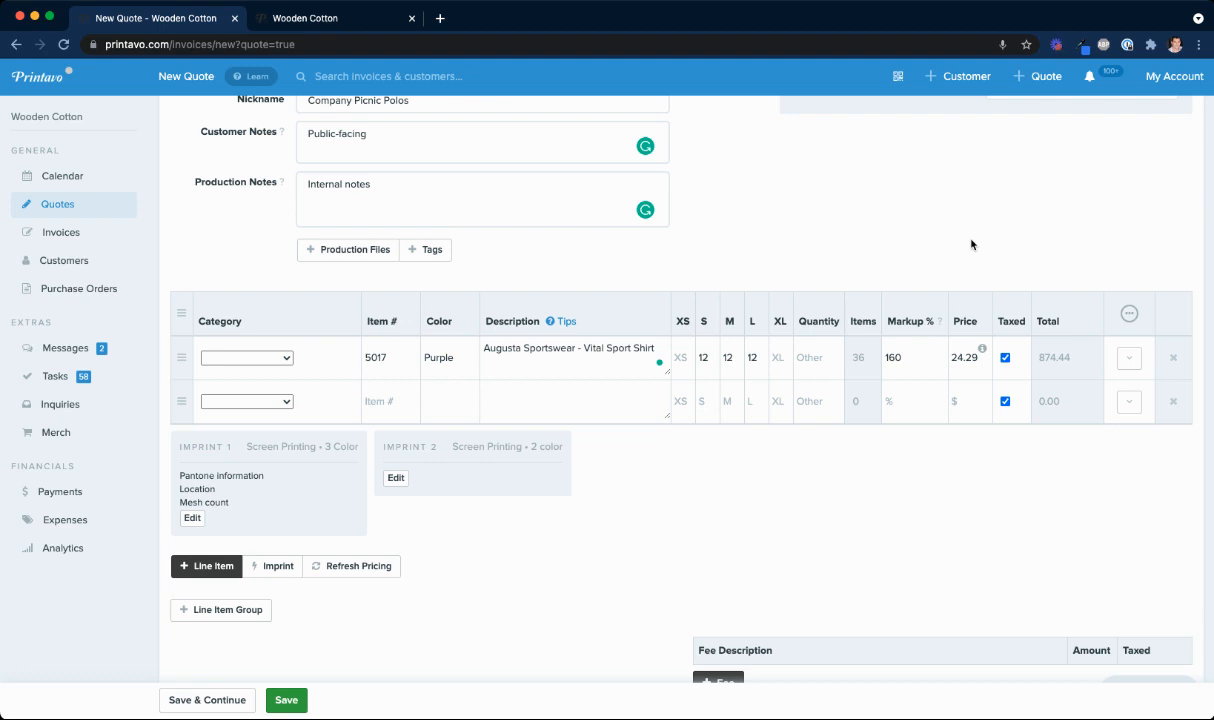
- Set the category of the Augusta Sportswear line item to Screenprinting and save the quote
scroll(560, 550, down, 1)
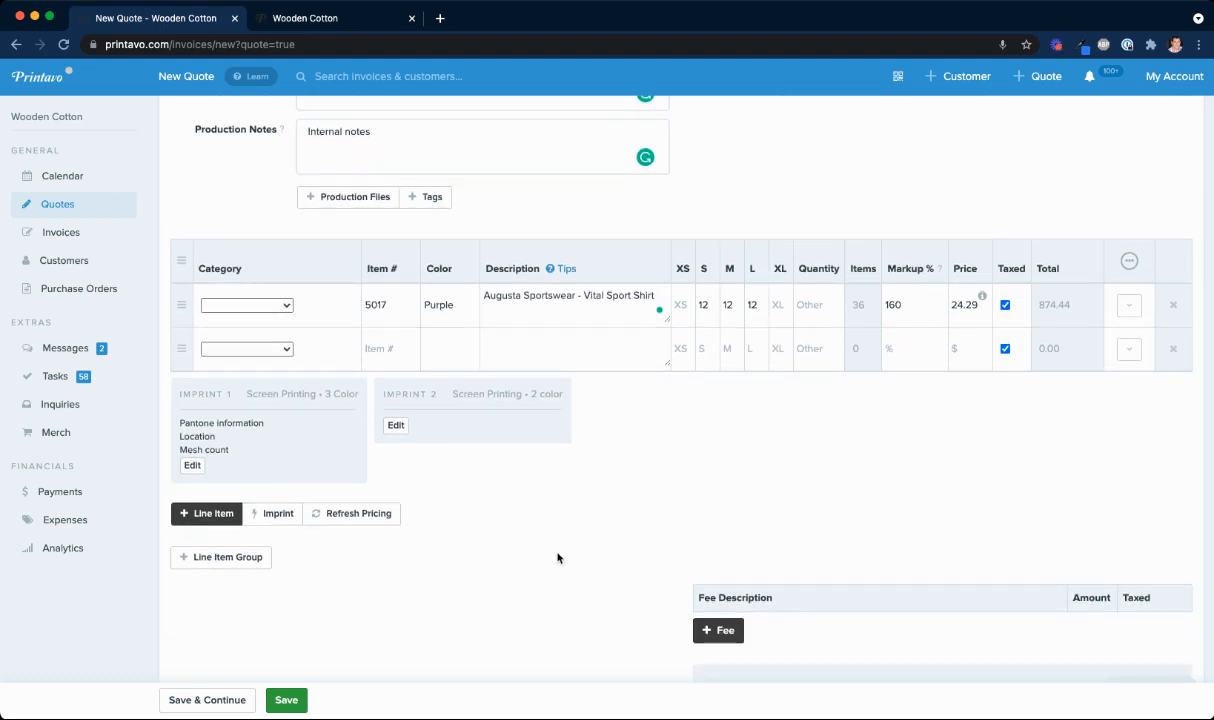
scroll(540, 530, down, 1)
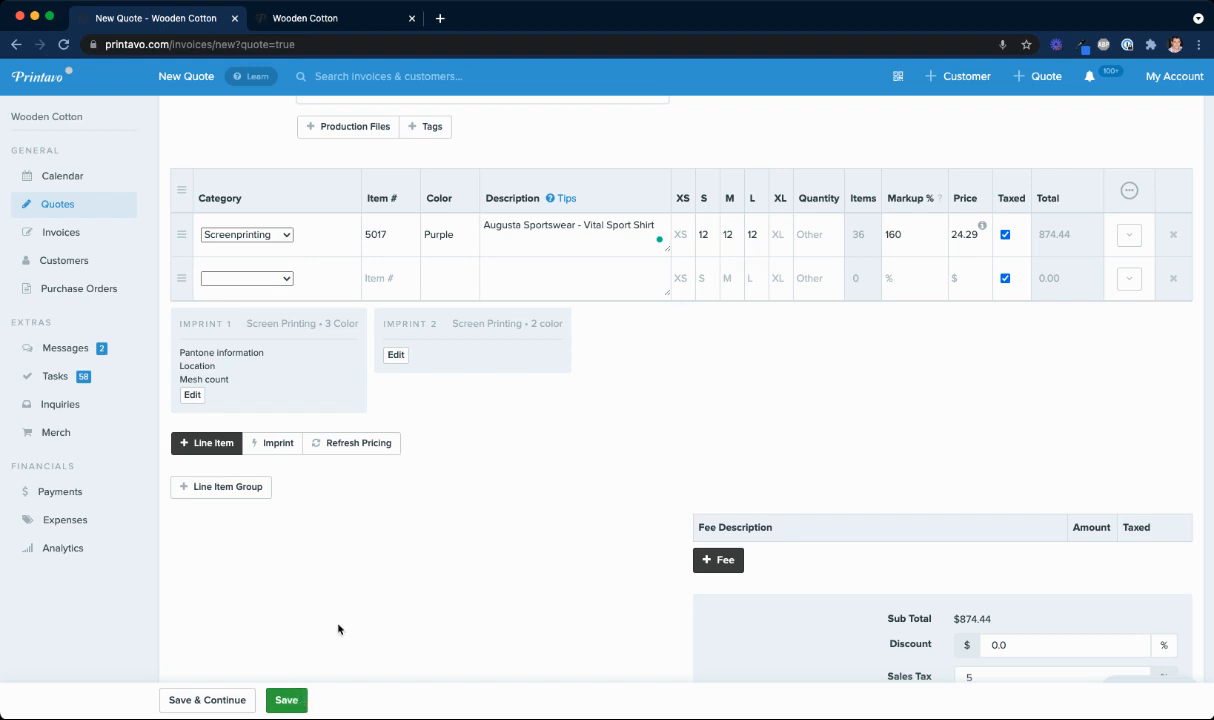
click(288, 700)
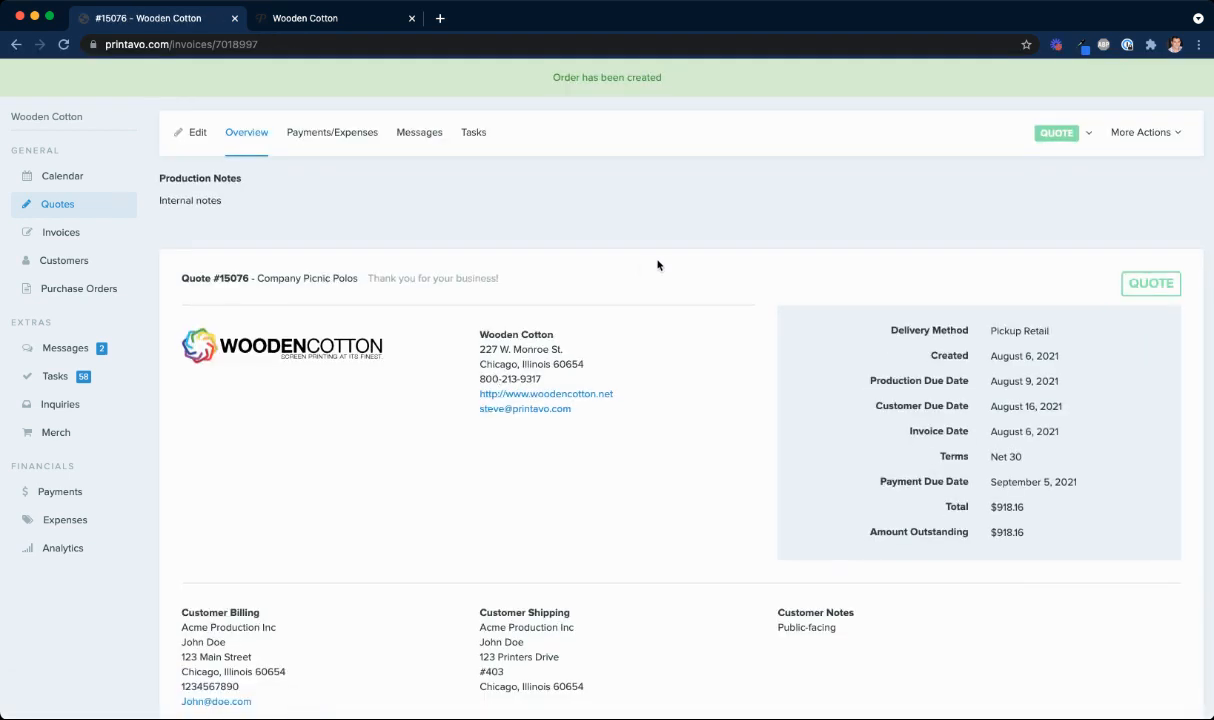
- Review the saved quote's overview, including production notes, due dates, customer details, line items, imprints and totals
scroll(657, 265, down, 1)
scroll(657, 265, down, 5)
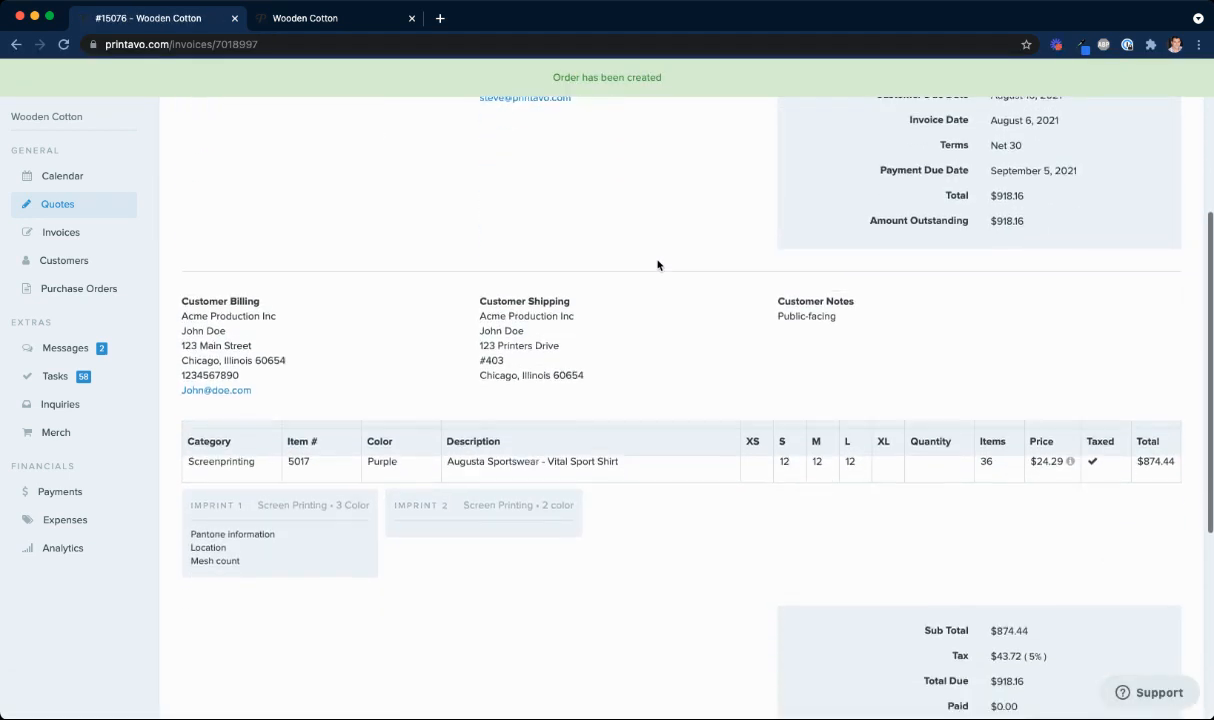
scroll(657, 265, down, 1)
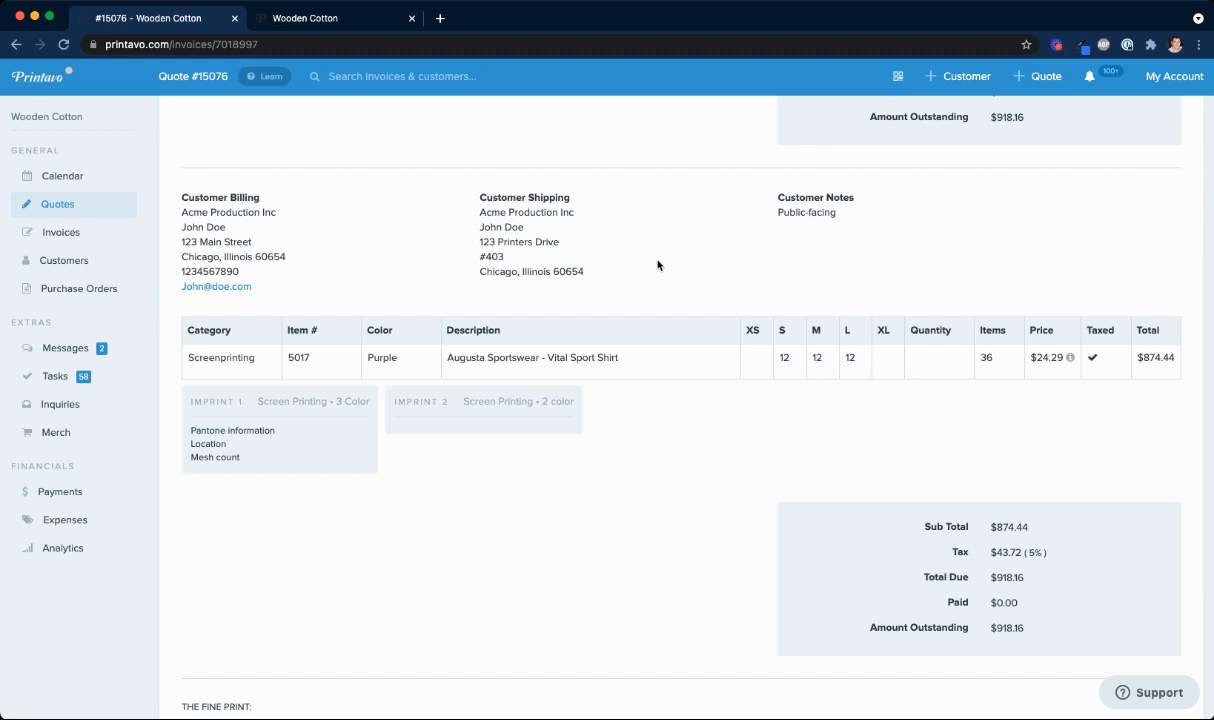
scroll(657, 265, down, 1)
scroll(657, 265, up, 7)
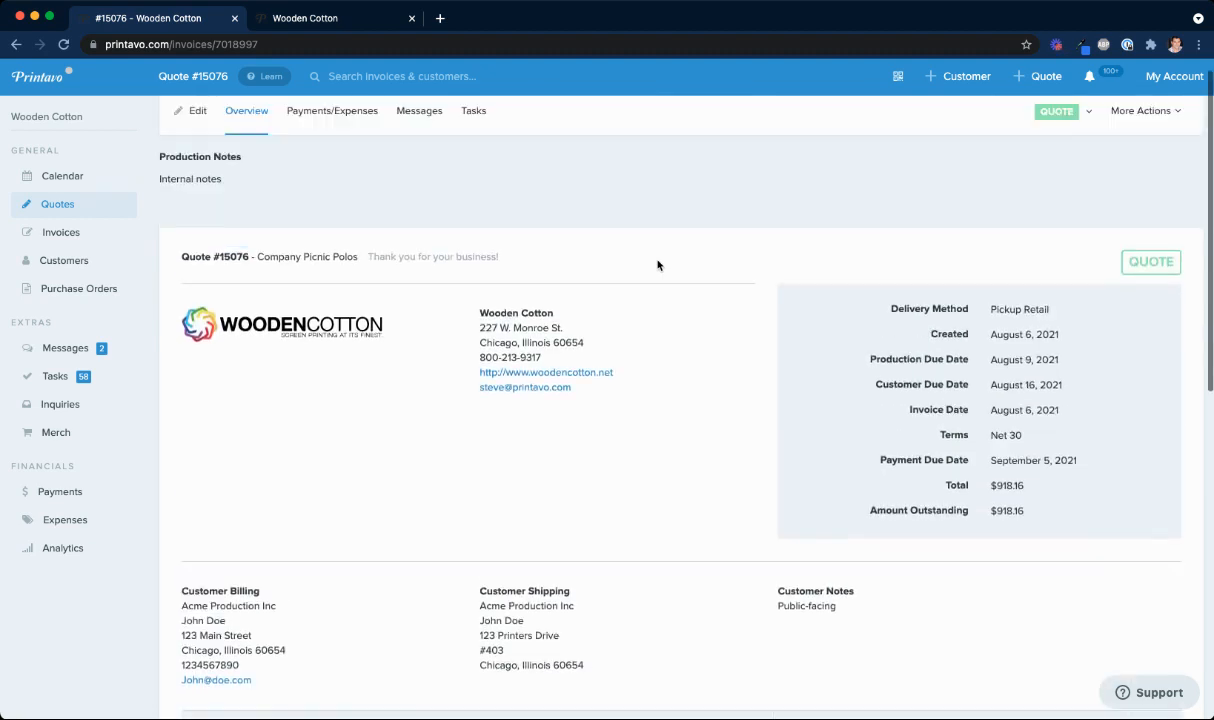
scroll(657, 265, up, 1)
drag(157, 174, 268, 216)
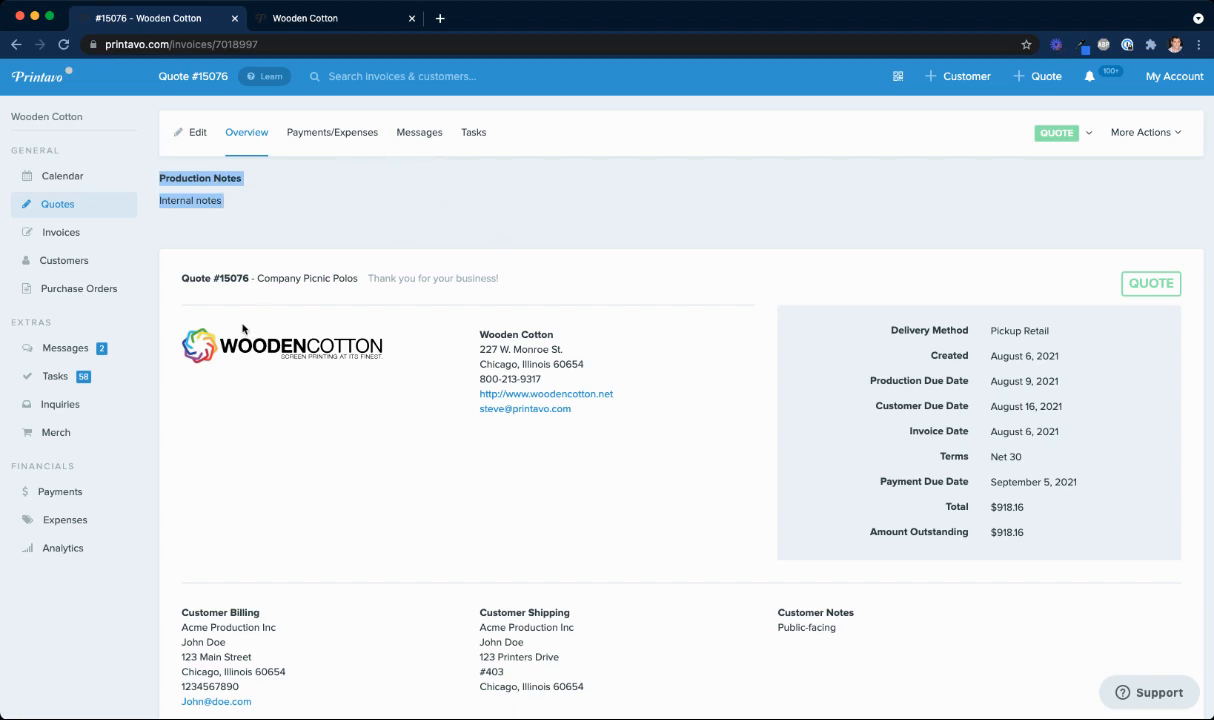
drag(176, 276, 1075, 712)
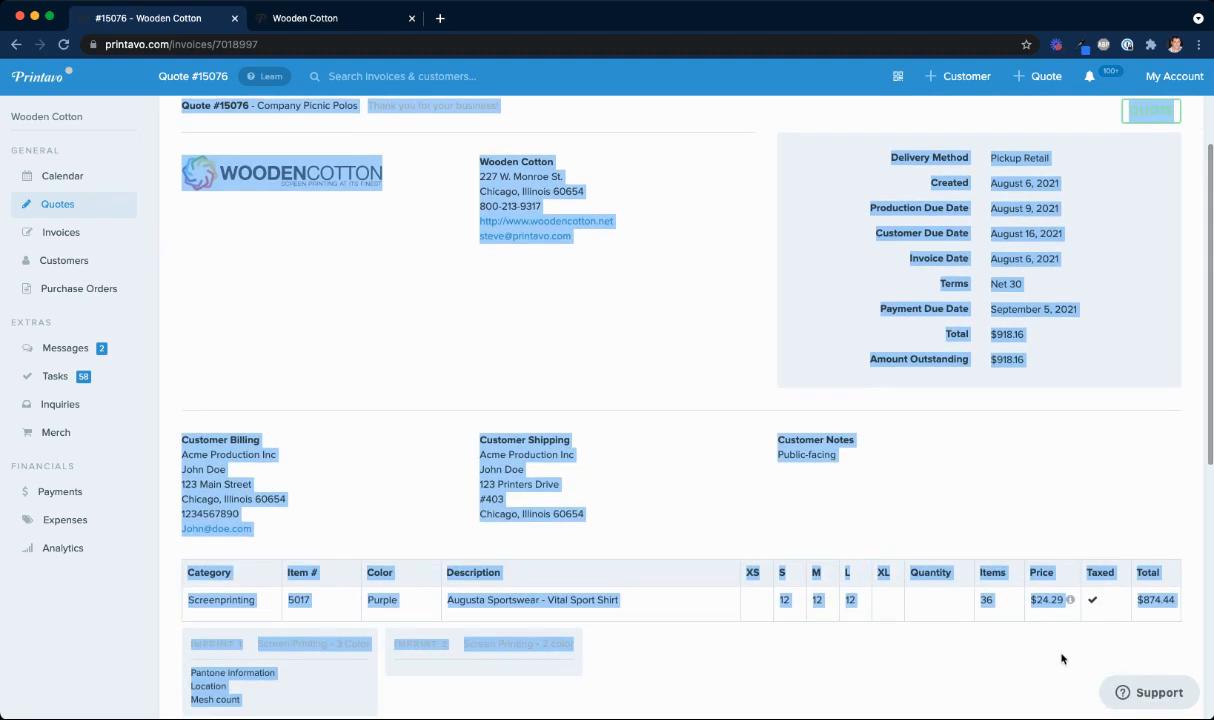
click(479, 362)
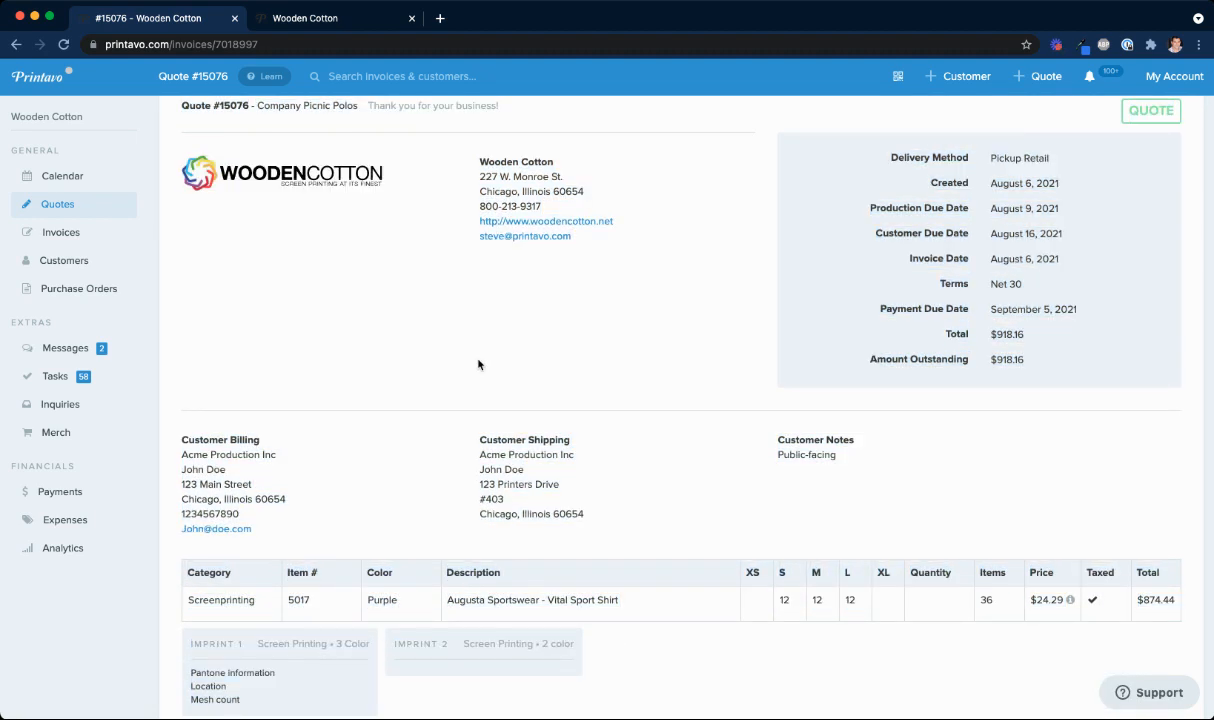
scroll(600, 293, down, 3)
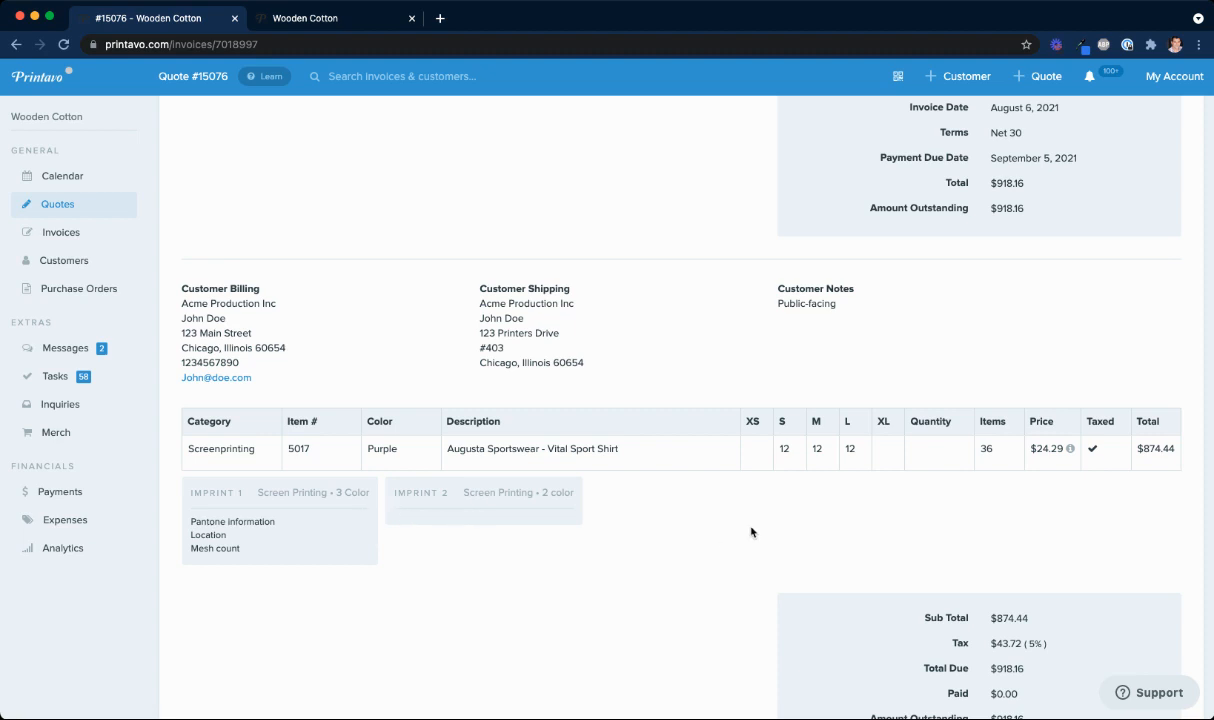
scroll(751, 532, up, 5)
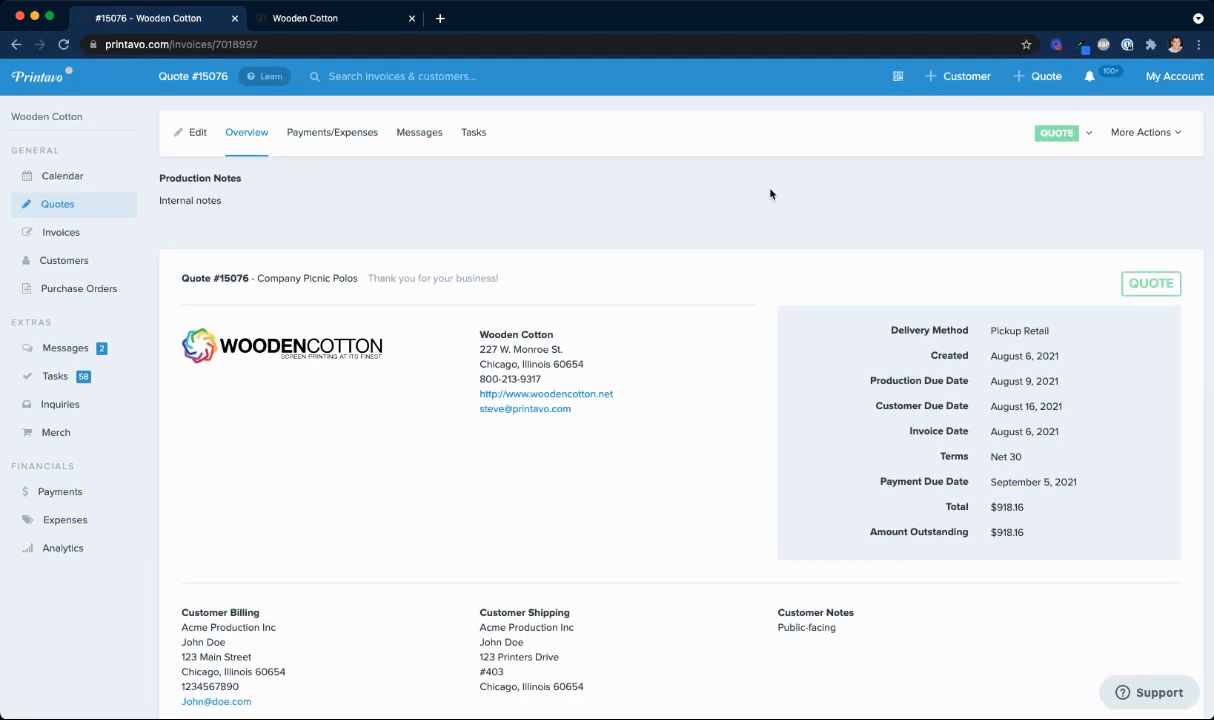
- Open the quote's Public Invoice View to check the customer-facing version, and return to the admin overview
click(1137, 134)
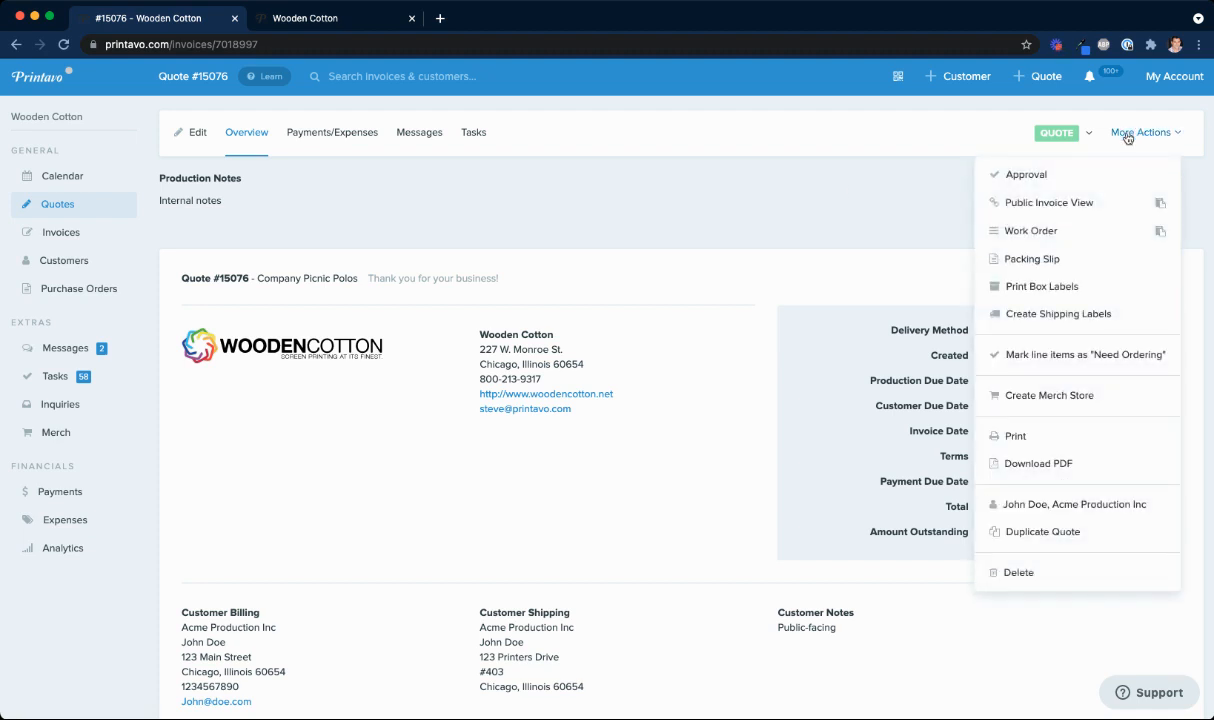
click(1041, 203)
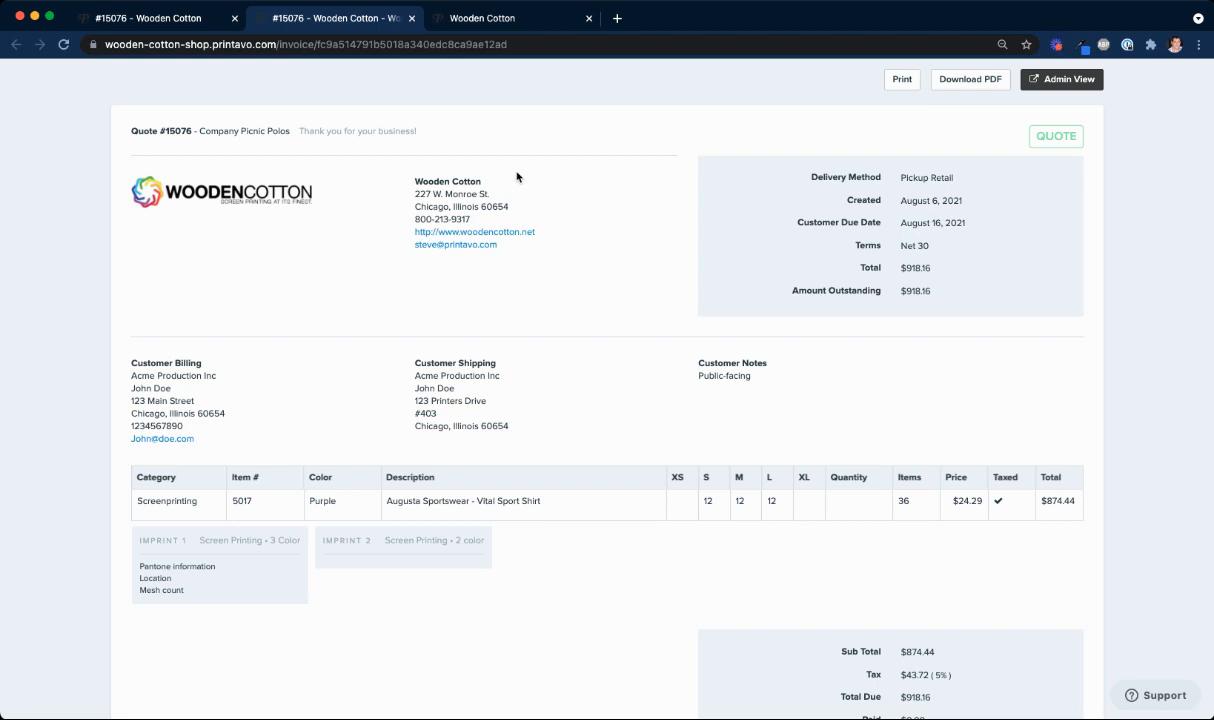
click(182, 24)
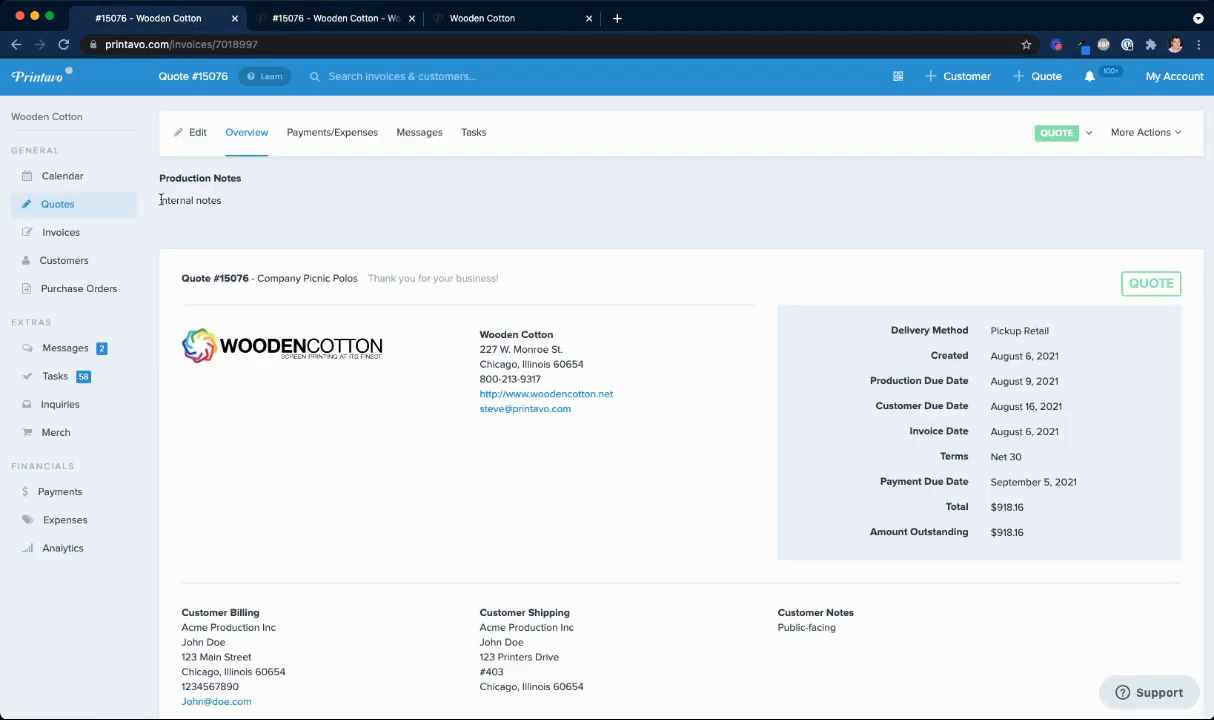